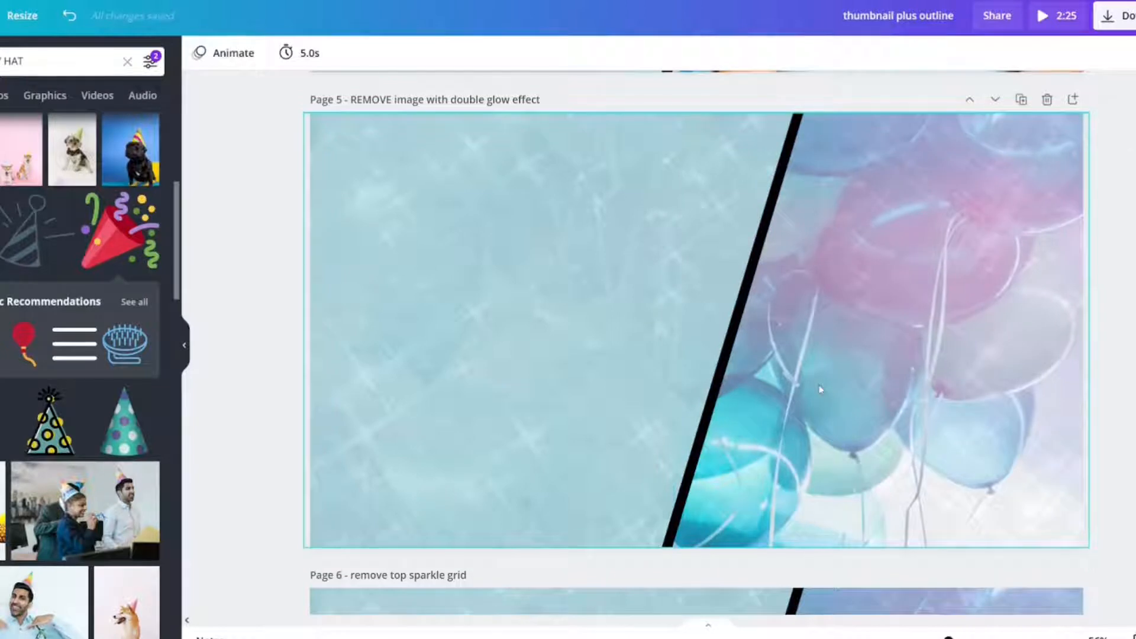
# Increase the opacity of the tilted sparkle grid on page 6 and delete that grid from the page.
pyautogui.scroll(-5, 821, 388)
pyautogui.click(592, 334)
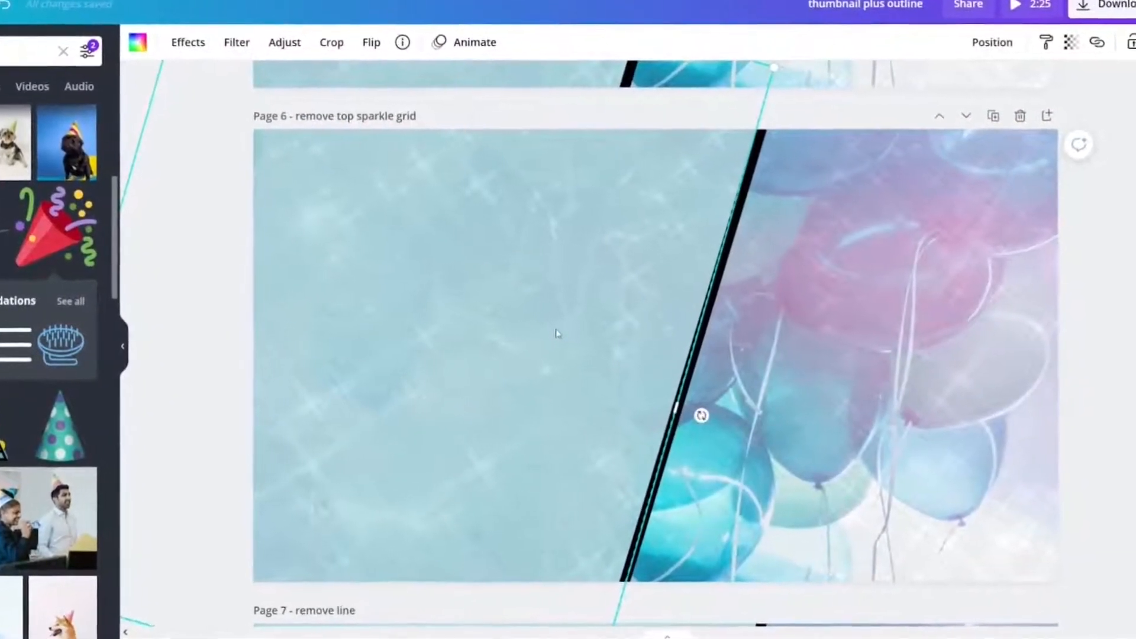
pyautogui.moveTo(556, 334); pyautogui.dragTo(532, 363)
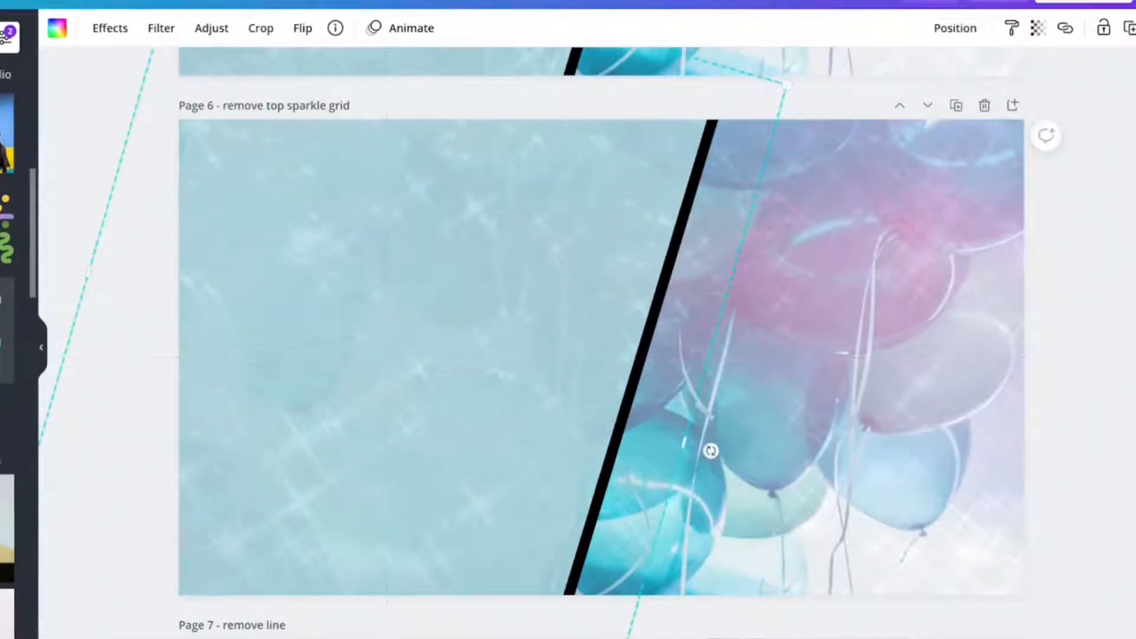
pyautogui.click(1040, 28)
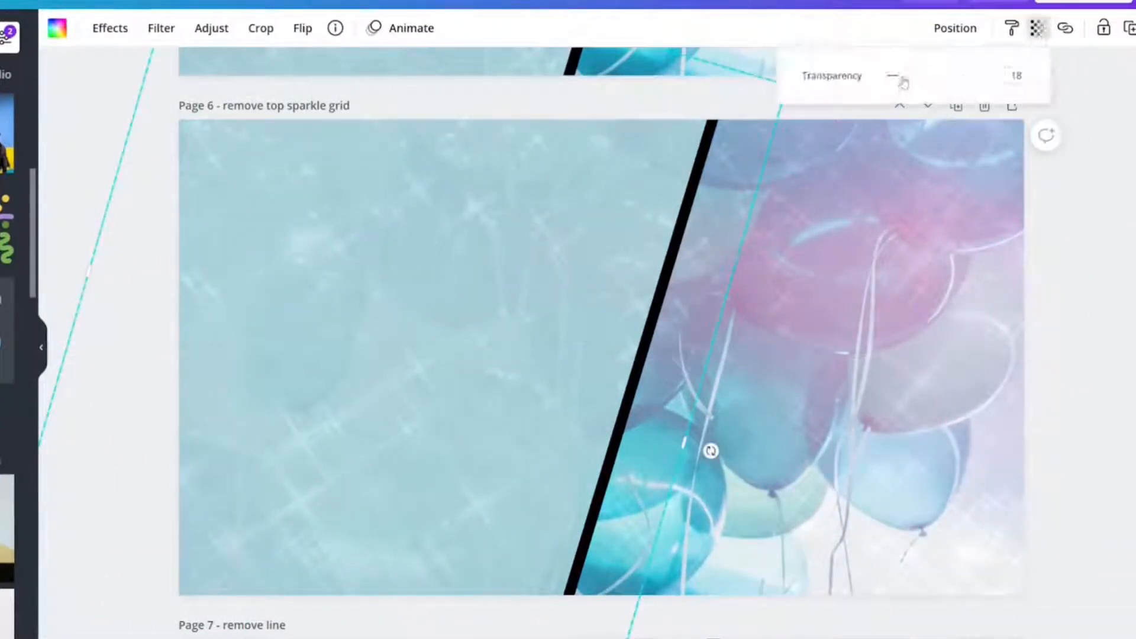
pyautogui.moveTo(904, 80); pyautogui.dragTo(985, 76)
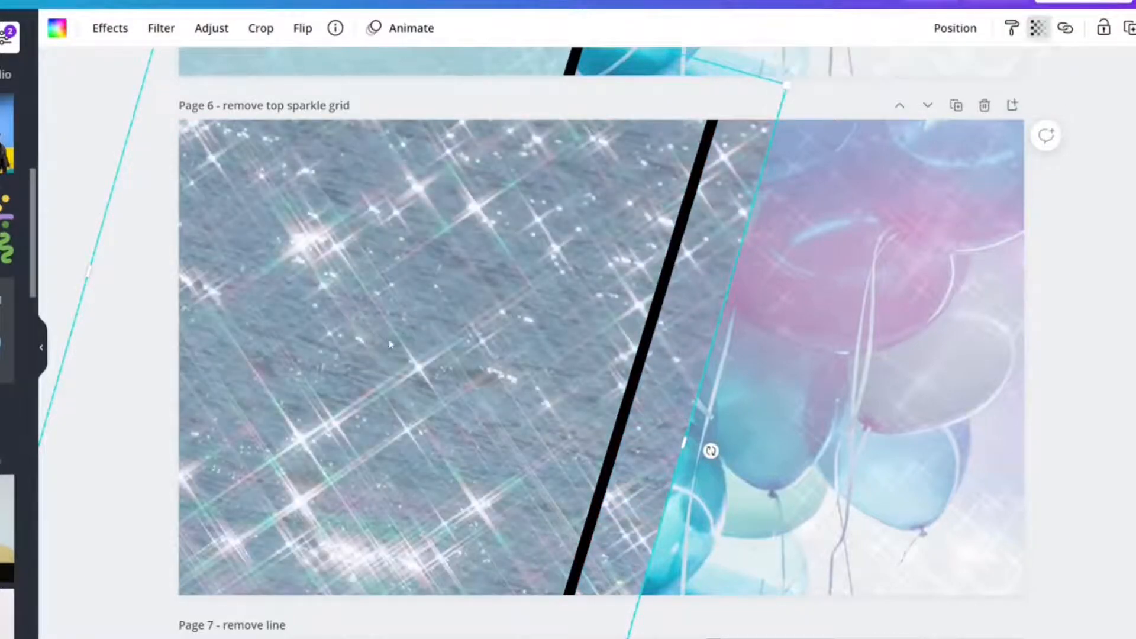
pyautogui.moveTo(365, 373); pyautogui.dragTo(201, 372)
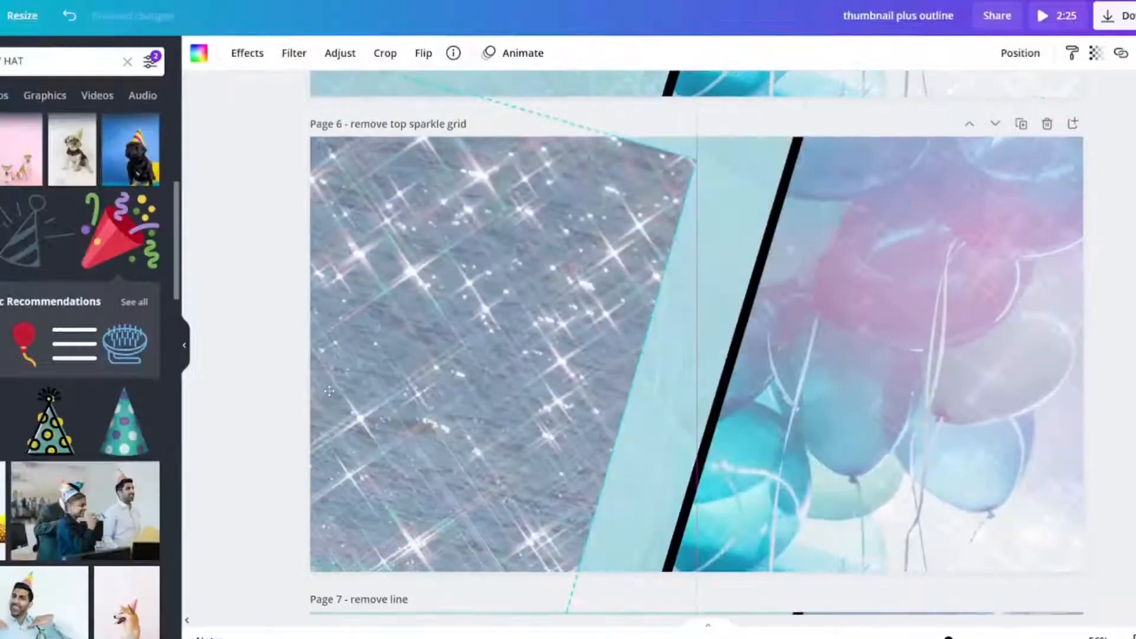
pyautogui.press('Delete')
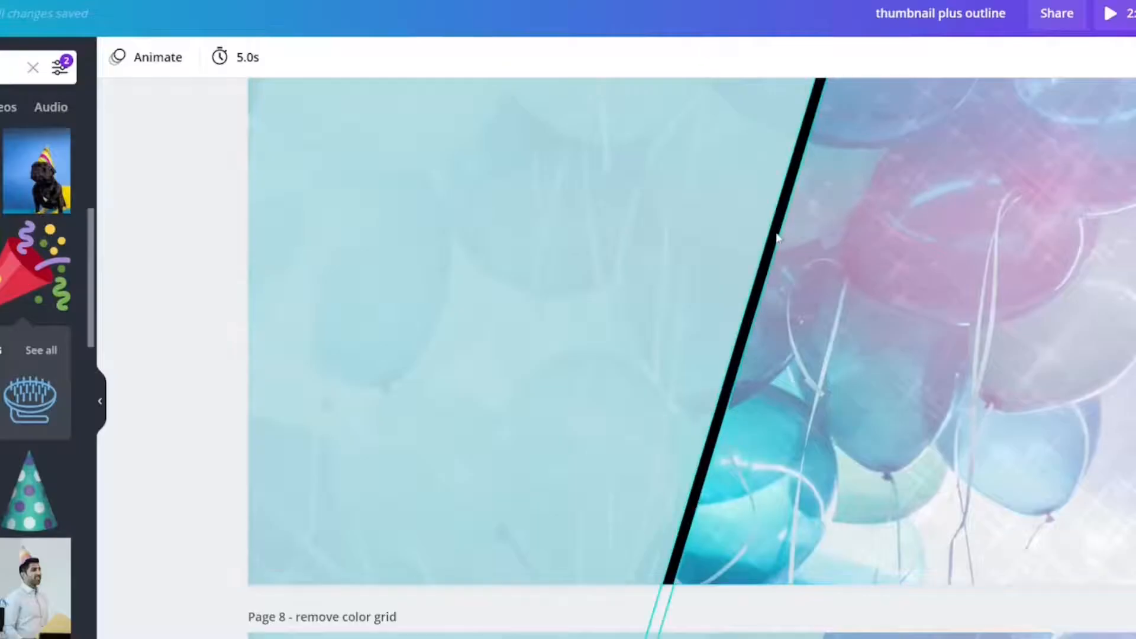
# Delete the black diagonal line on page 7 and the tilted light blue color grid on page 8.
pyautogui.click(758, 206)
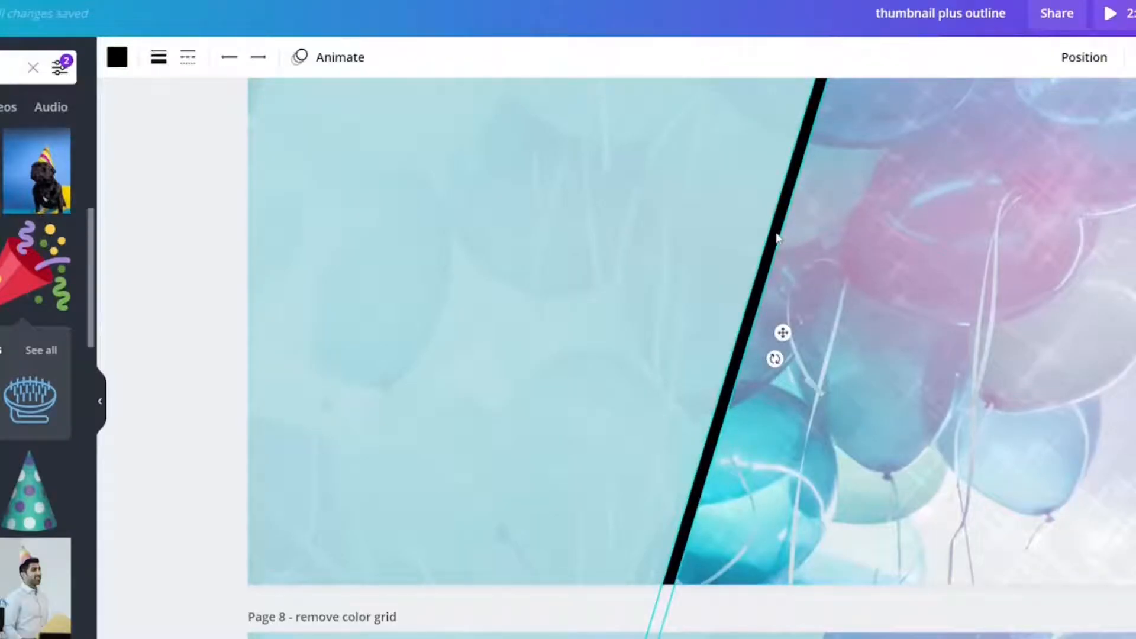
pyautogui.press('Delete')
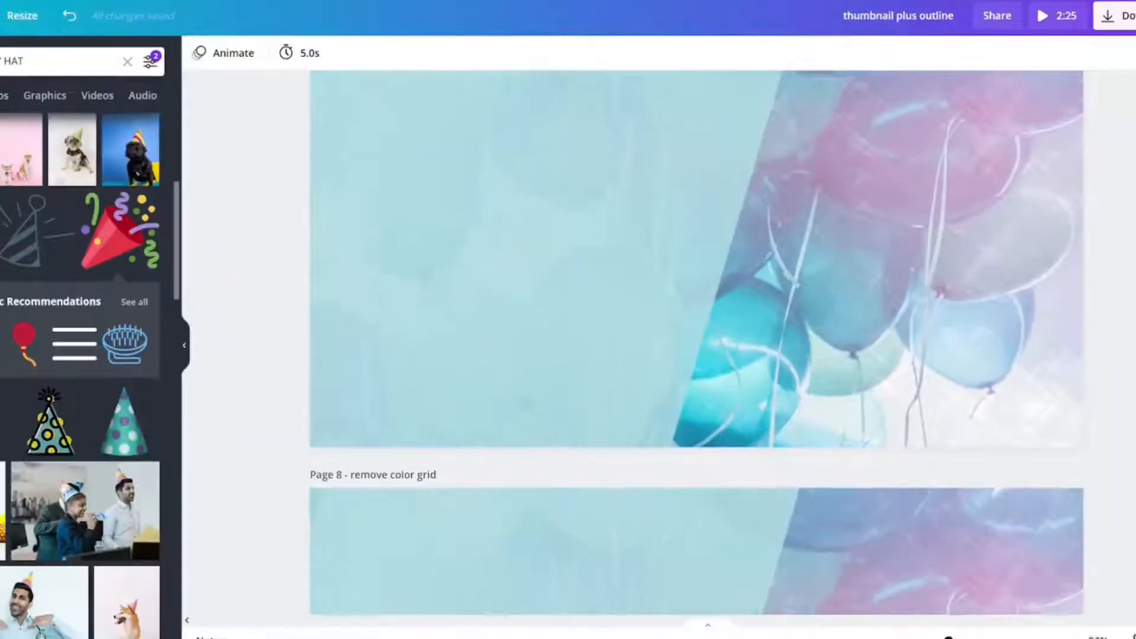
pyautogui.scroll(-5, 631, 356)
pyautogui.click(631, 356)
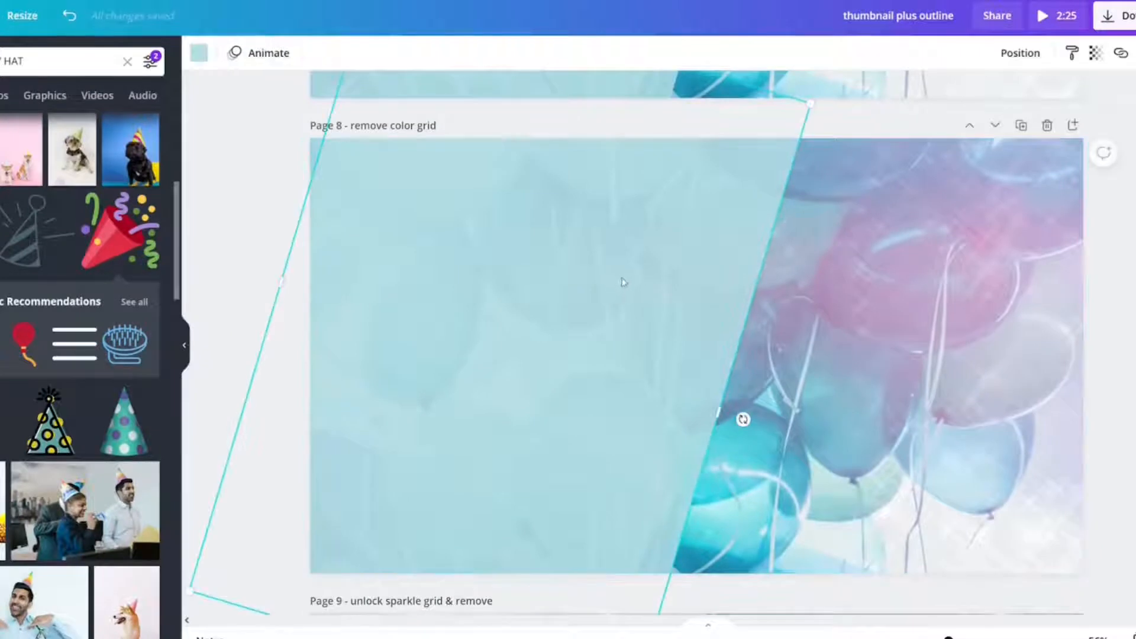
pyautogui.moveTo(623, 282); pyautogui.dragTo(108, 414)
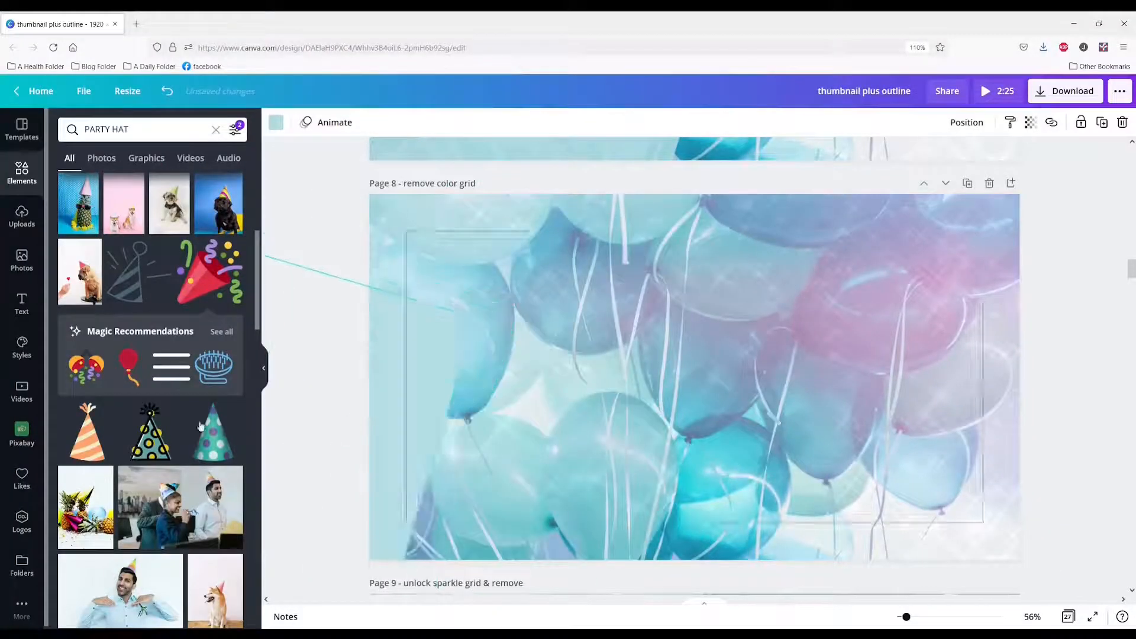
pyautogui.press('Delete')
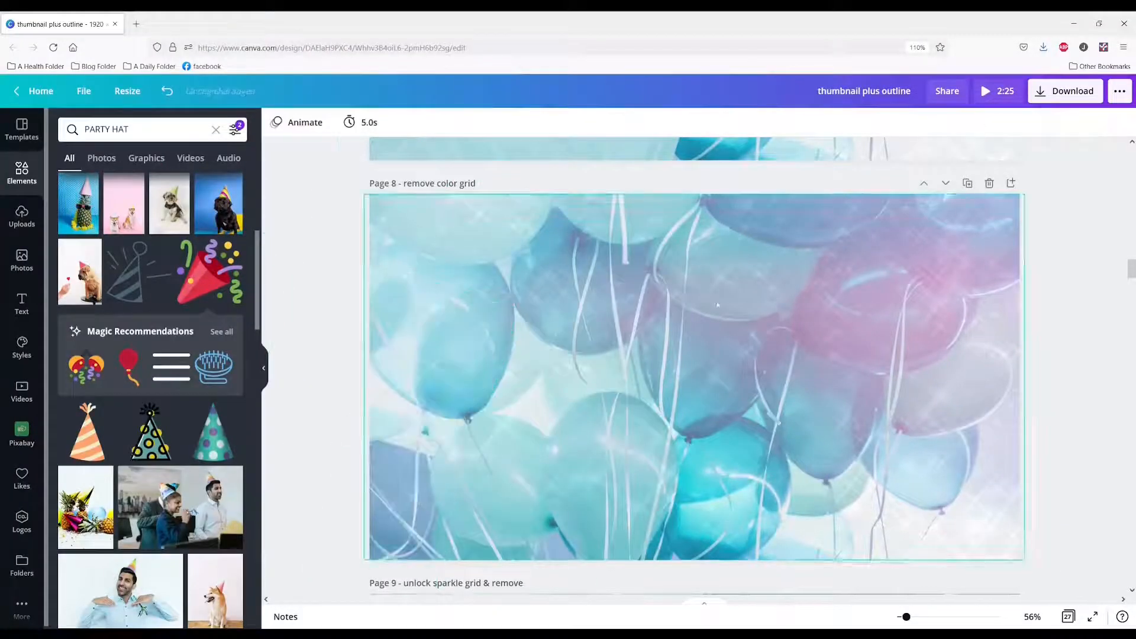
# Unlock the full-page sparkle grid on page 9.
pyautogui.scroll(-3, 666, 298)
pyautogui.scroll(3, 667, 299)
pyautogui.click(653, 302)
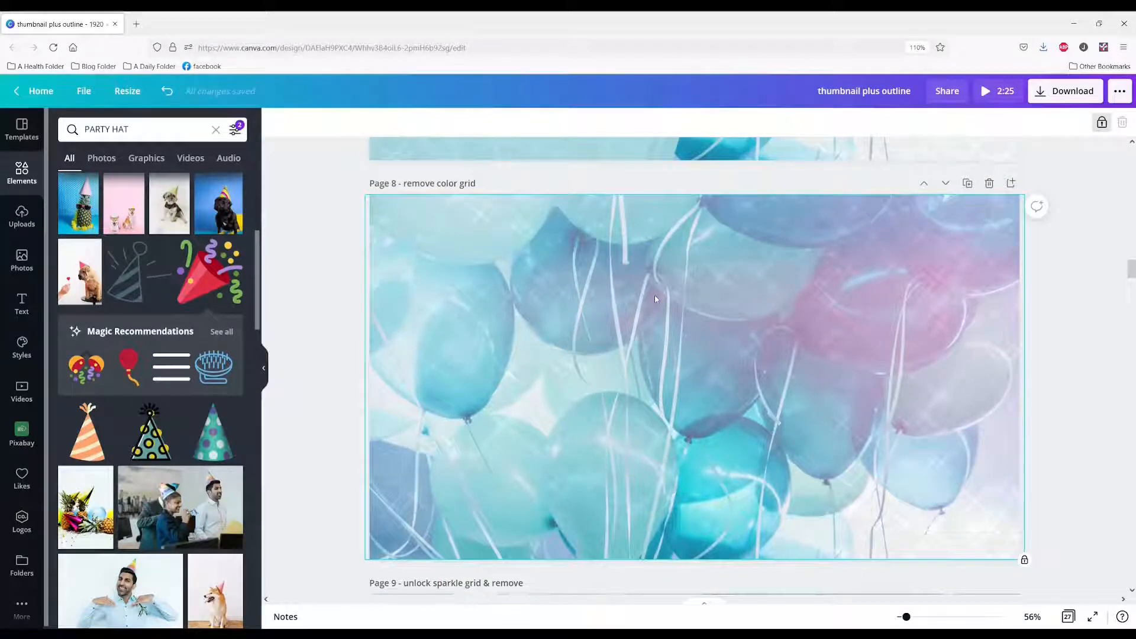
pyautogui.scroll(-3, 655, 294)
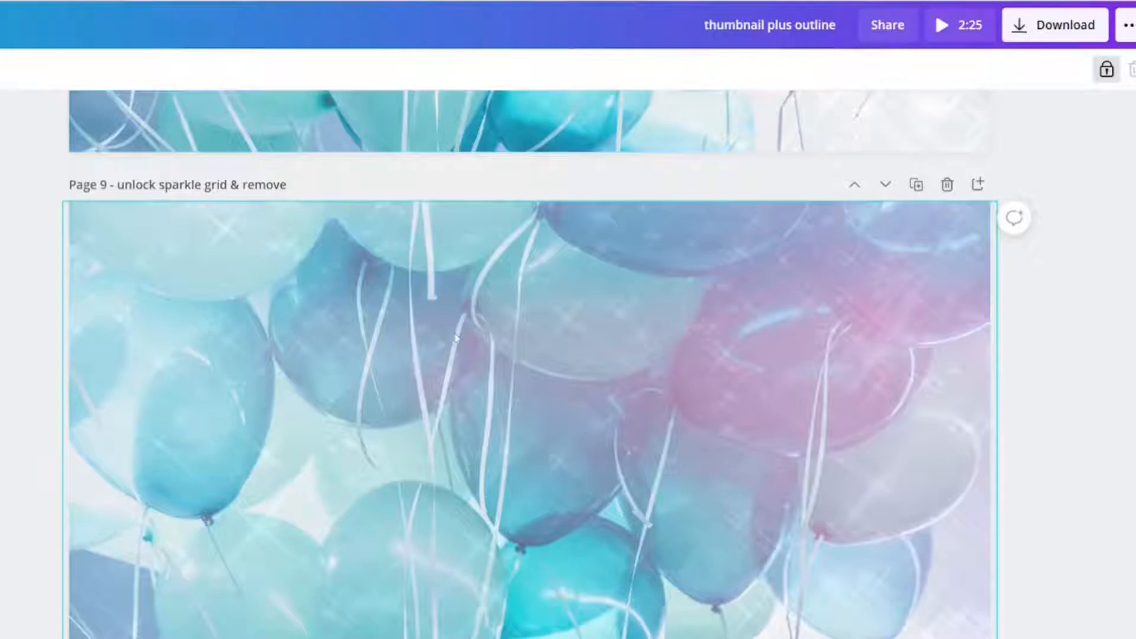
pyautogui.click(1110, 75)
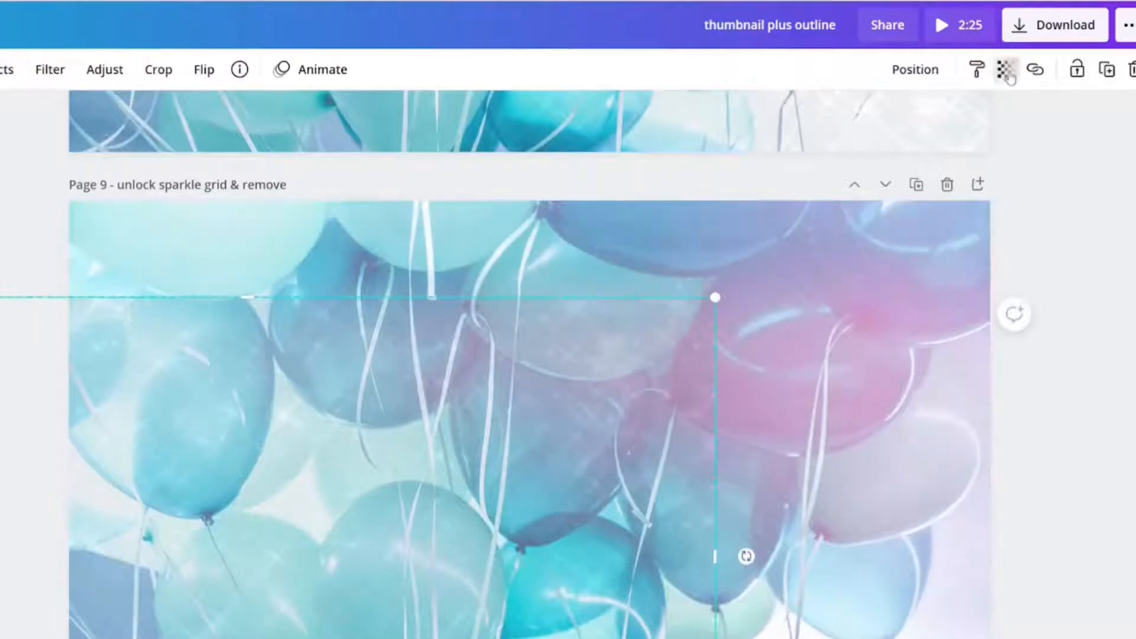
# Adjust the transparency of the sparkle grid on page 9 and move the grid off the balloon background.
pyautogui.click(1004, 70)
pyautogui.moveTo(927, 124); pyautogui.dragTo(859, 124)
pyautogui.moveTo(927, 160); pyautogui.dragTo(1008, 165)
pyautogui.moveTo(739, 361); pyautogui.dragTo(22, 427)
# Detach the balloon image from the background of page 10.
pyautogui.scroll(-3, 468, 344)
pyautogui.scroll(-5, 468, 348)
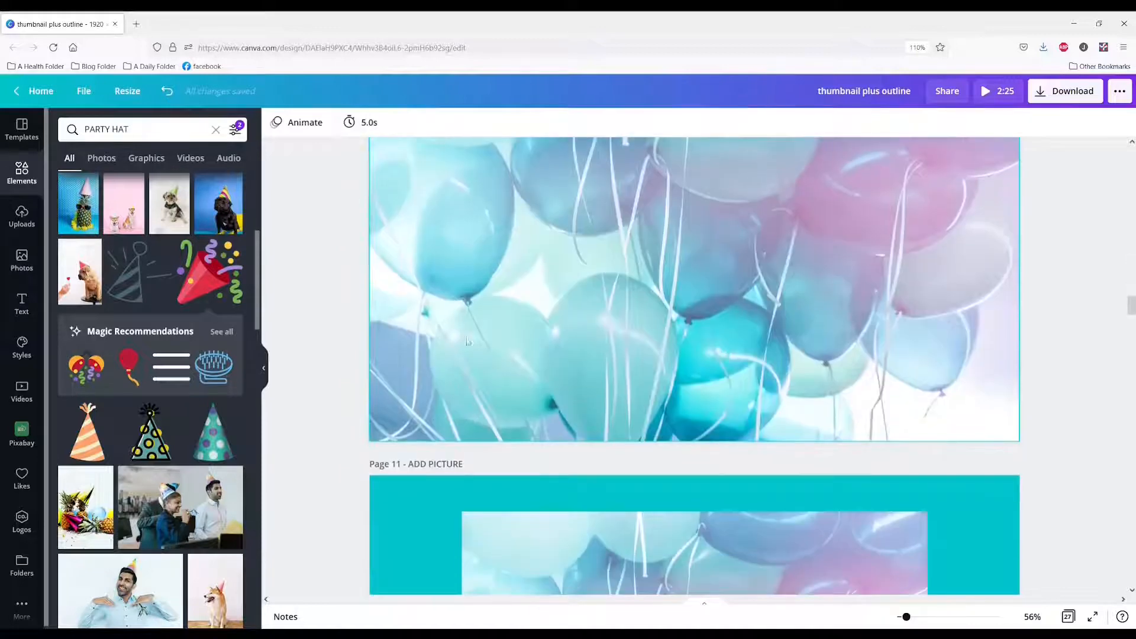
pyautogui.scroll(2, 470, 368)
pyautogui.click(471, 366)
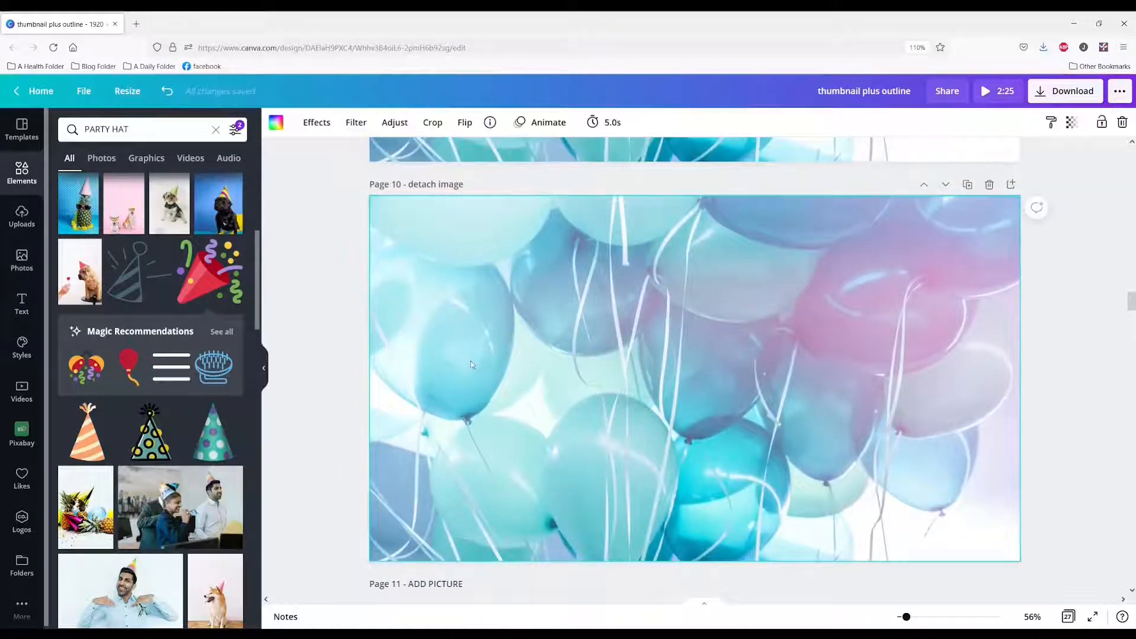
pyautogui.rightClick(485, 357)
pyautogui.click(548, 488)
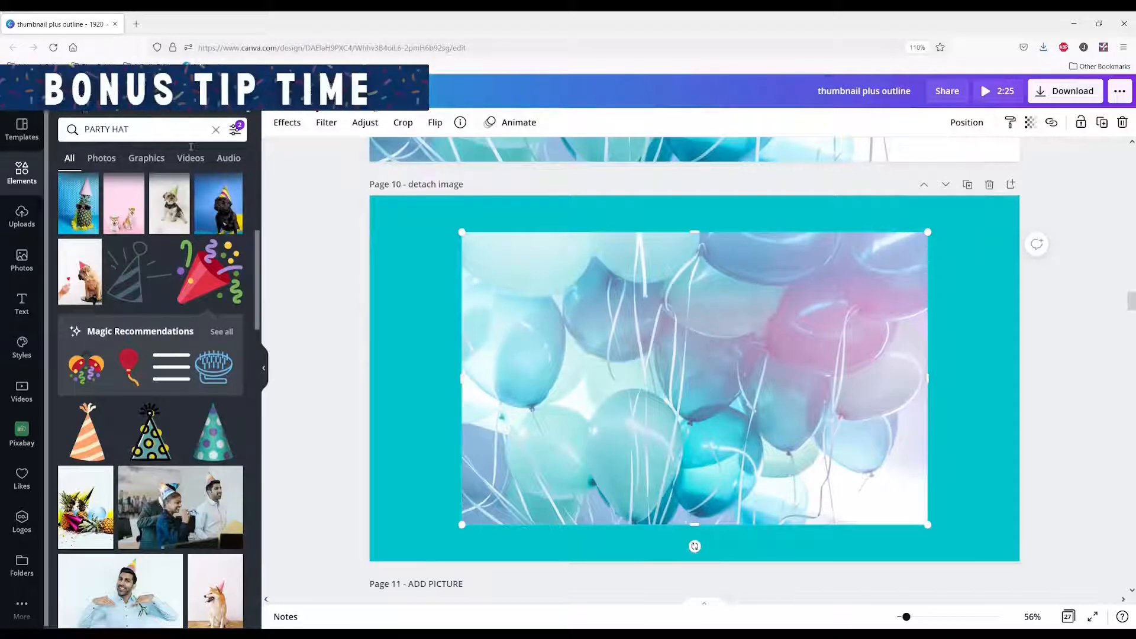
# Search the photo library for BALLOON and open the details of the photo of many colorful balloons decorating a wall.
pyautogui.click(31, 260)
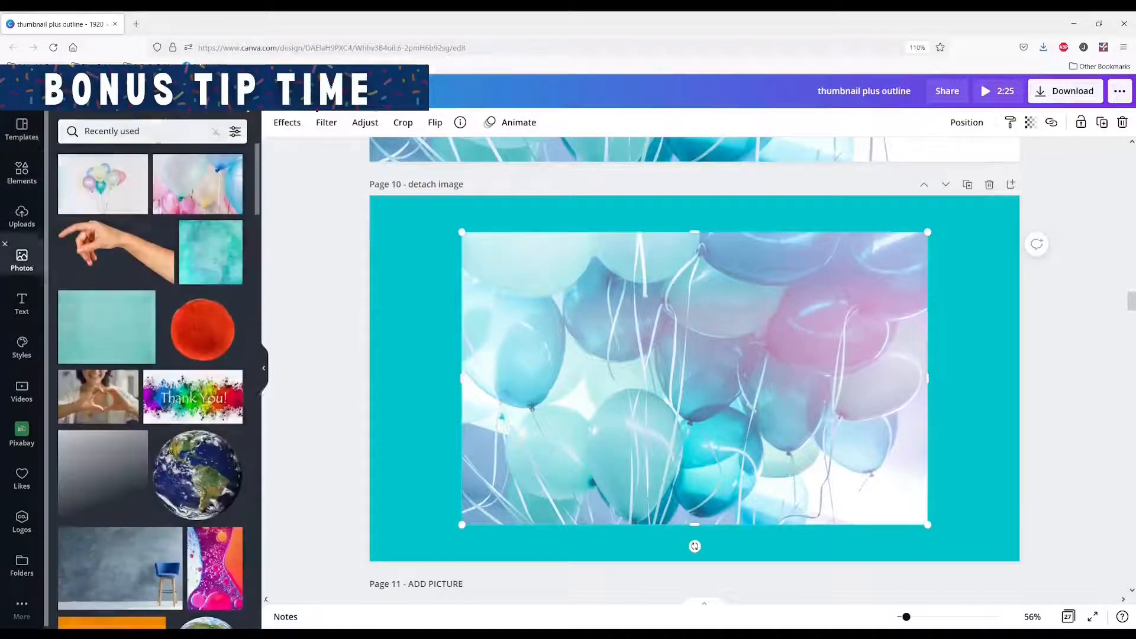
pyautogui.click(148, 129)
pyautogui.write('B')
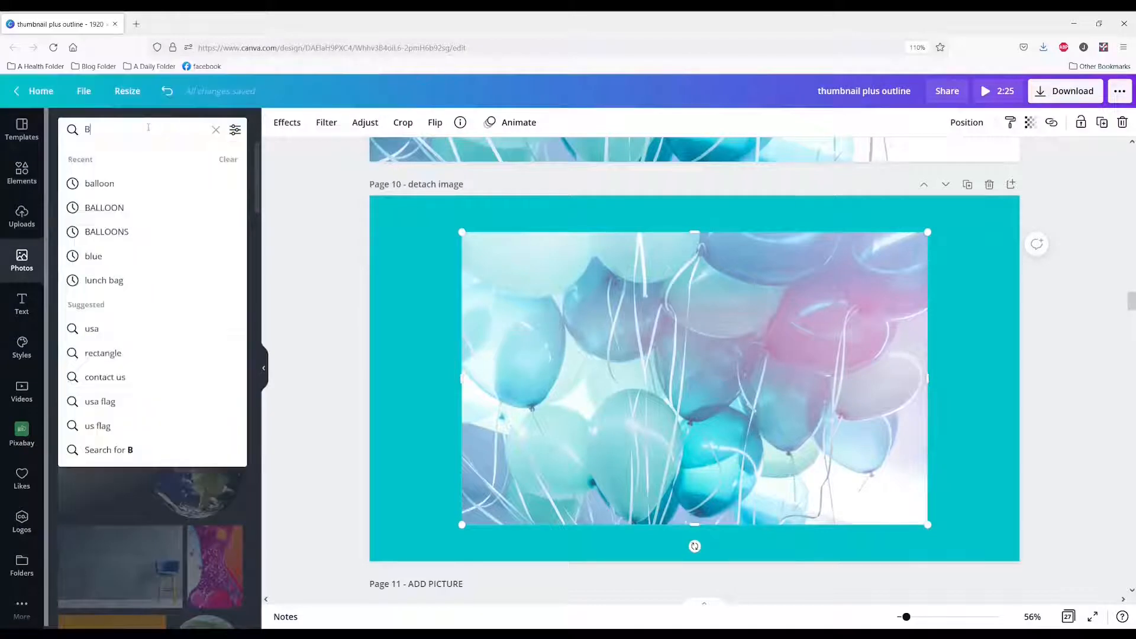
pyautogui.write('ALLOON')
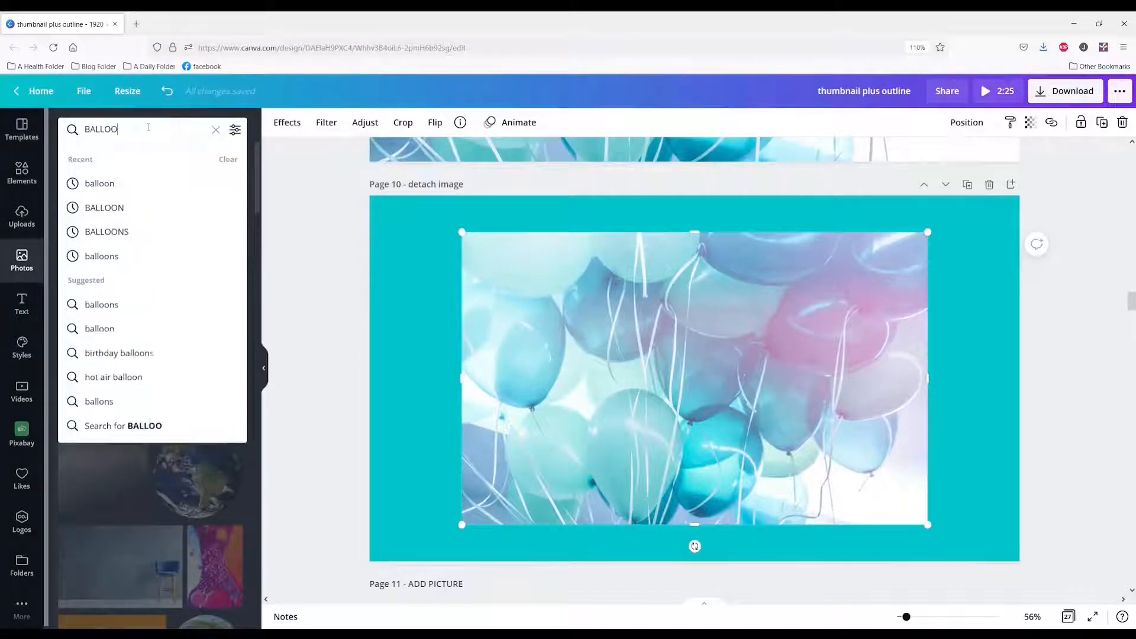
pyautogui.press('Return')
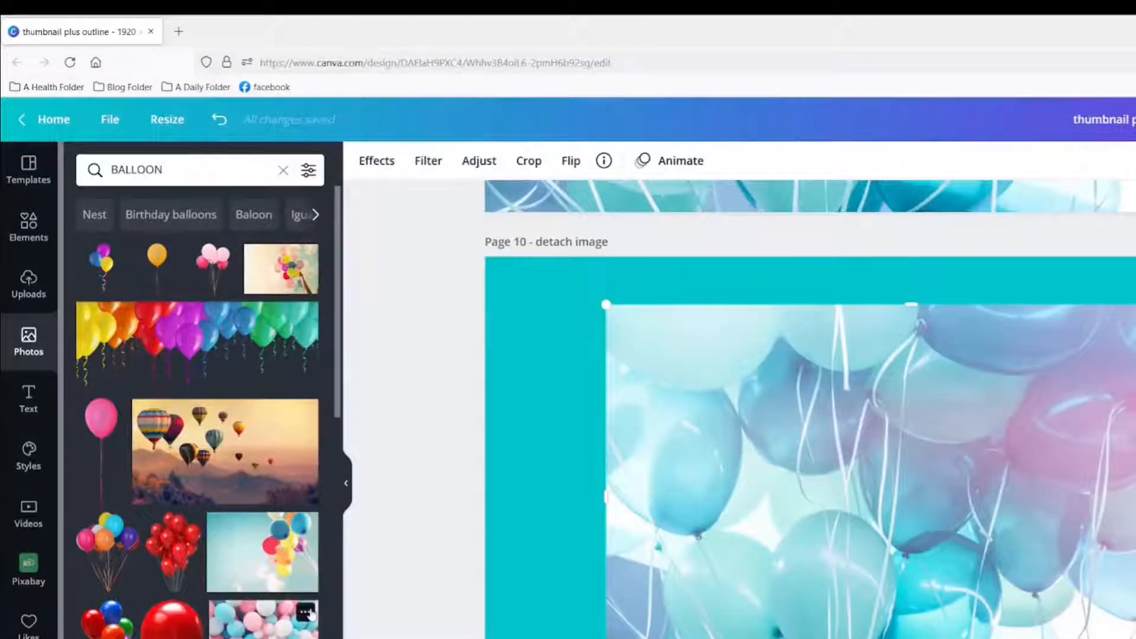
pyautogui.click(305, 612)
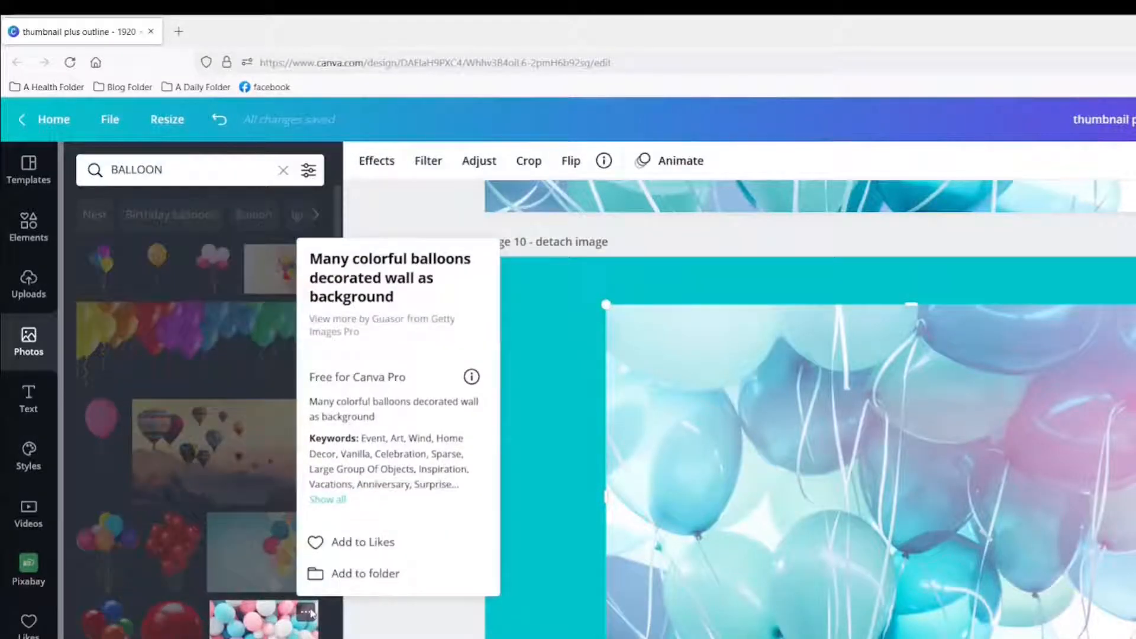
# Browse the collection of liked items.
pyautogui.click(31, 625)
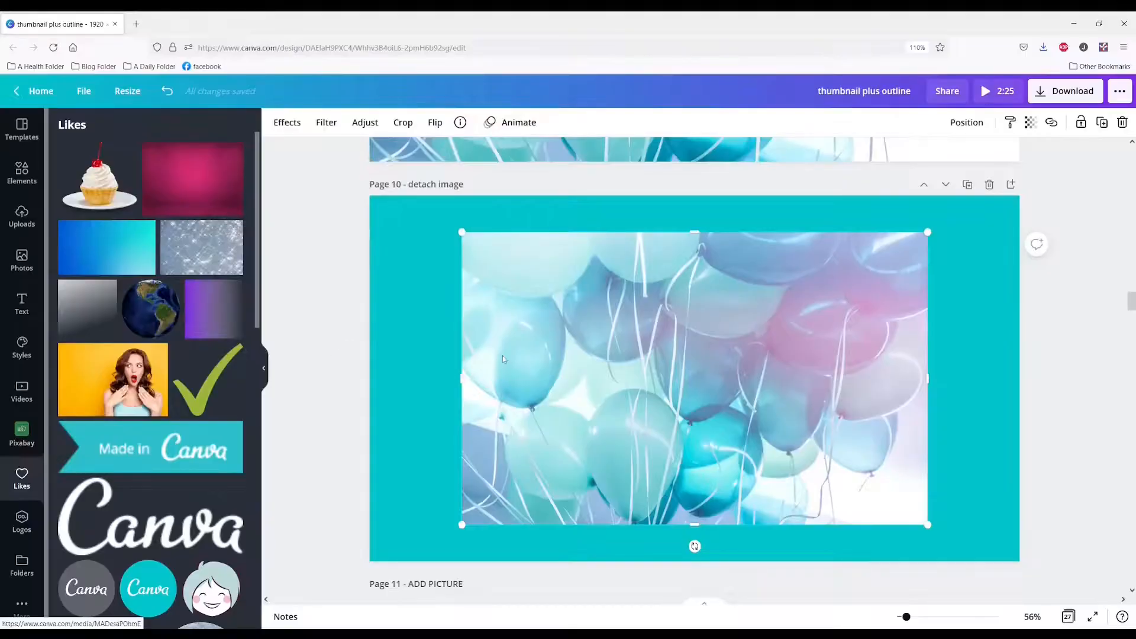
pyautogui.scroll(-3, 504, 359)
pyautogui.scroll(-10, 148, 414)
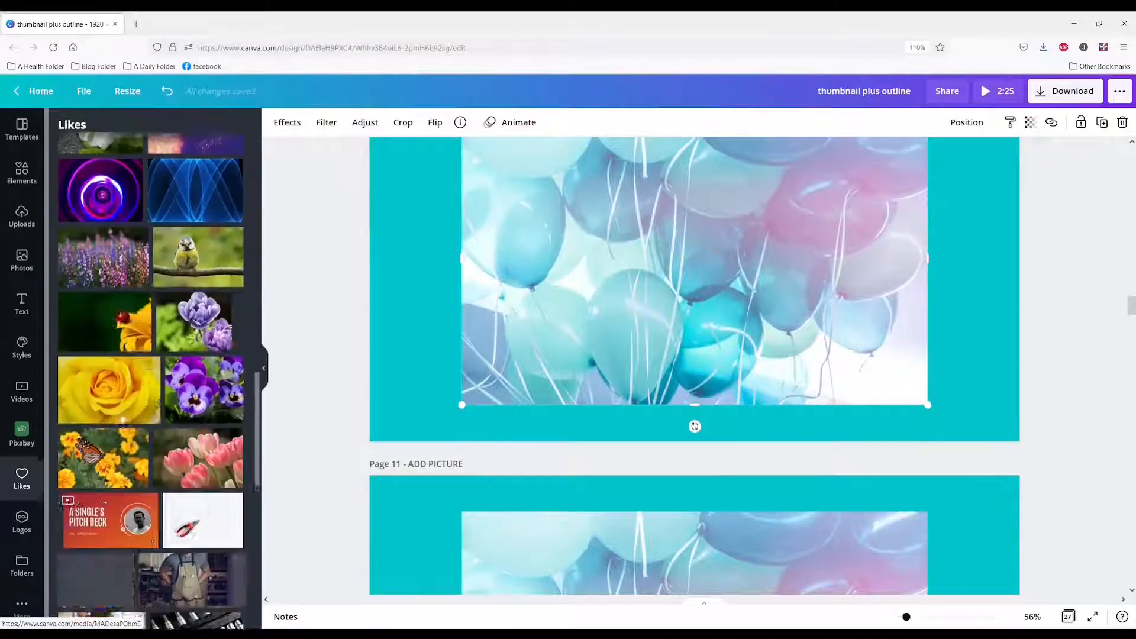
# Replace the background of page 11 with the detached balloon image.
pyautogui.scroll(-10, 151, 415)
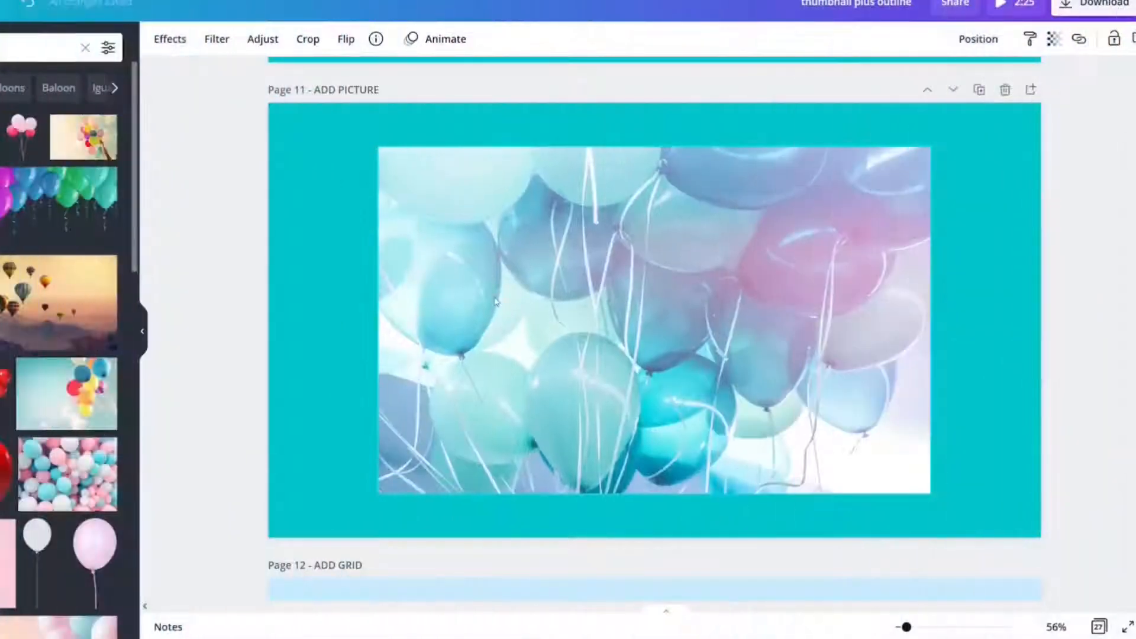
pyautogui.rightClick(496, 302)
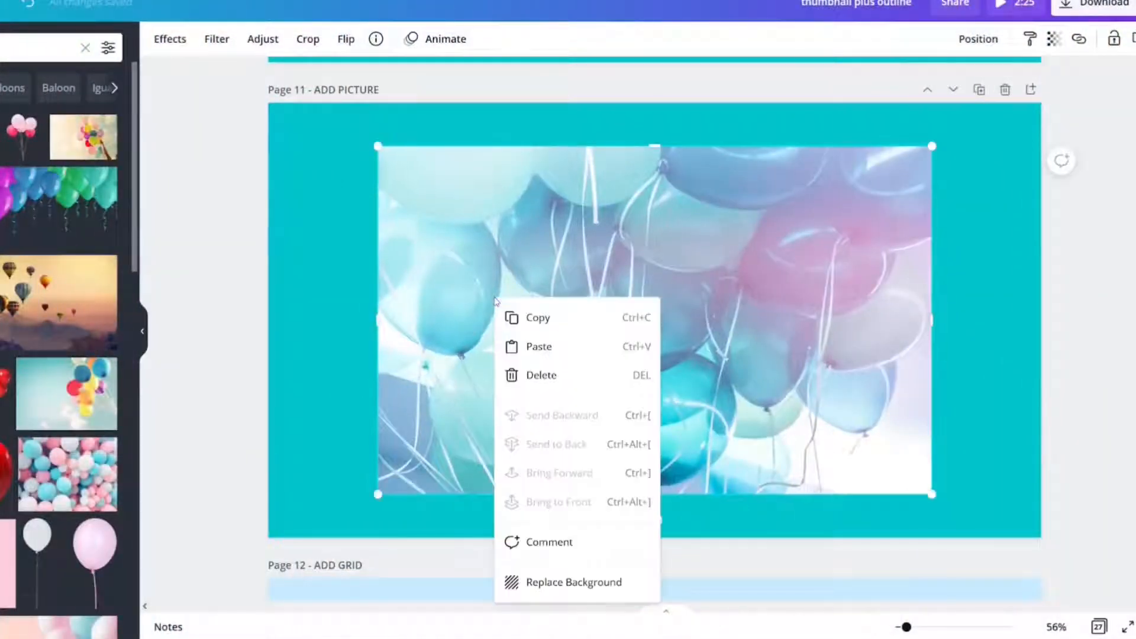
pyautogui.click(568, 584)
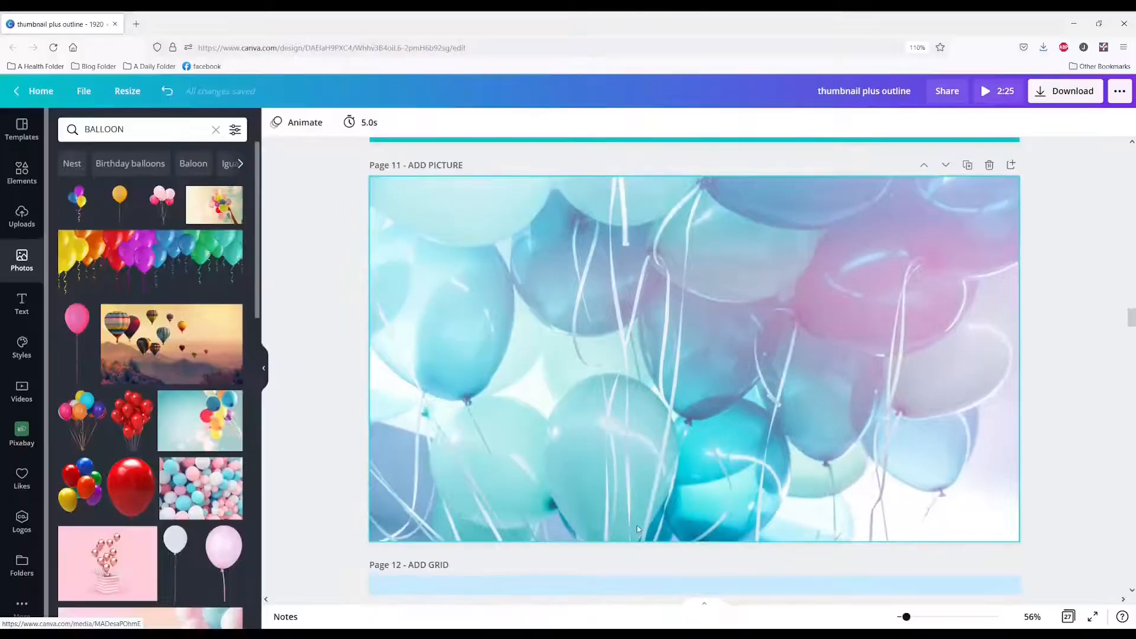
# Search the design elements for GRID to use on page 12.
pyautogui.scroll(-5, 571, 488)
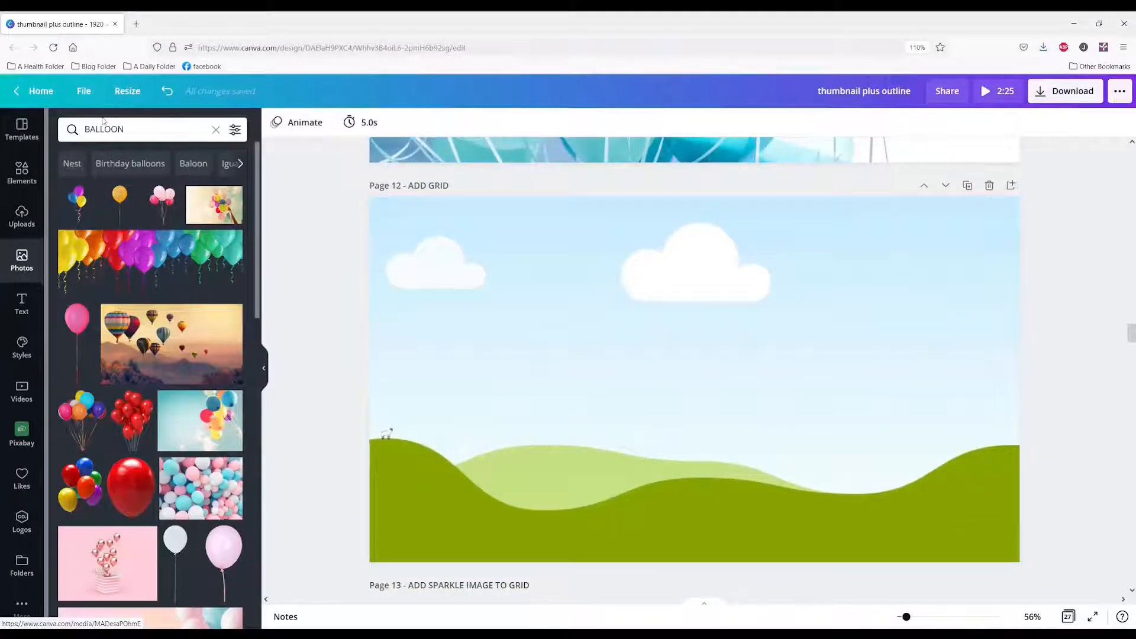
pyautogui.click(26, 169)
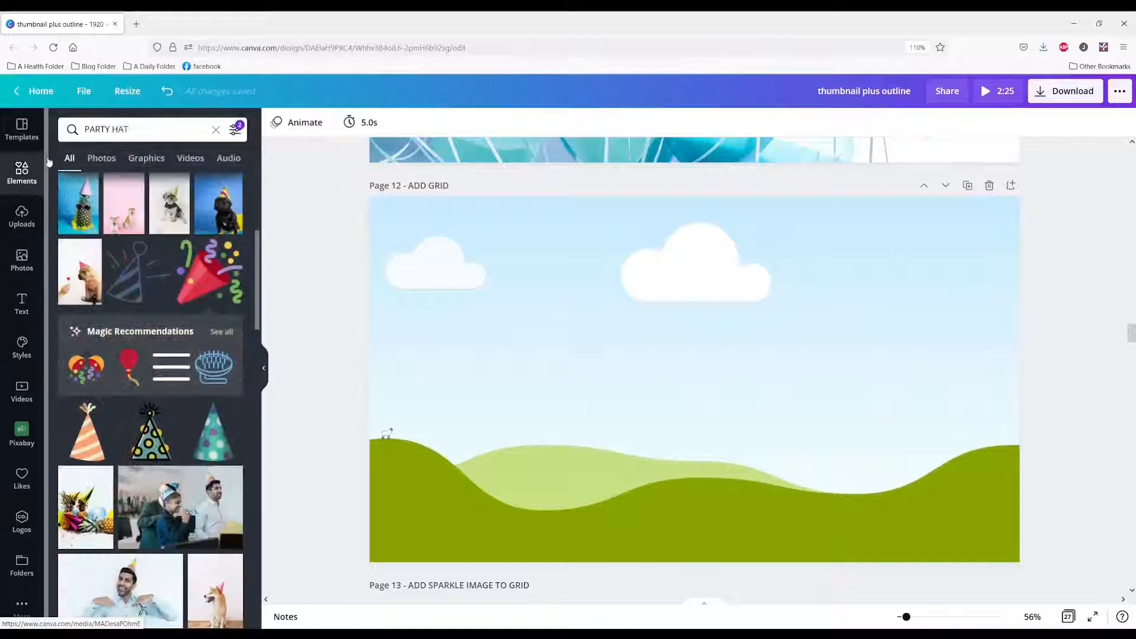
pyautogui.tripleClick(127, 131)
pyautogui.write('GRID')
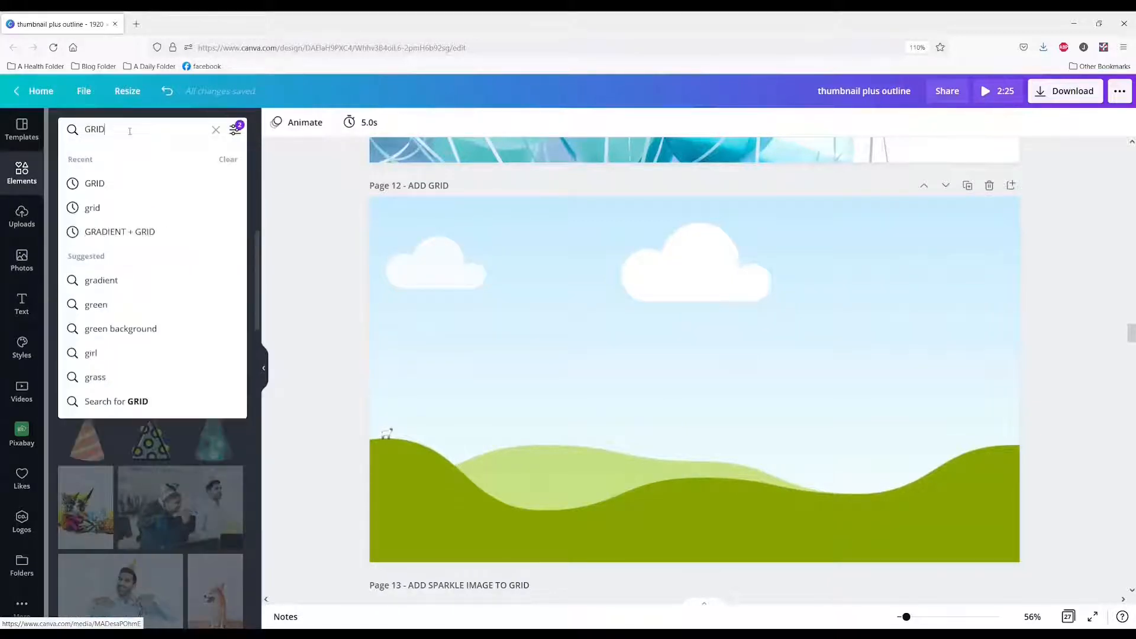
pyautogui.press('Return')
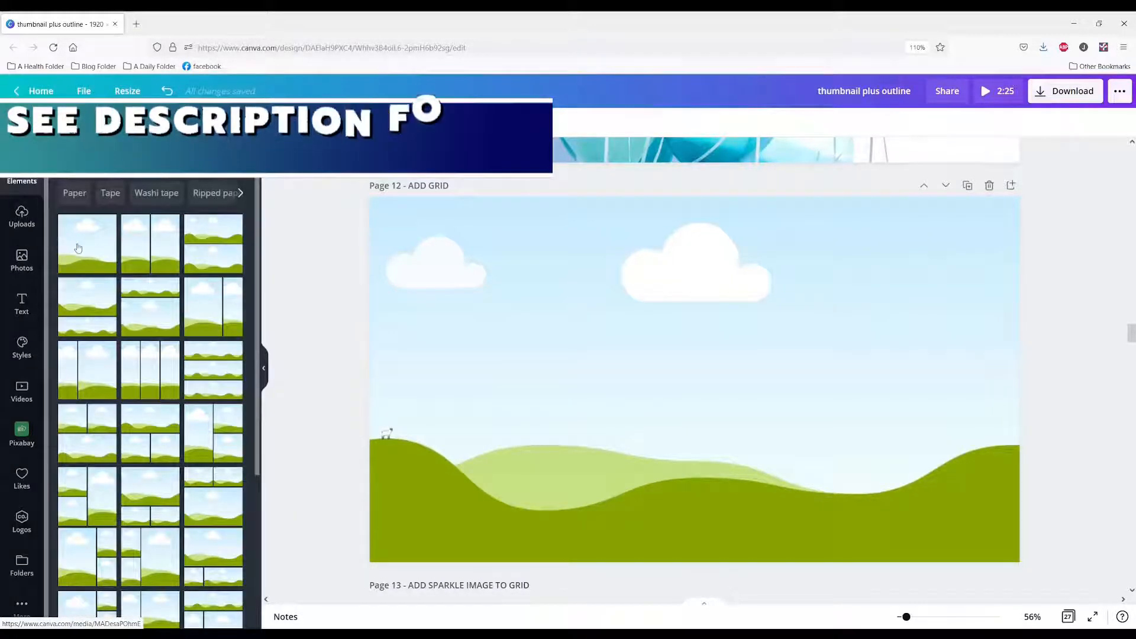
# Add the single-frame grid to page 12 so that it fills the whole page over the balloon background.
pyautogui.moveTo(78, 248); pyautogui.dragTo(485, 320)
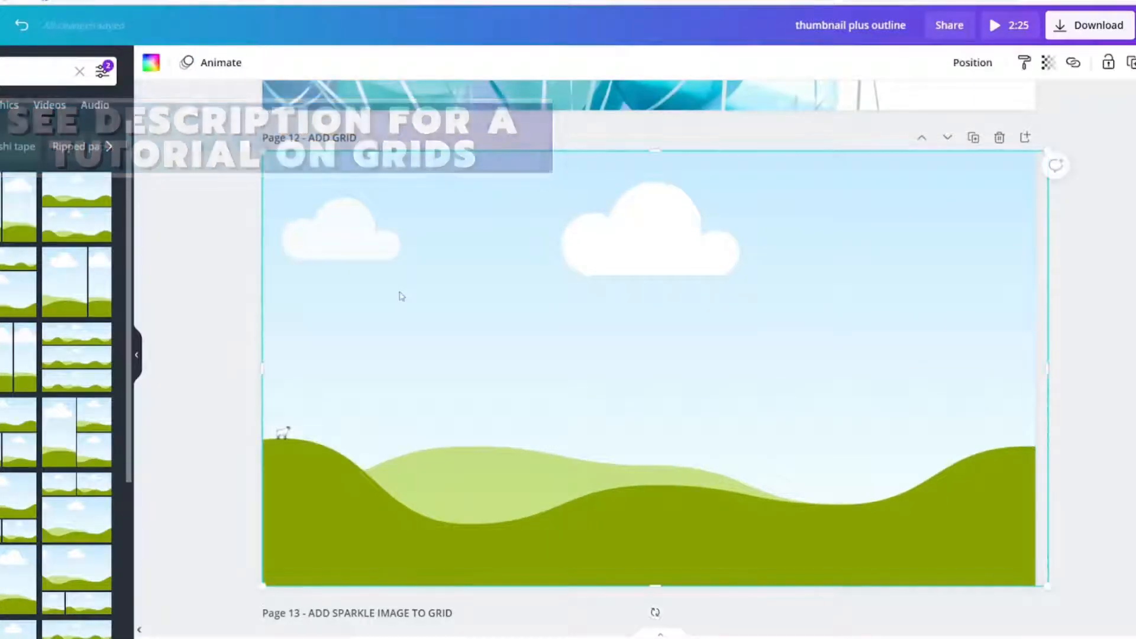
pyautogui.hotkey('ctrl', 'z')
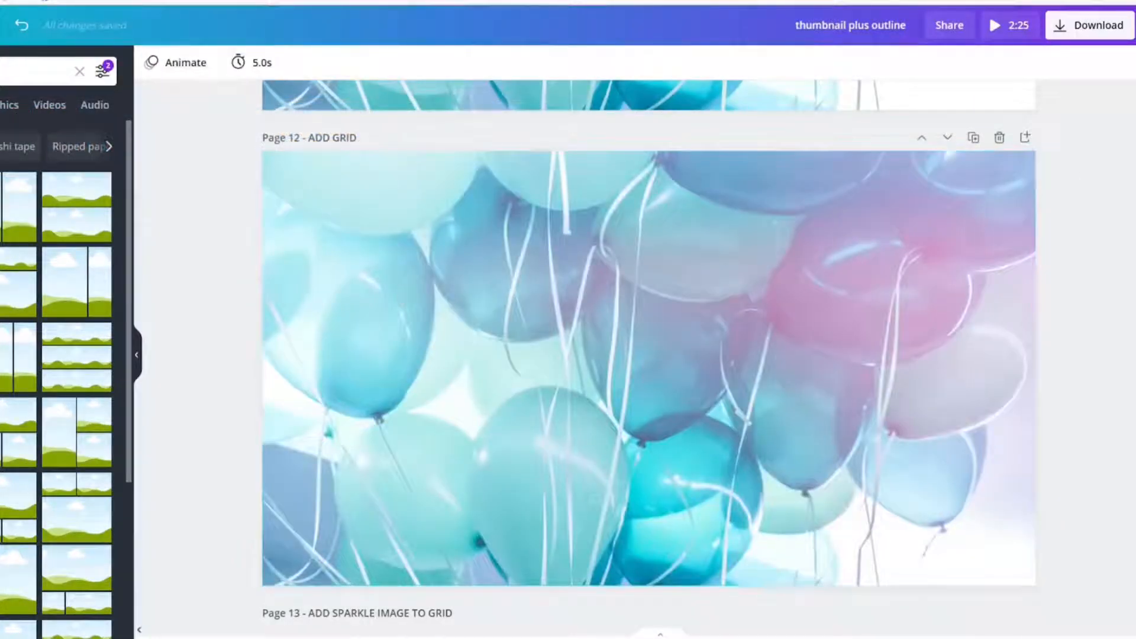
pyautogui.hotkey('ctrl', 'y')
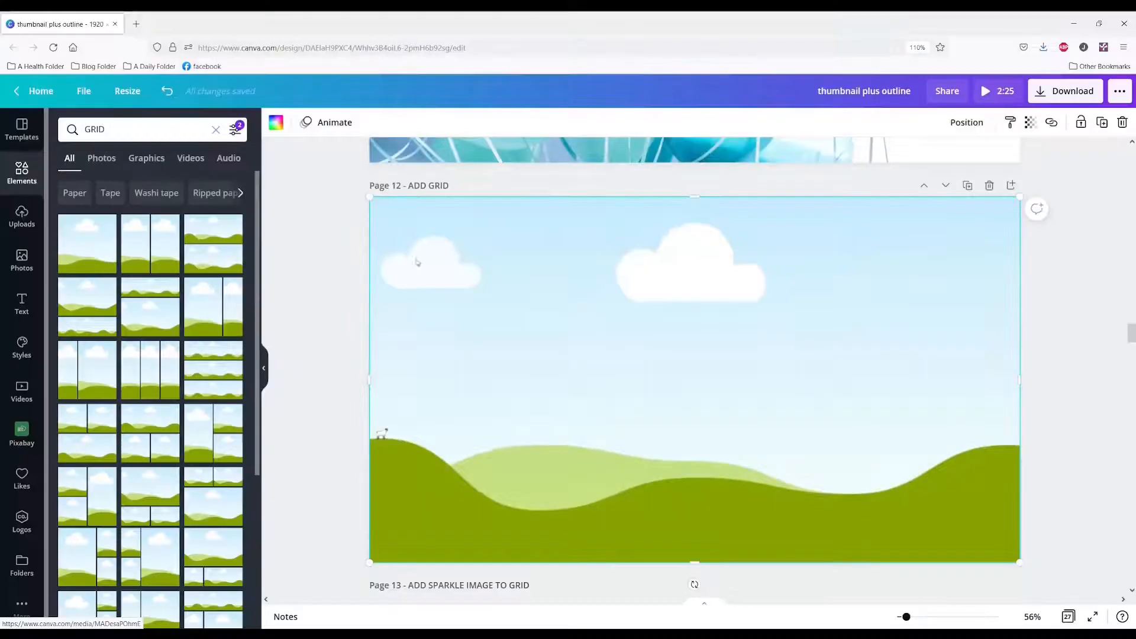
pyautogui.scroll(-7, 364, 288)
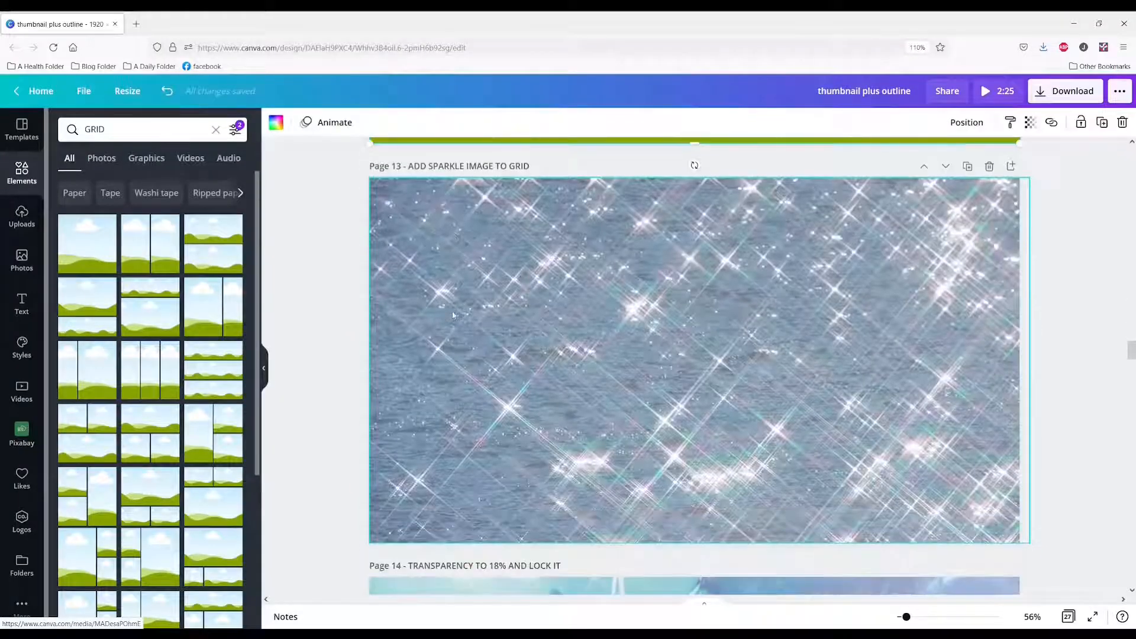
# Detach the sparkle image from the grid on page 13.
pyautogui.rightClick(527, 322)
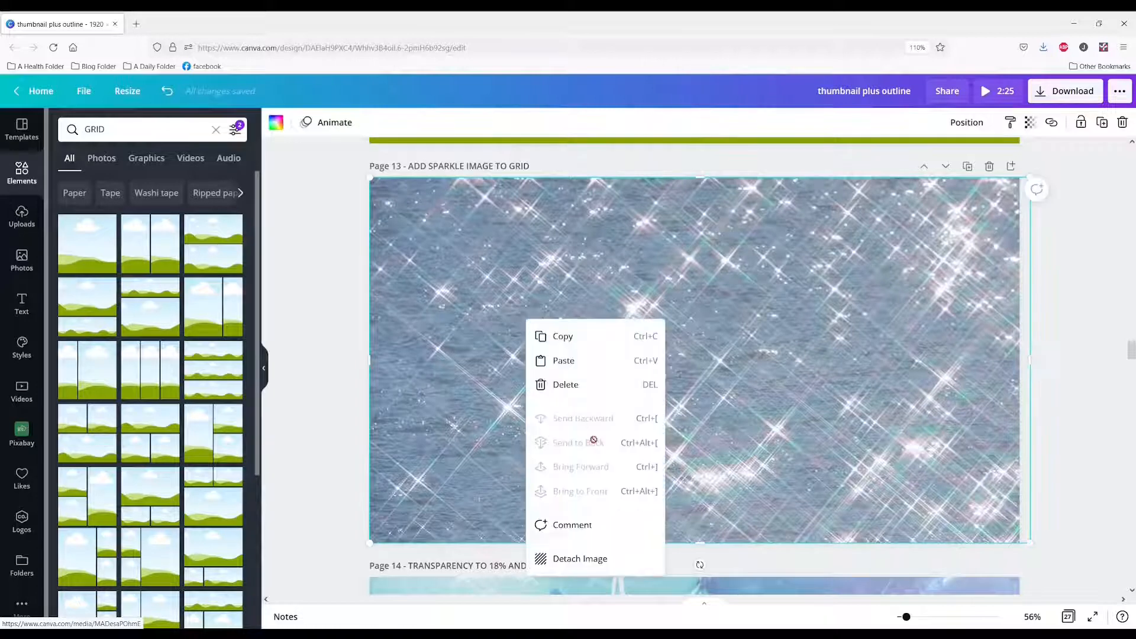
pyautogui.click(608, 561)
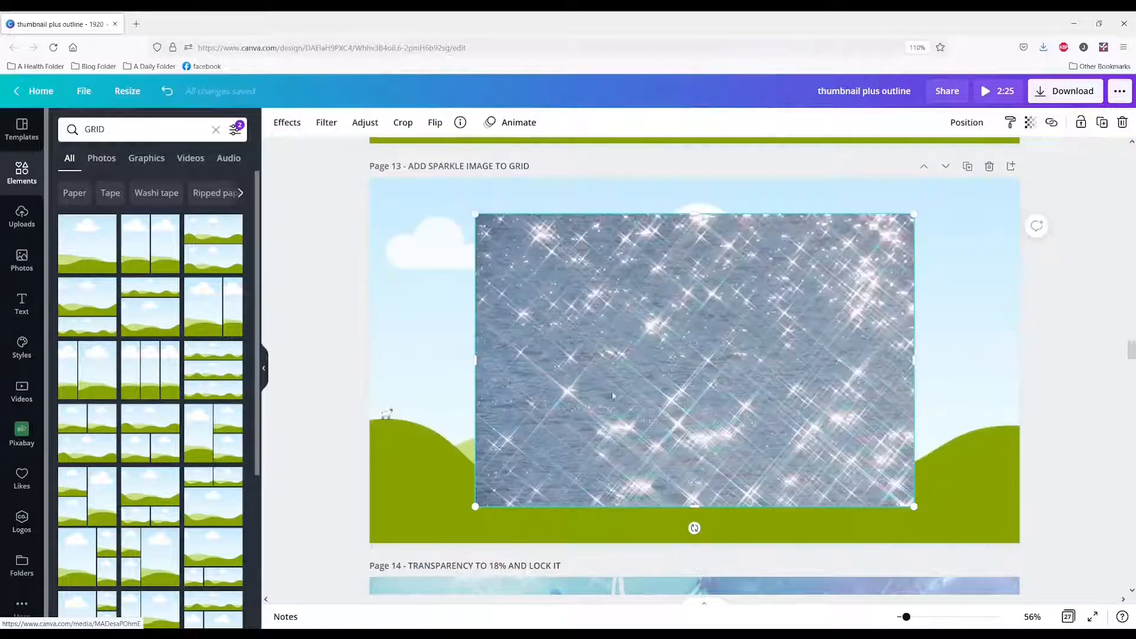
# Search the photo library for SPARKLE.
pyautogui.click(21, 257)
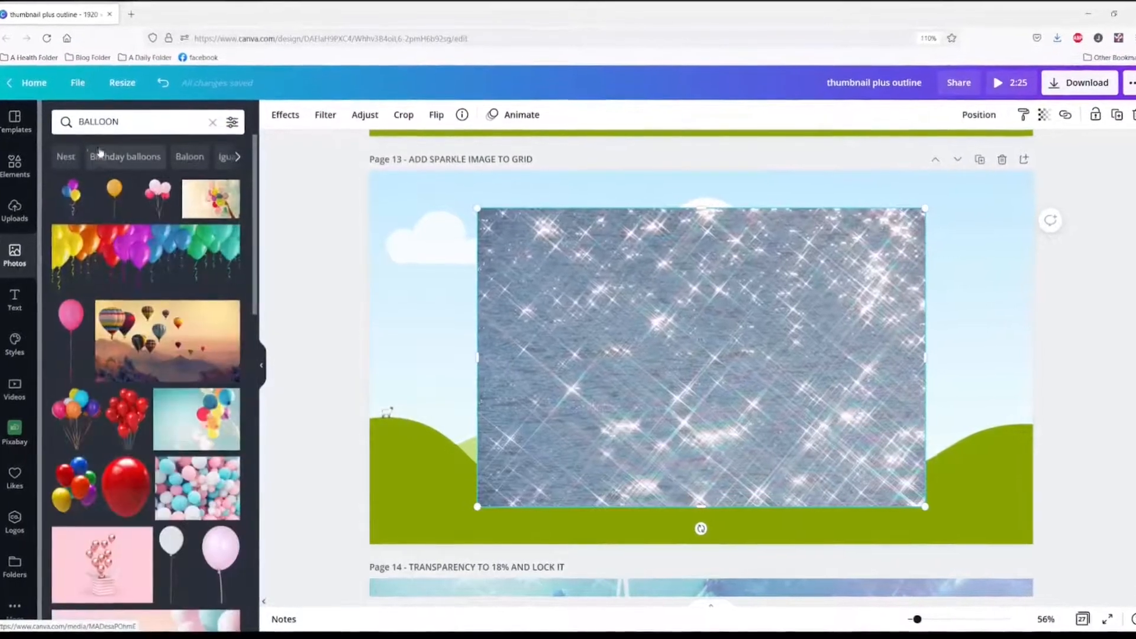
pyautogui.click(98, 122)
pyautogui.write('S')
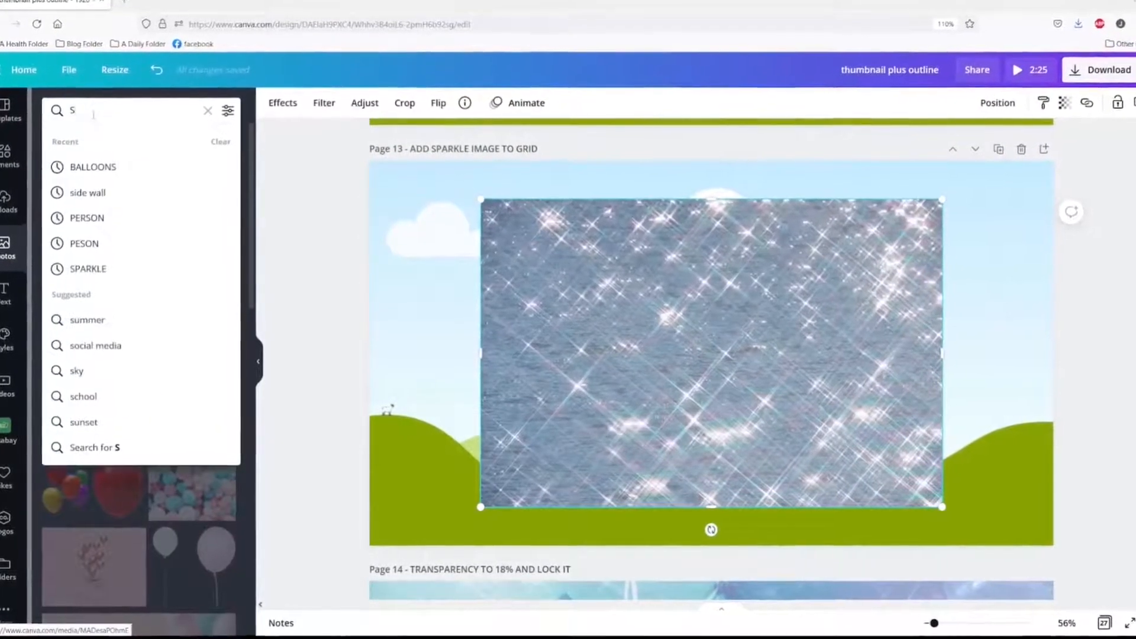
pyautogui.write('PARKLE')
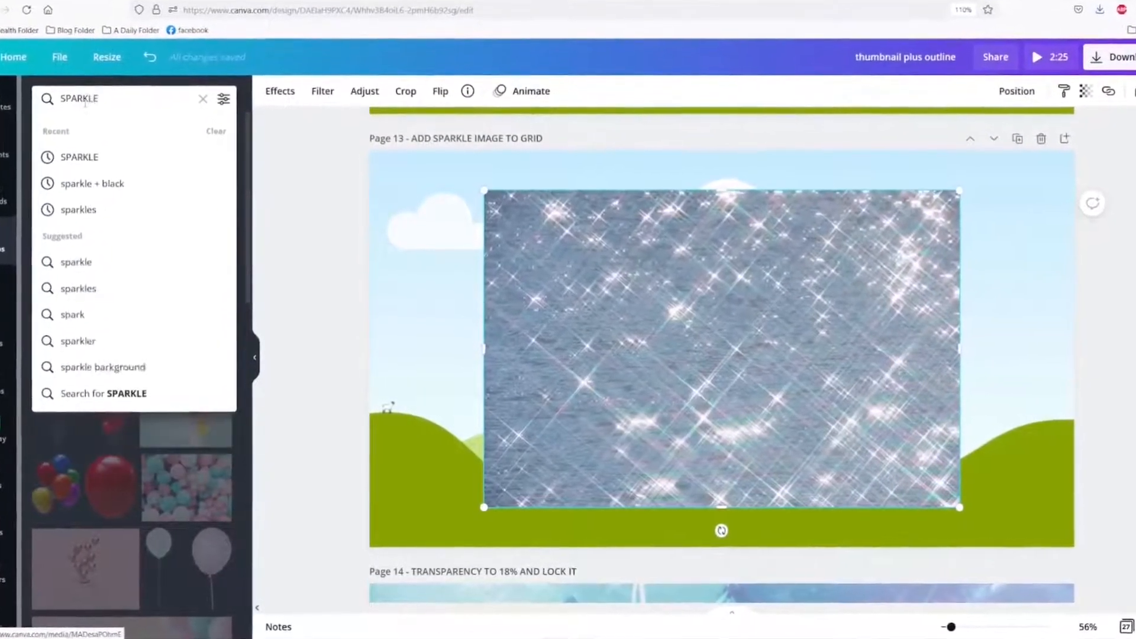
pyautogui.press('Return')
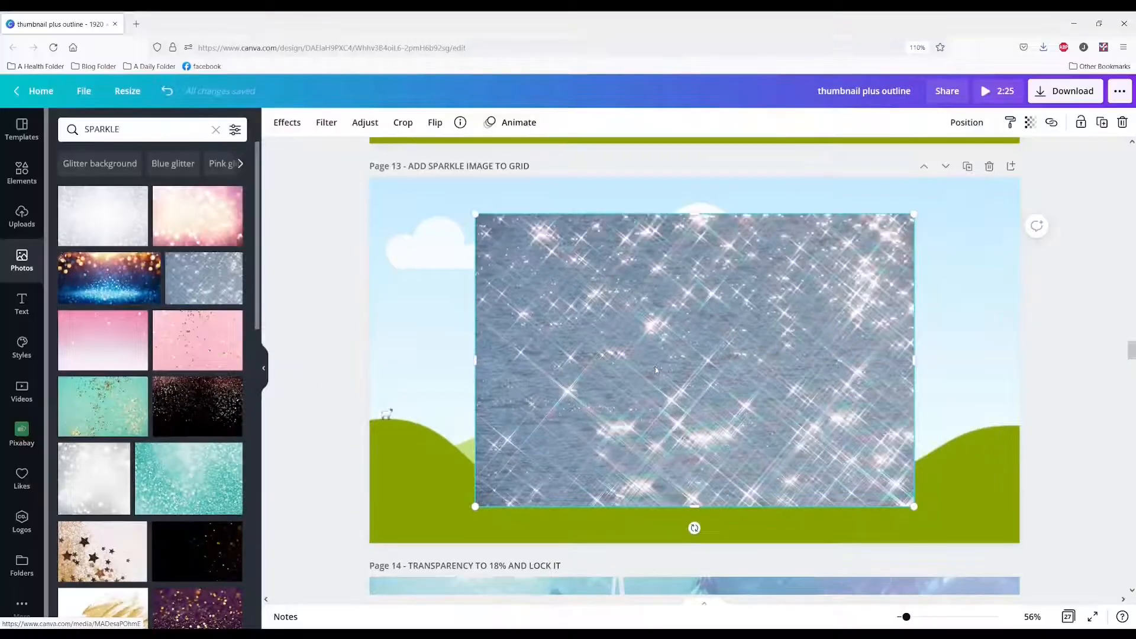
# Put the detached sparkle image back into the page 13 grid and set the grid's transparency to 18.
pyautogui.moveTo(656, 370); pyautogui.dragTo(603, 378)
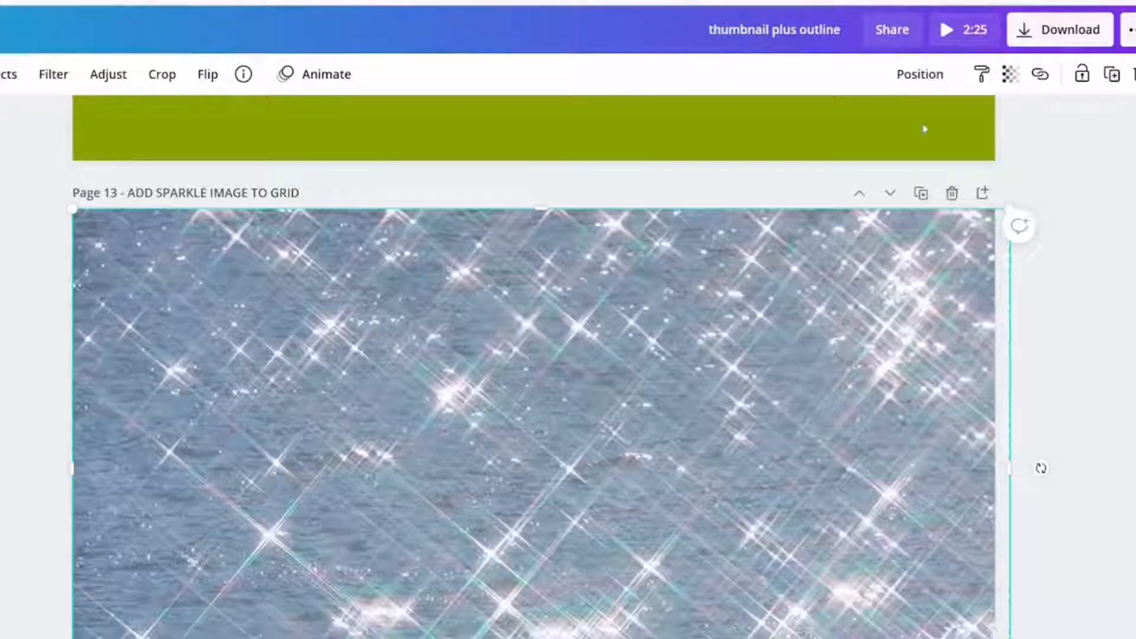
pyautogui.click(1010, 73)
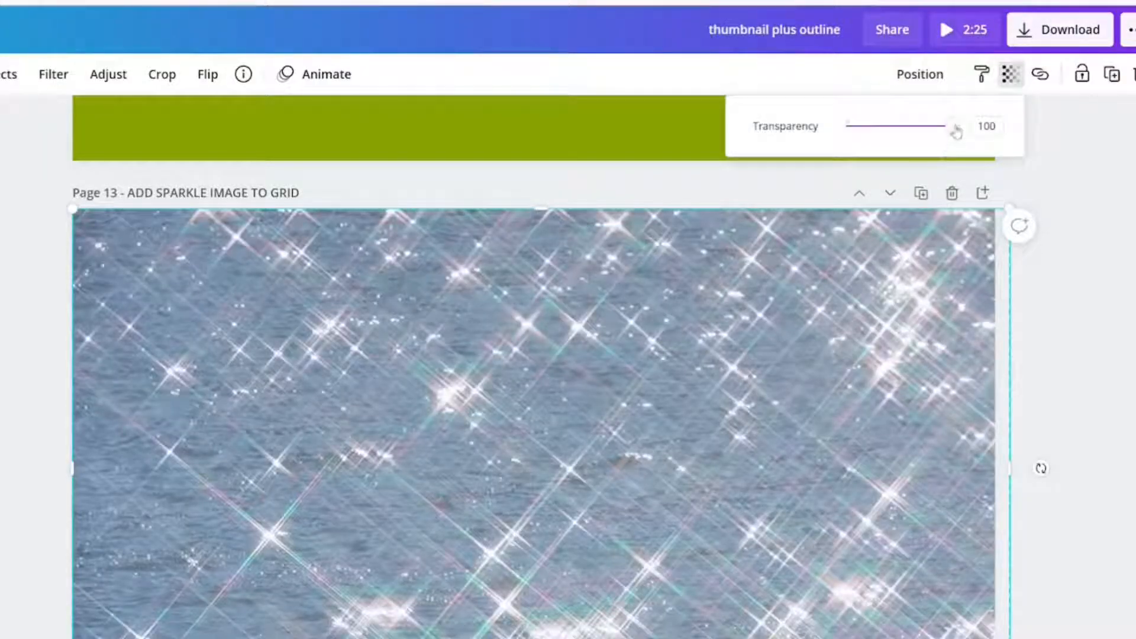
pyautogui.moveTo(952, 129); pyautogui.dragTo(869, 139)
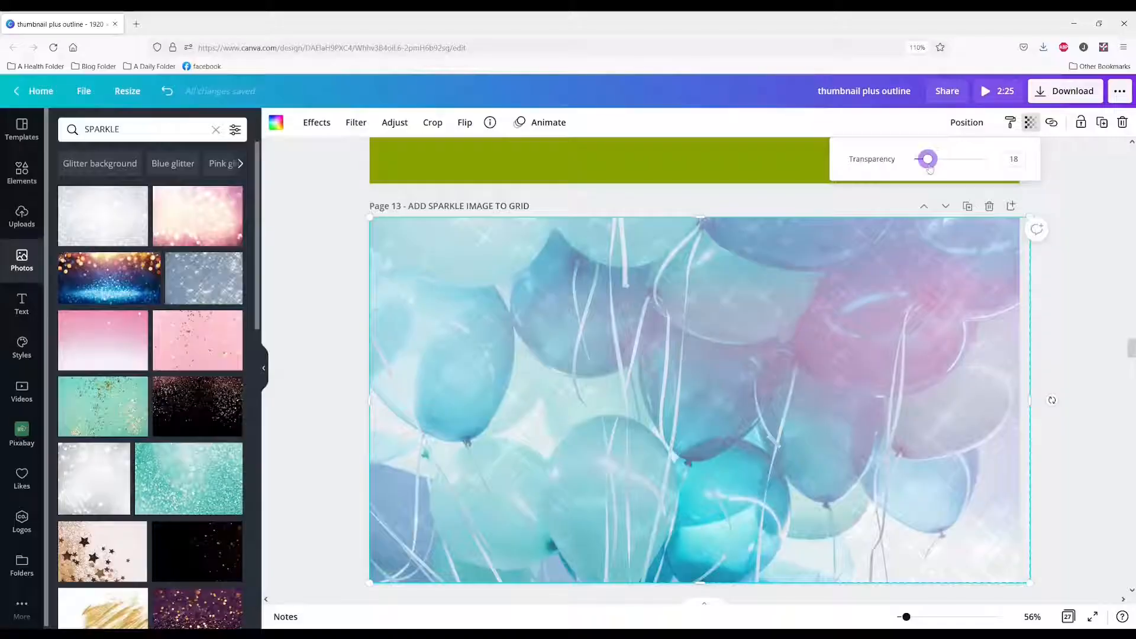
pyautogui.click(1085, 285)
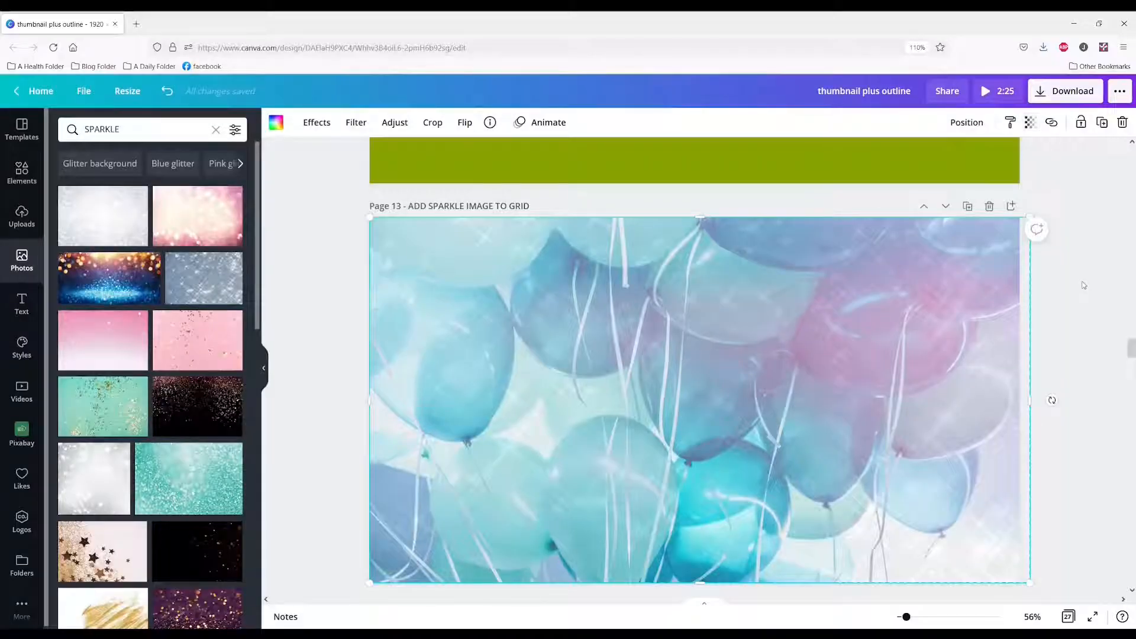
# Select the grid on page 14 to check that it is locked.
pyautogui.scroll(-6, 1085, 285)
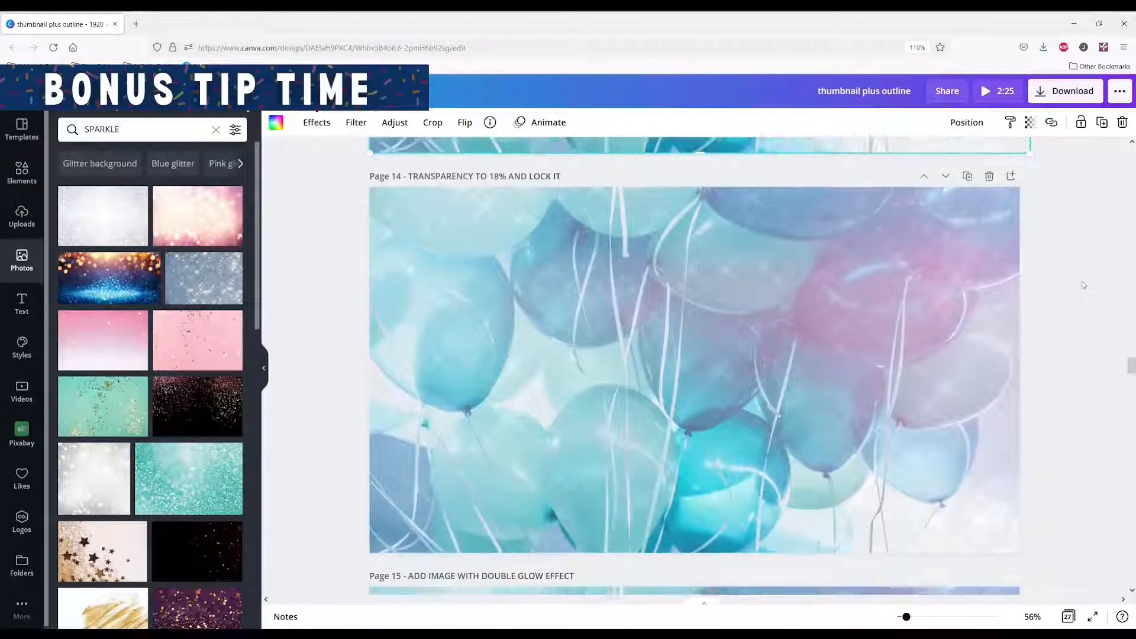
pyautogui.click(848, 317)
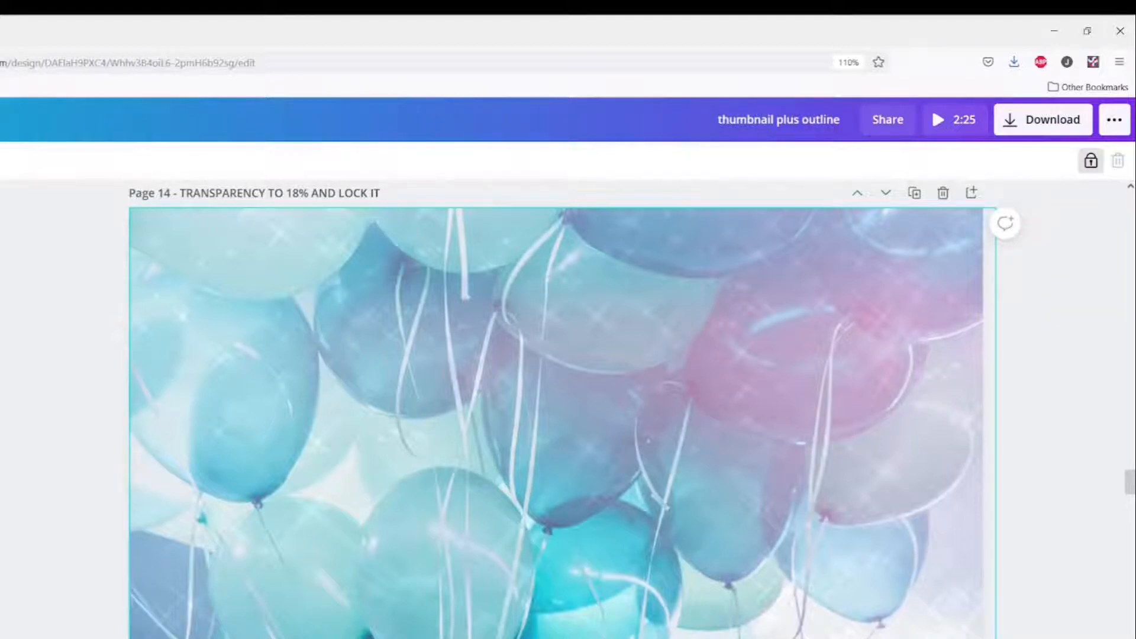
# Replace the image in the page 13 grid with the blue sparkle photo with golden bokeh lights.
pyautogui.hotkey('ctrl', 'v')
pyautogui.moveTo(456, 413); pyautogui.dragTo(484, 322)
pyautogui.scroll(5, 402, 419)
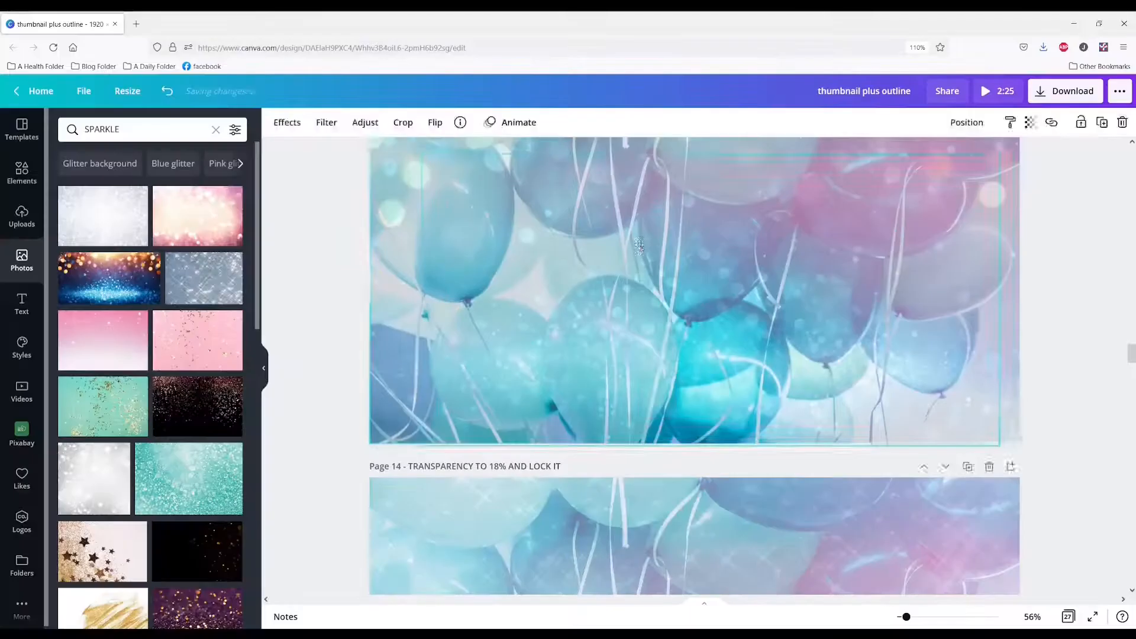
pyautogui.moveTo(639, 244); pyautogui.dragTo(639, 244)
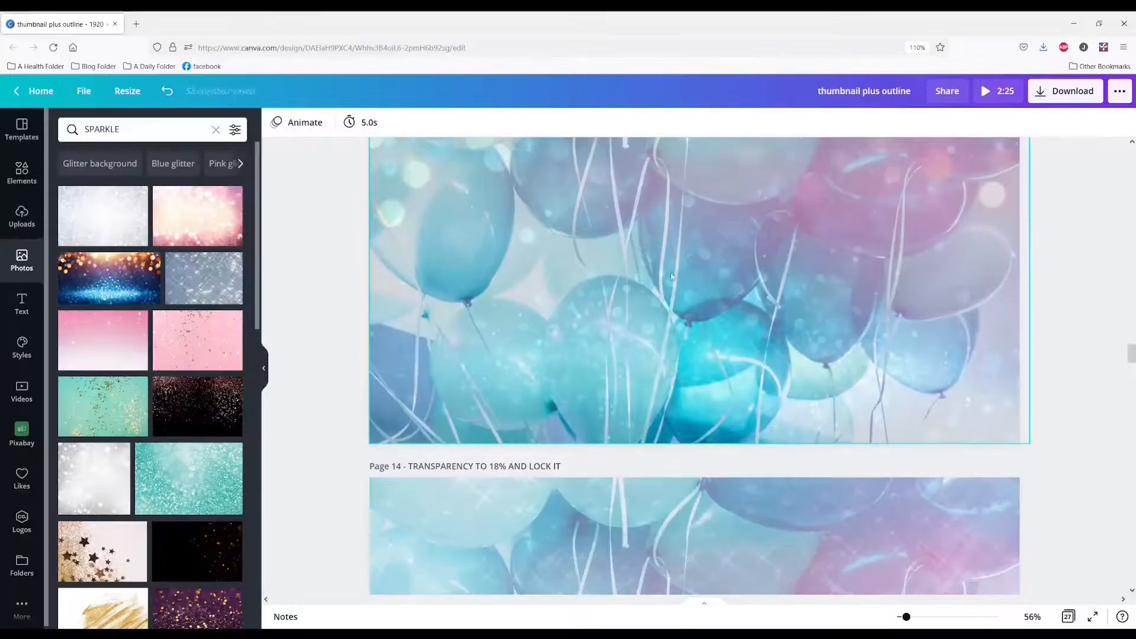
pyautogui.scroll(2, 638, 355)
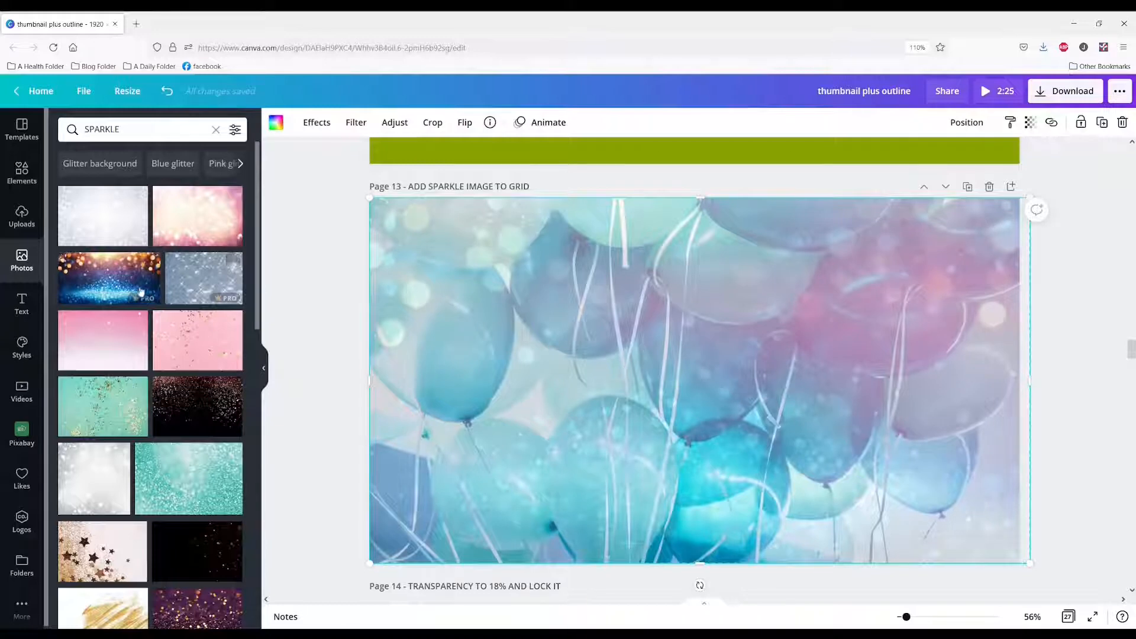
pyautogui.click(111, 283)
pyautogui.moveTo(582, 384); pyautogui.dragTo(561, 379)
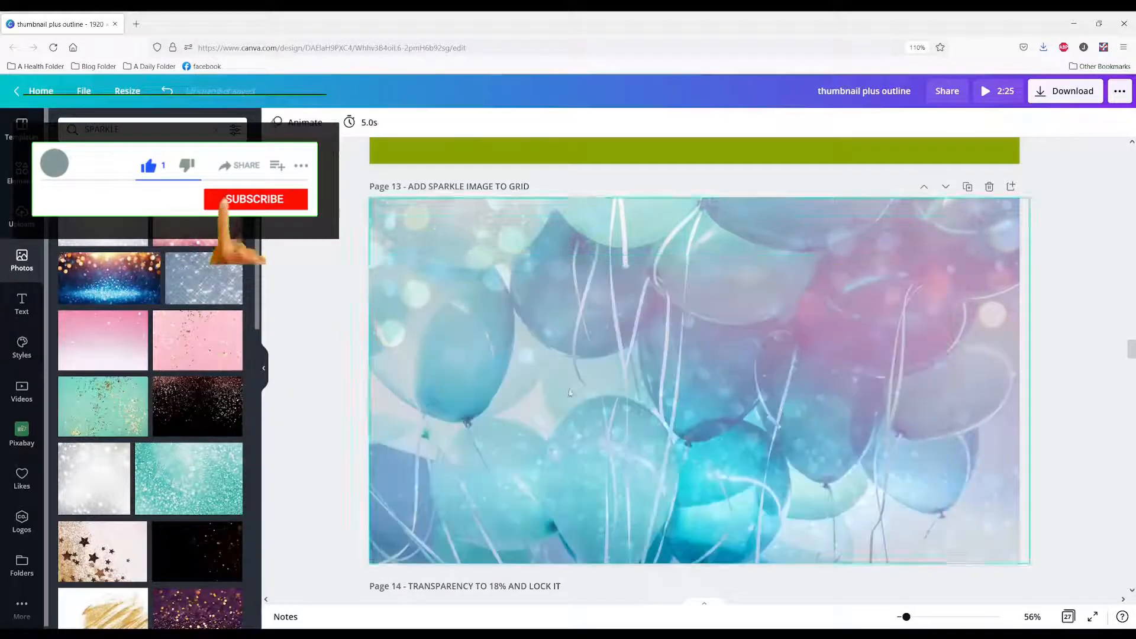
pyautogui.click(124, 282)
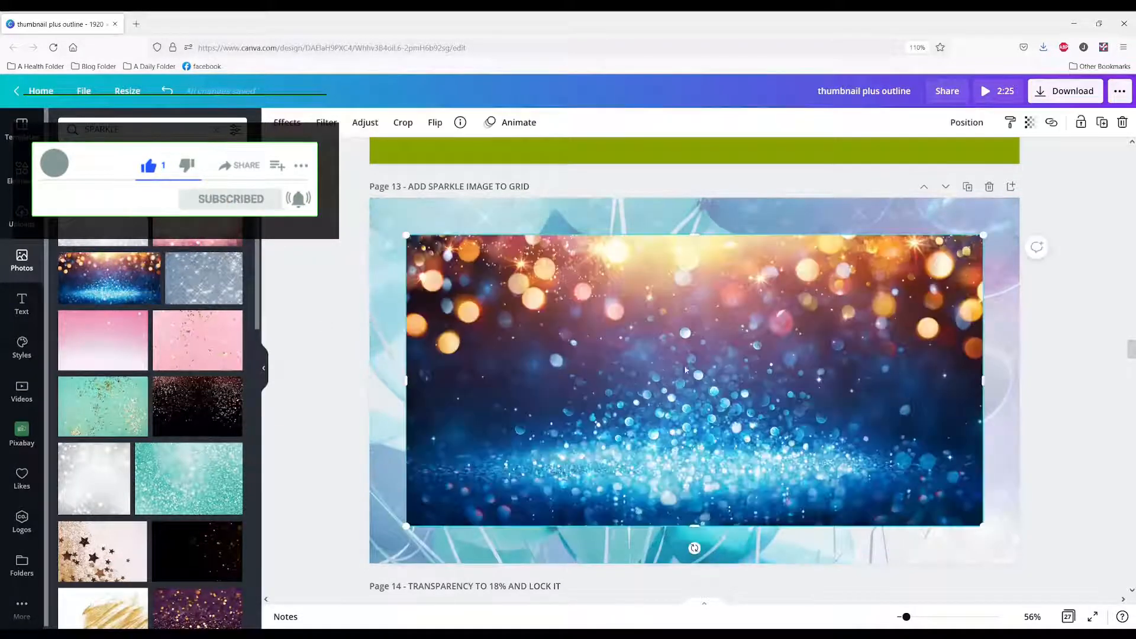
pyautogui.moveTo(705, 380); pyautogui.dragTo(583, 408)
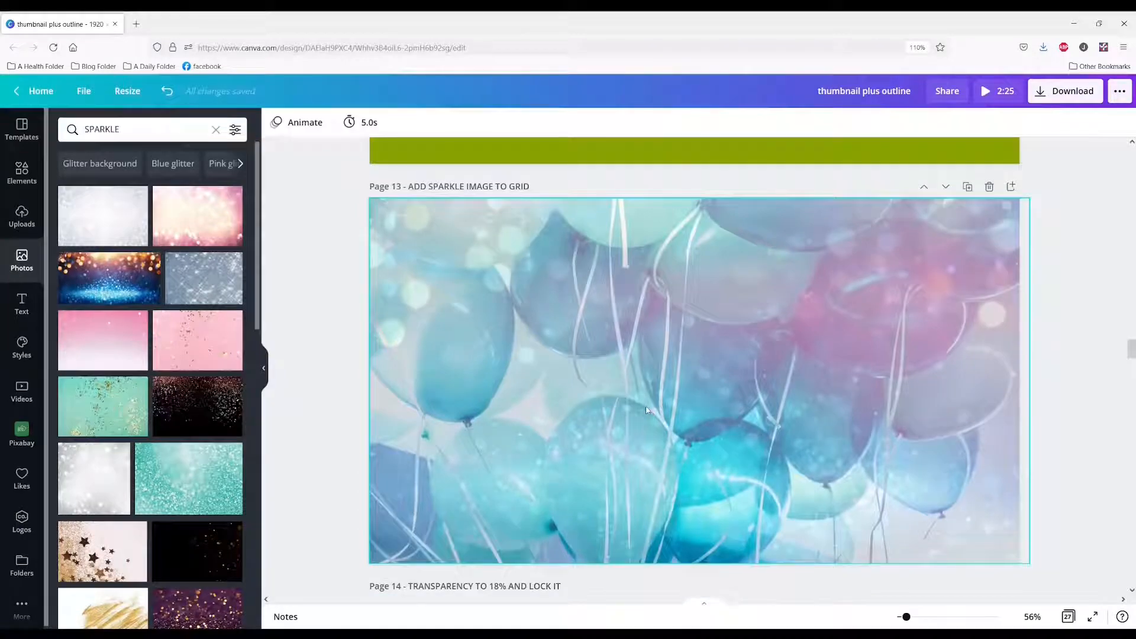
# Copy the double-glow image of the woman from page 4, paste it onto page 15 and open its image effects.
pyautogui.scroll(-8, 646, 410)
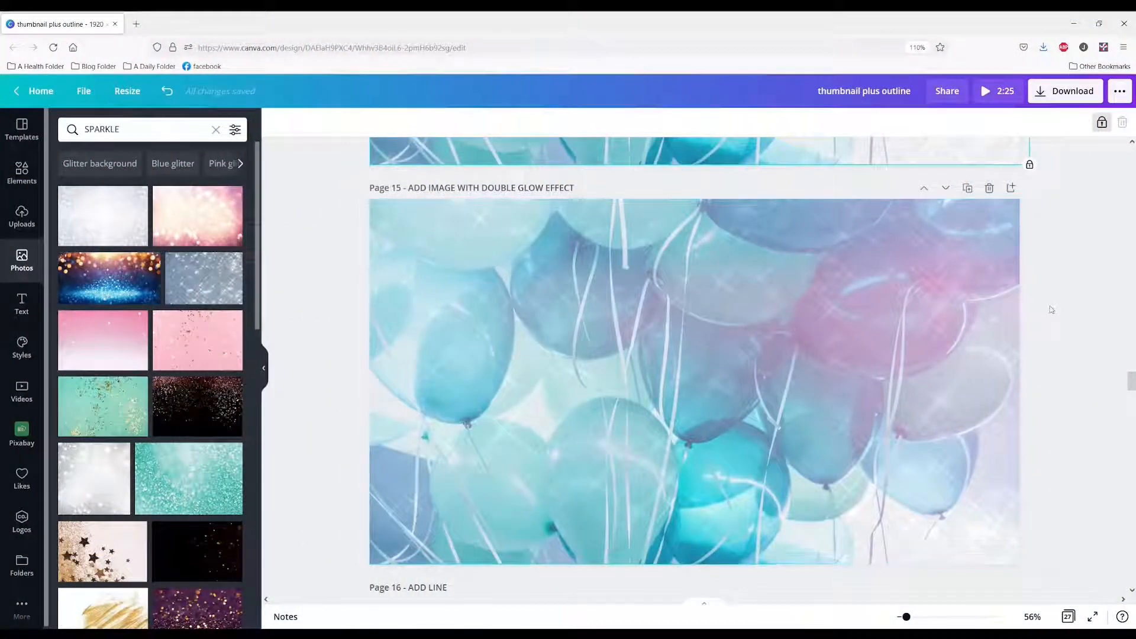
pyautogui.moveTo(1131, 384); pyautogui.dragTo(1132, 211)
pyautogui.click(838, 358)
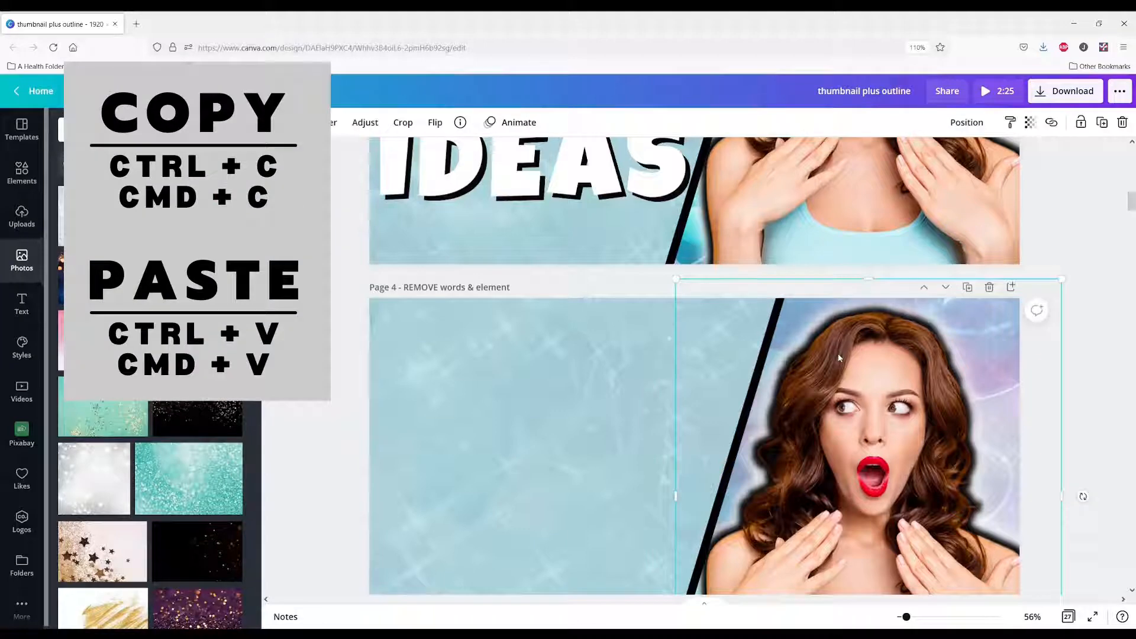
pyautogui.scroll(-15, 839, 358)
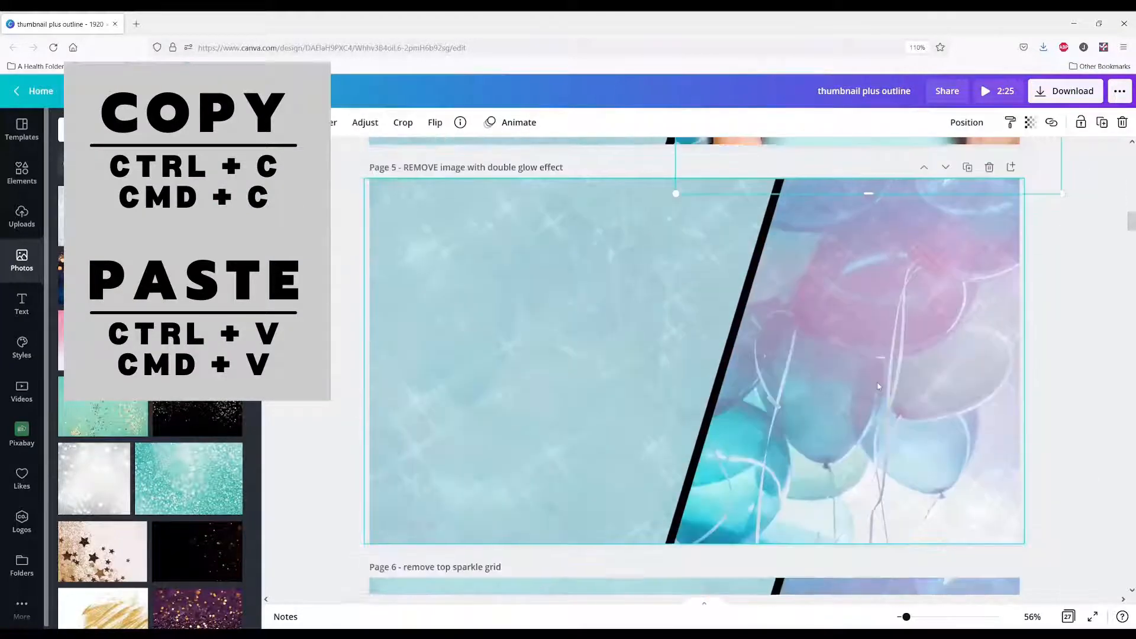
pyautogui.scroll(-20, 878, 386)
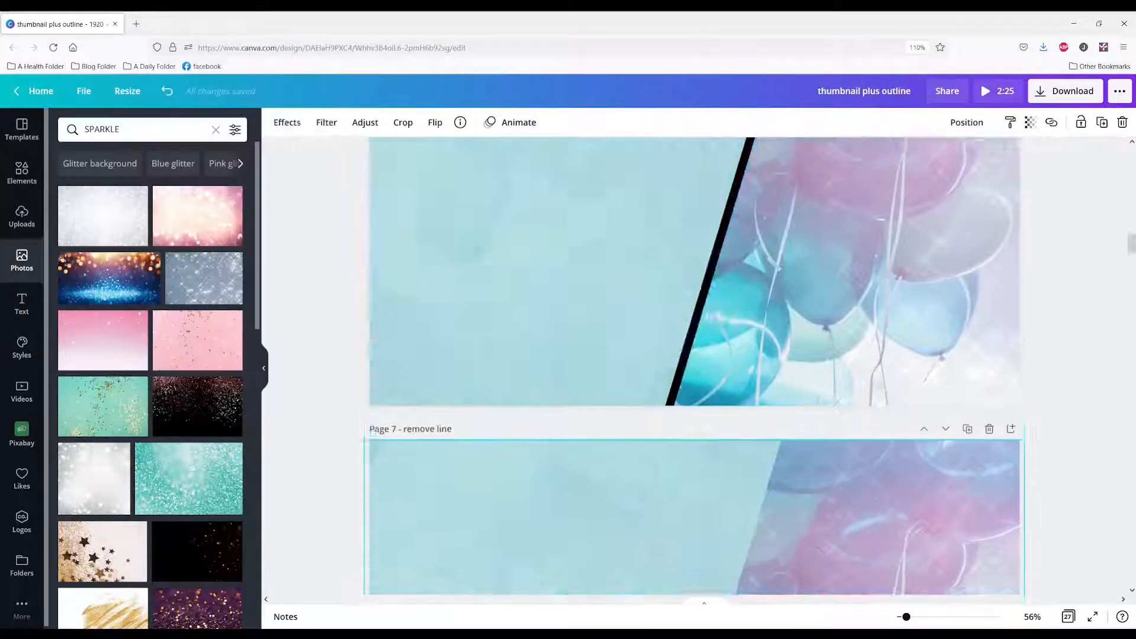
pyautogui.hotkey('ctrl', 'v')
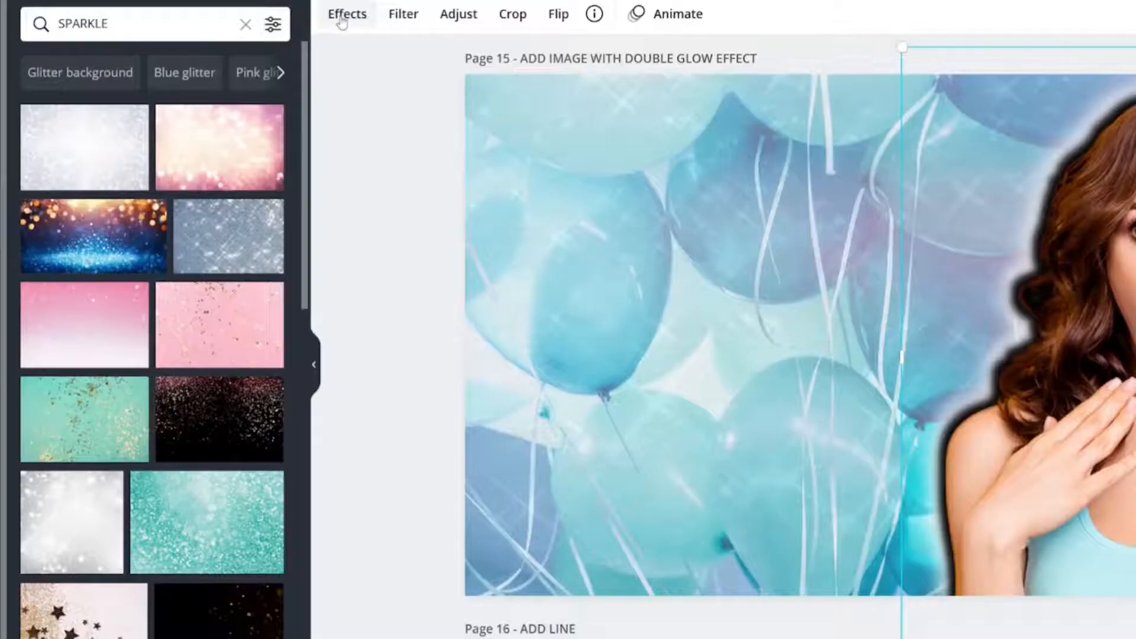
pyautogui.click(341, 21)
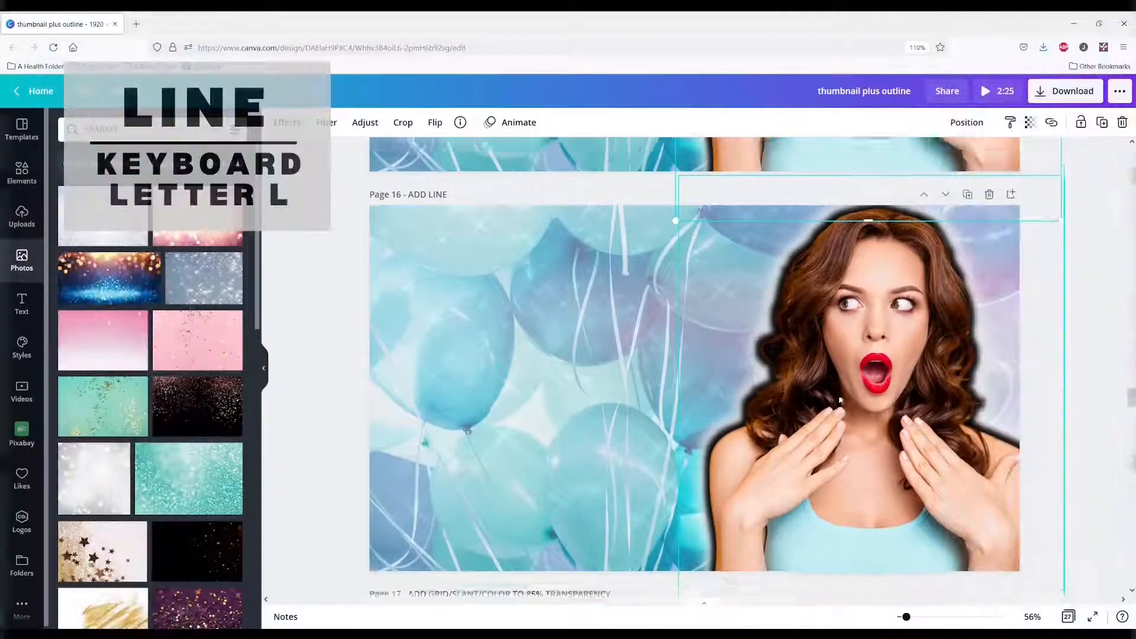
# Add a line to page 16 with a line weight of 20 and review its style options.
pyautogui.click(474, 311)
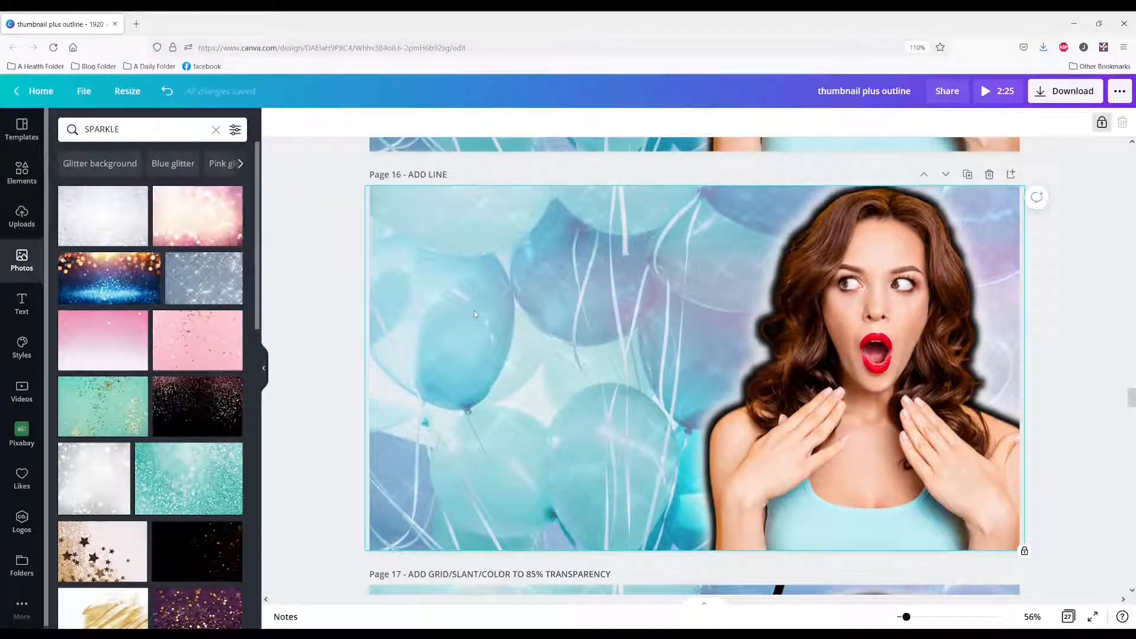
pyautogui.press('l')
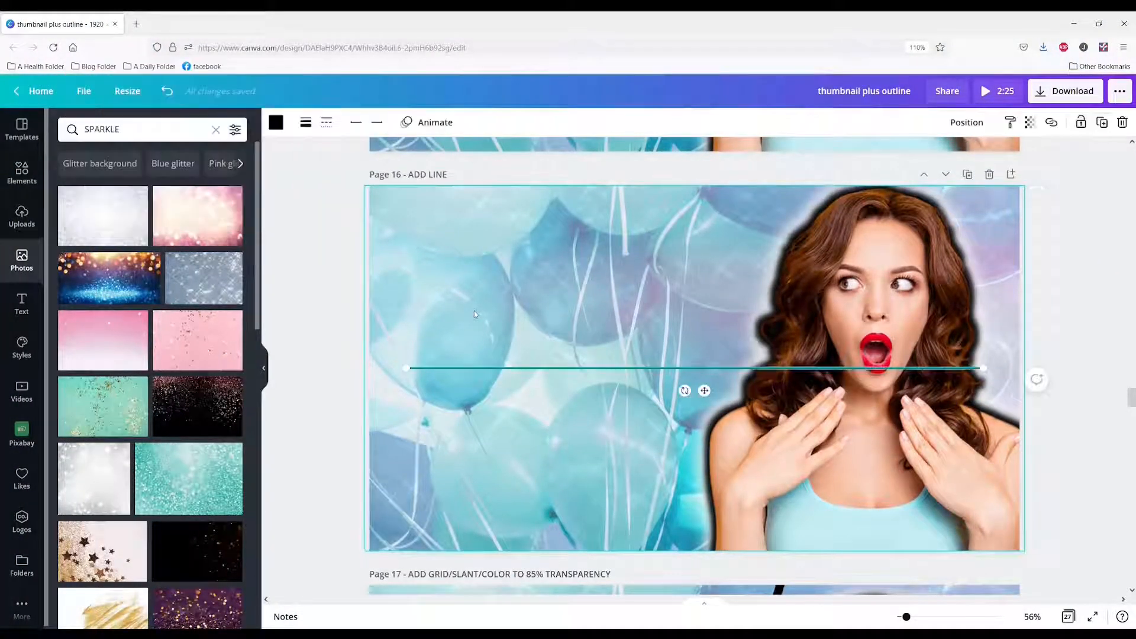
pyautogui.click(306, 123)
pyautogui.moveTo(381, 160); pyautogui.dragTo(388, 158)
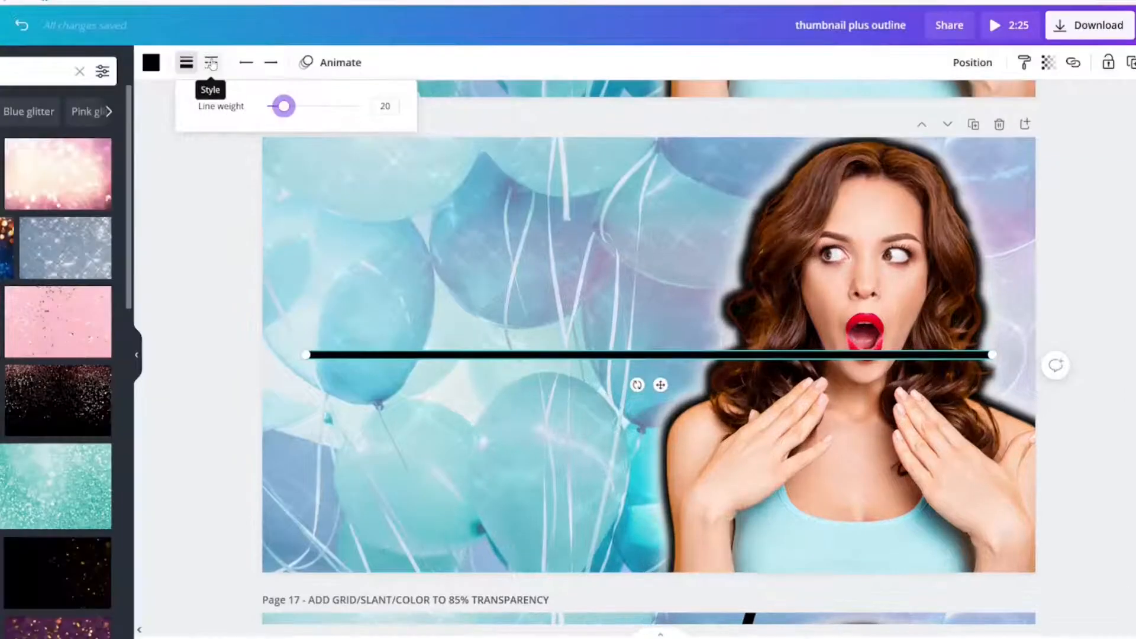
pyautogui.click(211, 62)
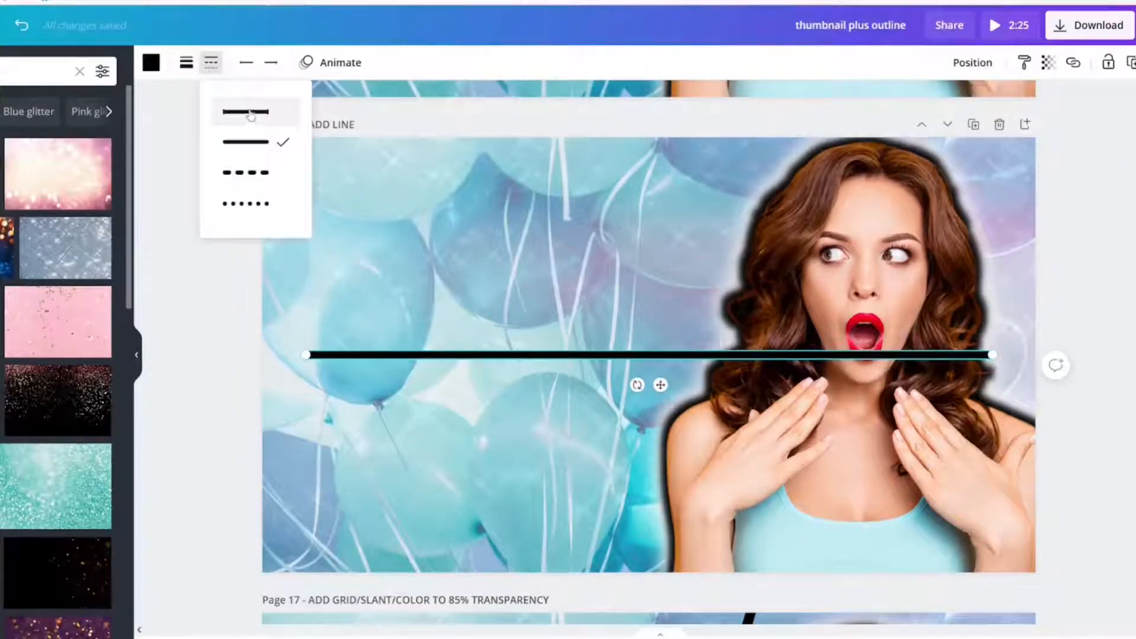
pyautogui.click(515, 462)
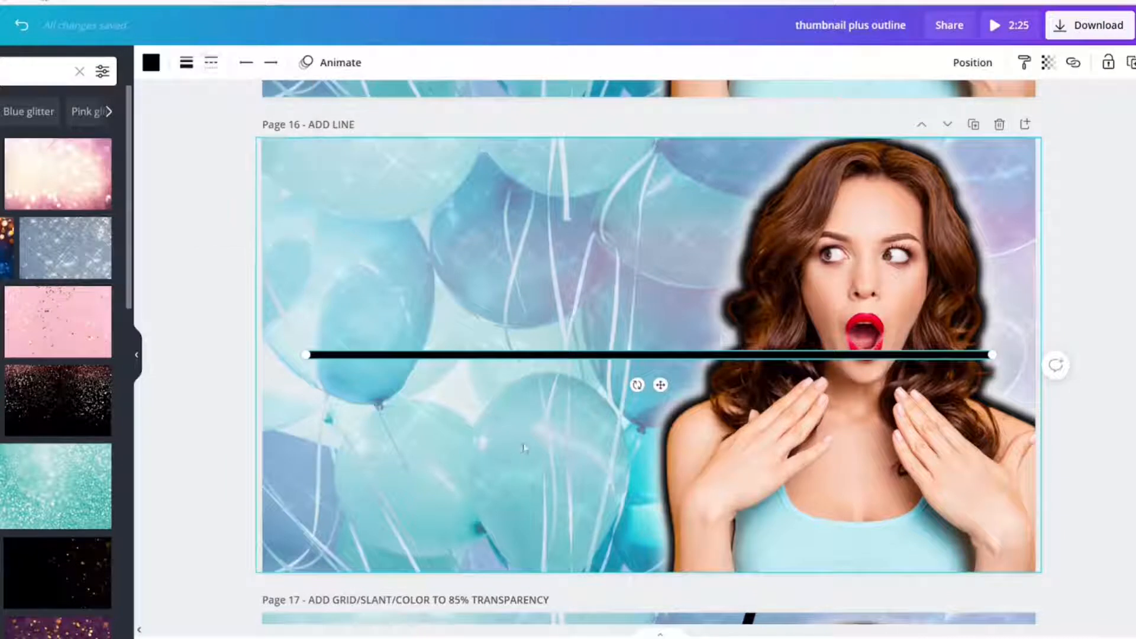
# Rotate the line into a steep slant across the full height of page 16 beside the woman and set its line weight to 31.
pyautogui.click(644, 356)
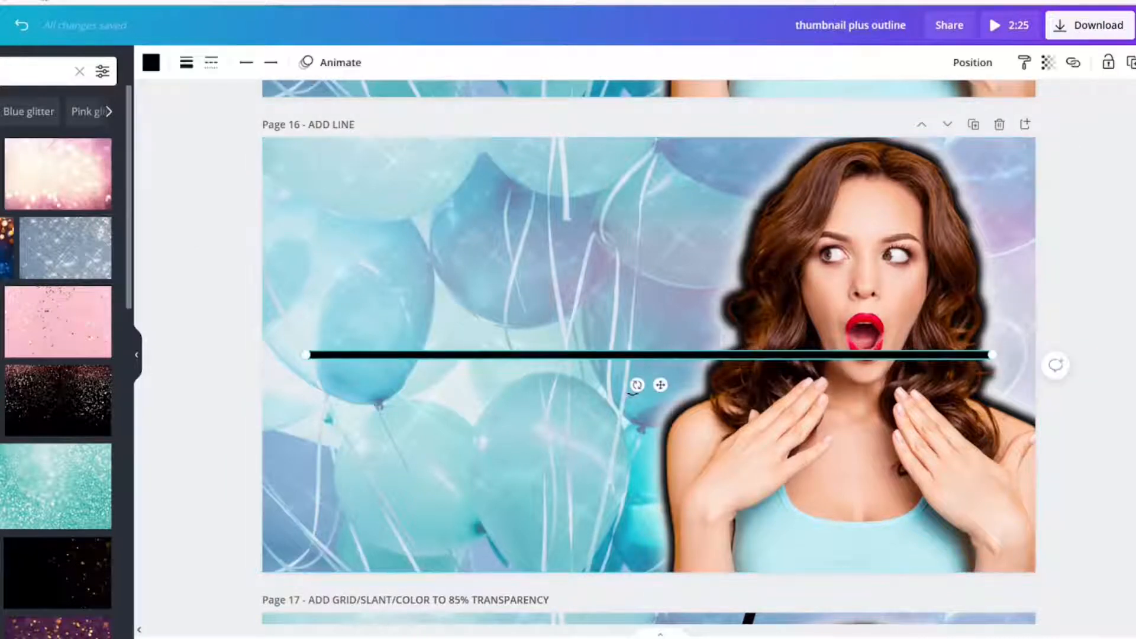
pyautogui.moveTo(637, 386); pyautogui.dragTo(700, 344)
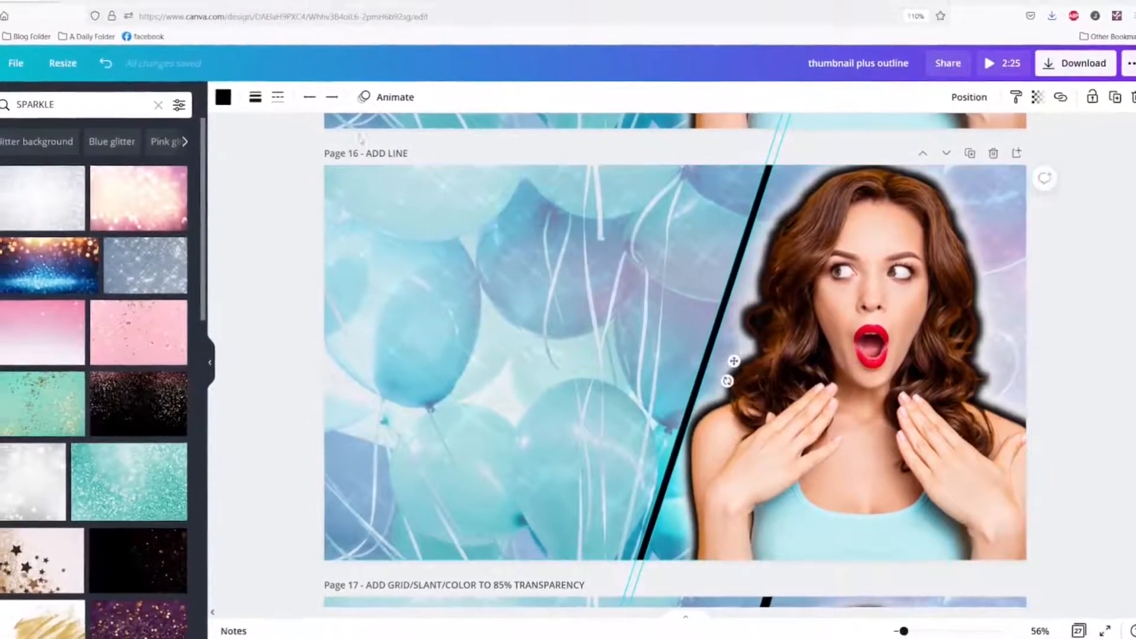
pyautogui.click(255, 97)
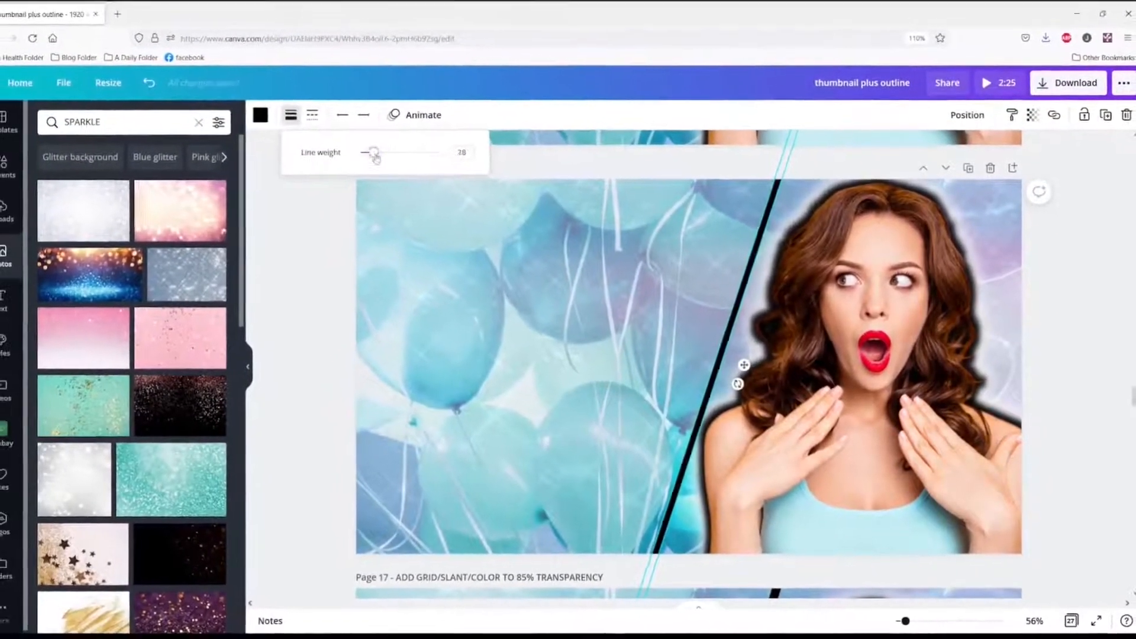
pyautogui.moveTo(374, 155); pyautogui.dragTo(384, 152)
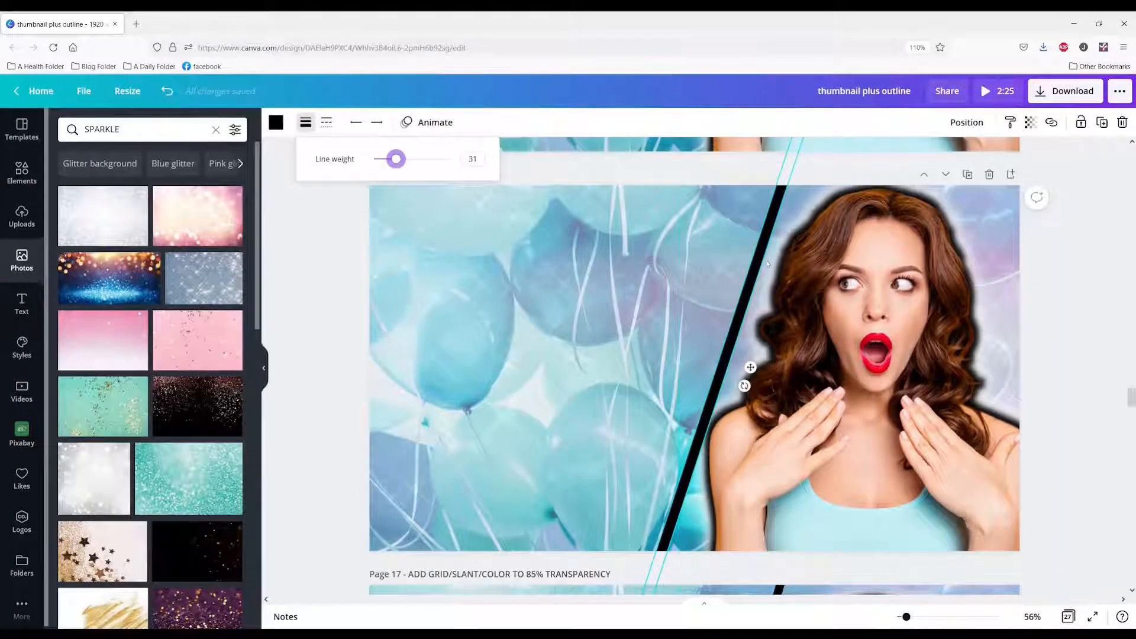
# Check the line weight of the slanted black line on page 17.
pyautogui.click(764, 260)
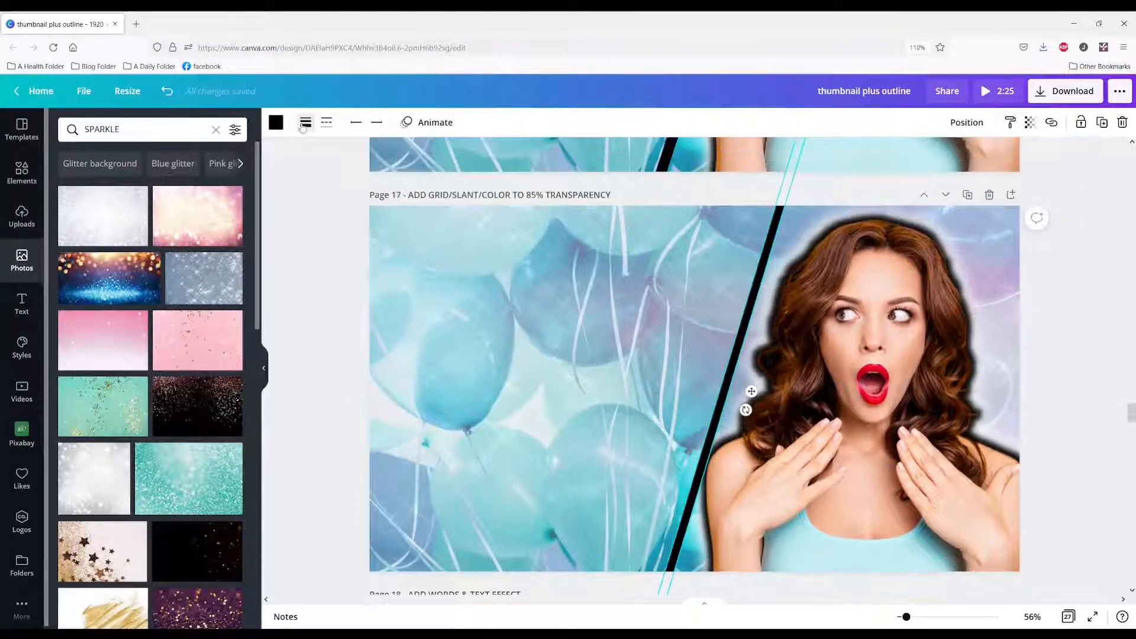
pyautogui.click(304, 125)
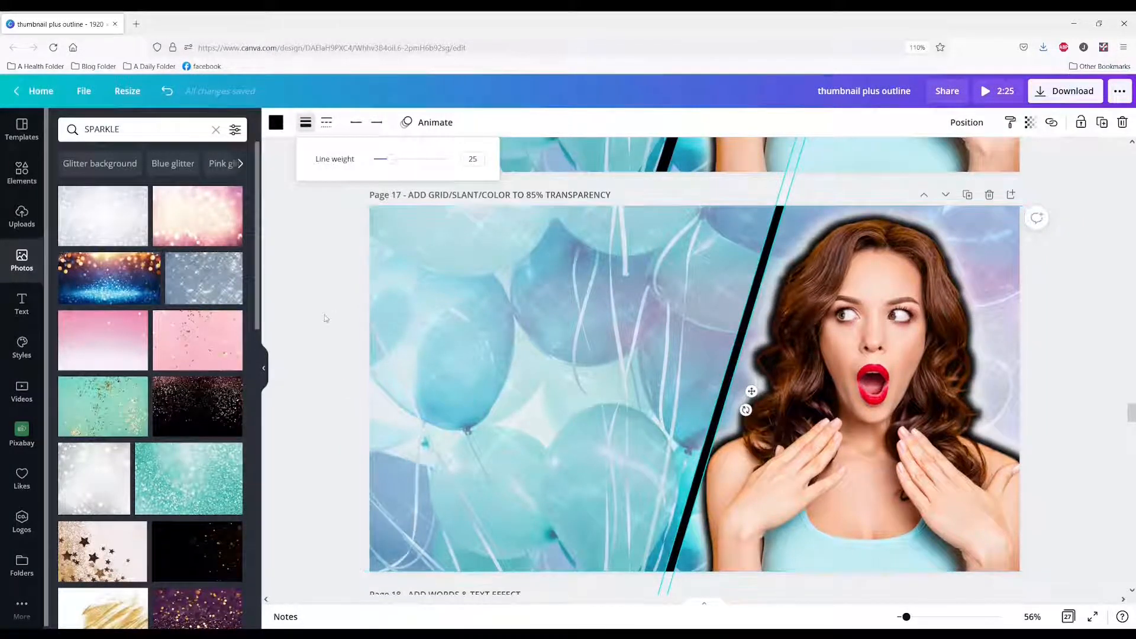
# Check the line weight of the slanted black line on page 16.
pyautogui.scroll(4, 737, 185)
pyautogui.click(735, 185)
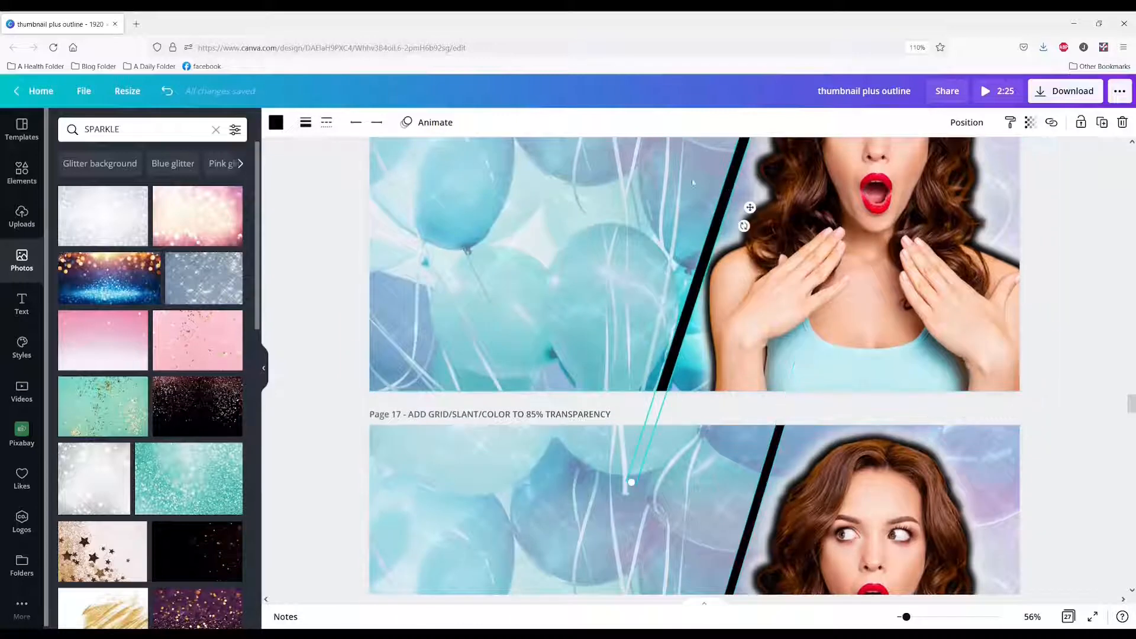
pyautogui.click(306, 124)
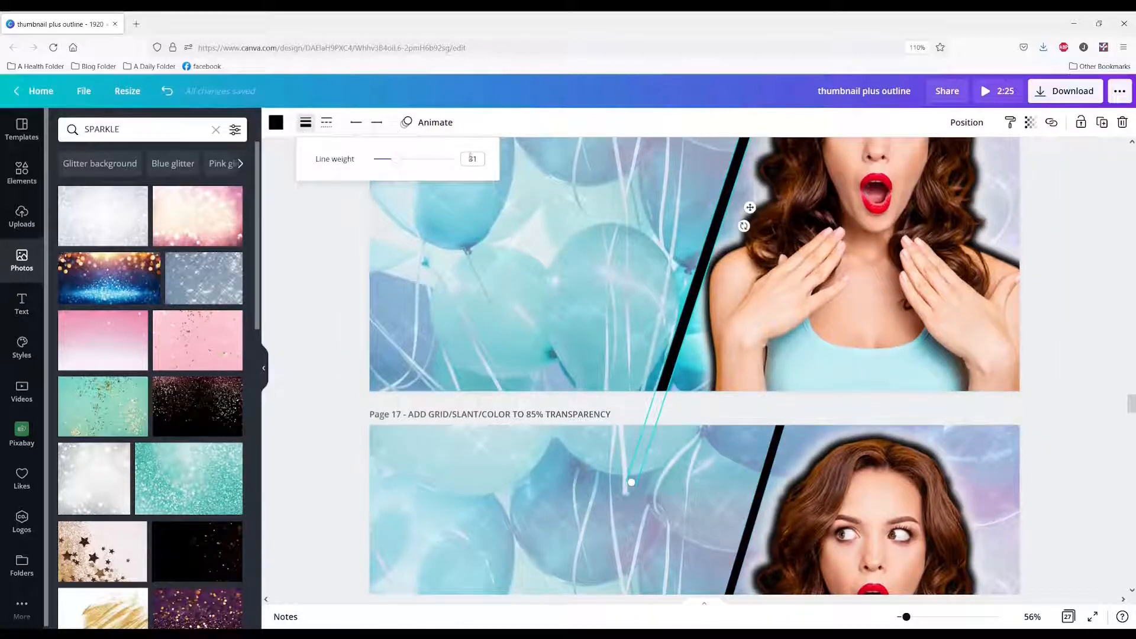
# Add a single-cell grid to page 17 over the balloon background.
pyautogui.scroll(-1, 471, 159)
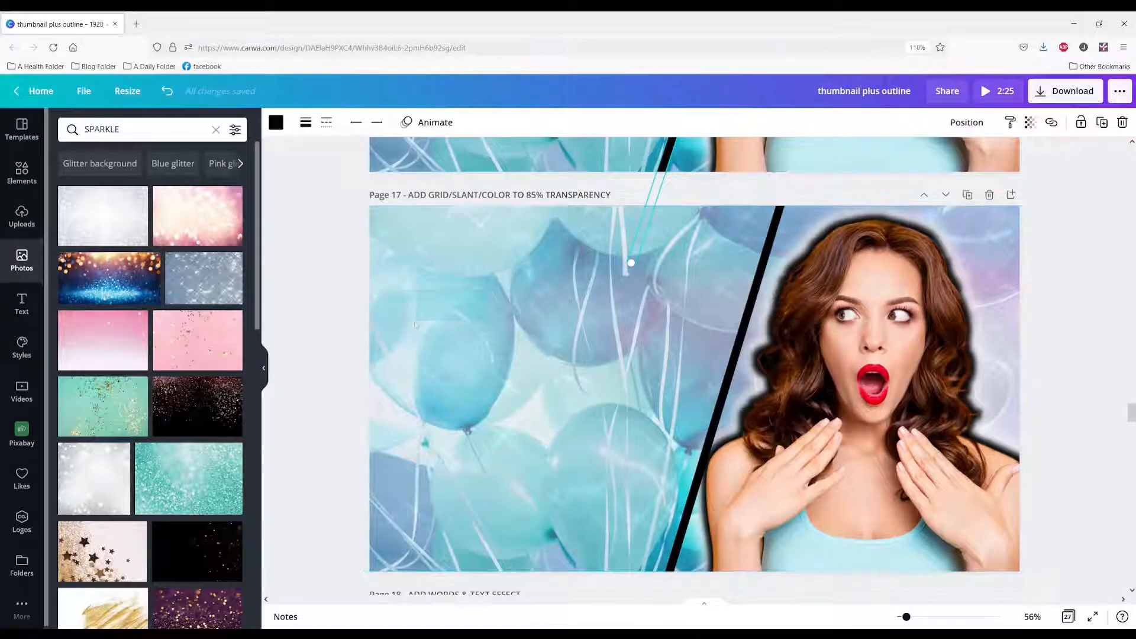
pyautogui.press('Escape')
pyautogui.click(528, 292)
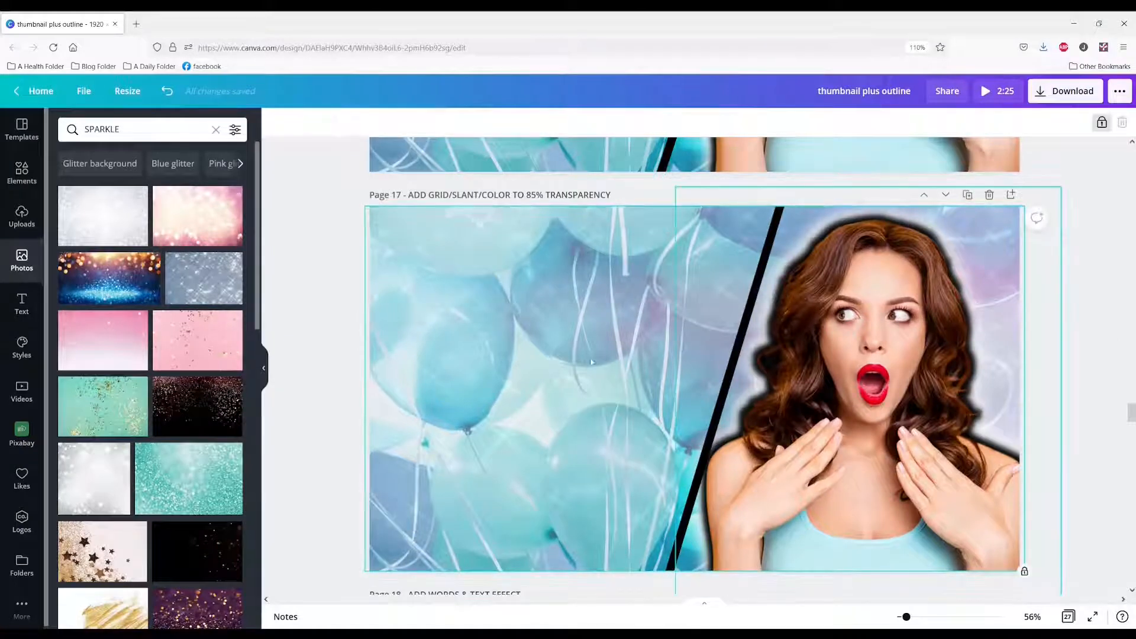
pyautogui.click(22, 173)
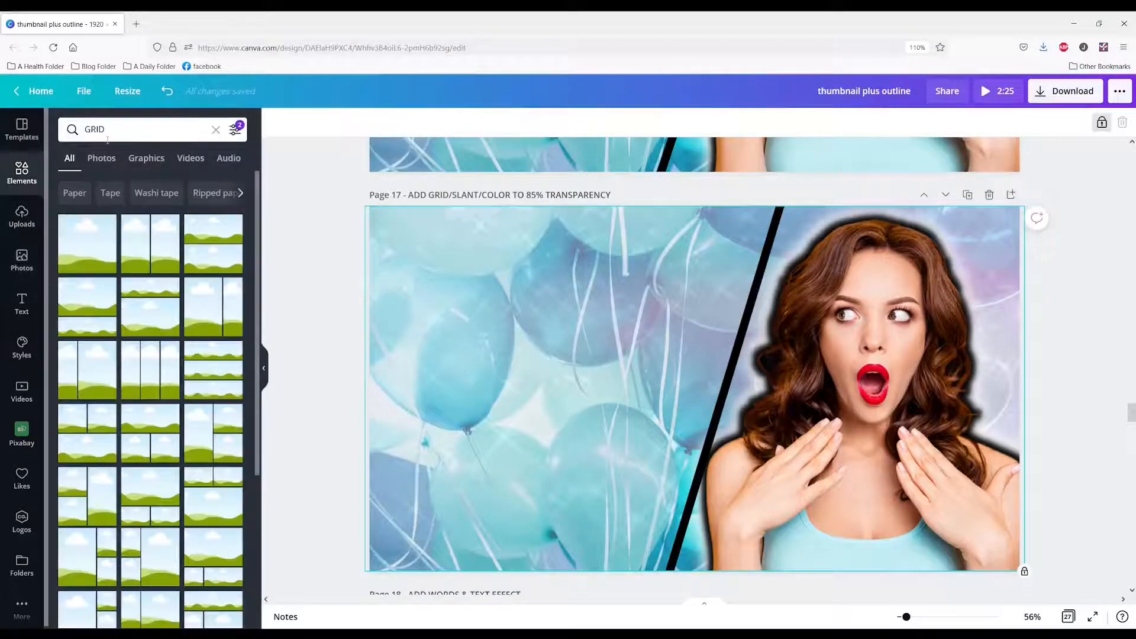
pyautogui.click(91, 255)
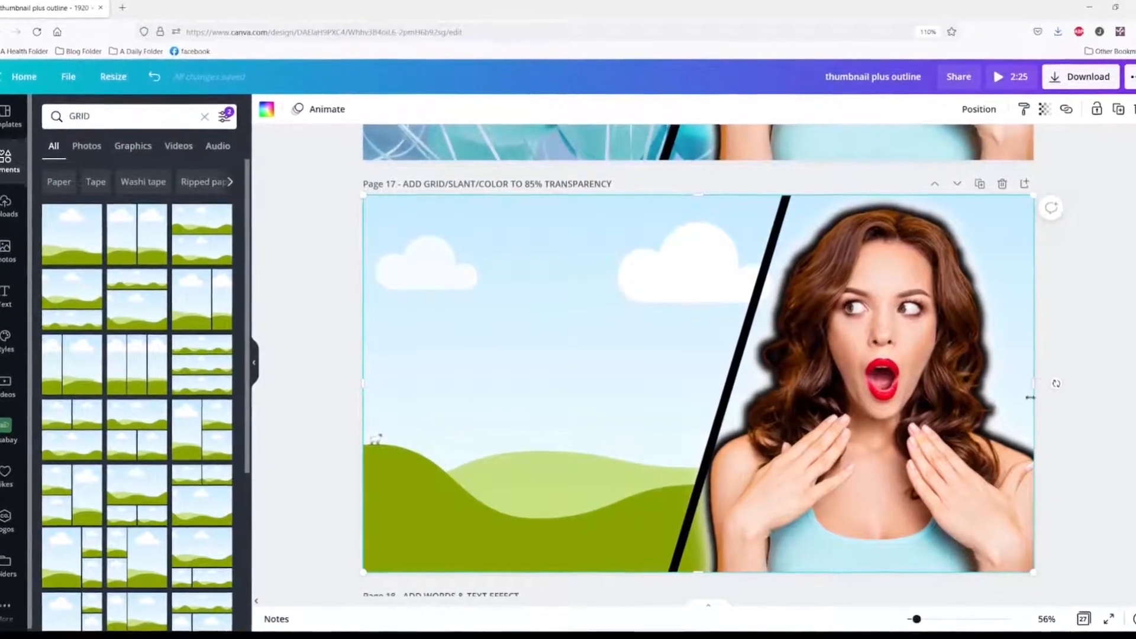
# Narrow and tilt the grid to match the slanted black line, then extend it to cover the page area beside the woman.
pyautogui.moveTo(1040, 384); pyautogui.dragTo(723, 443)
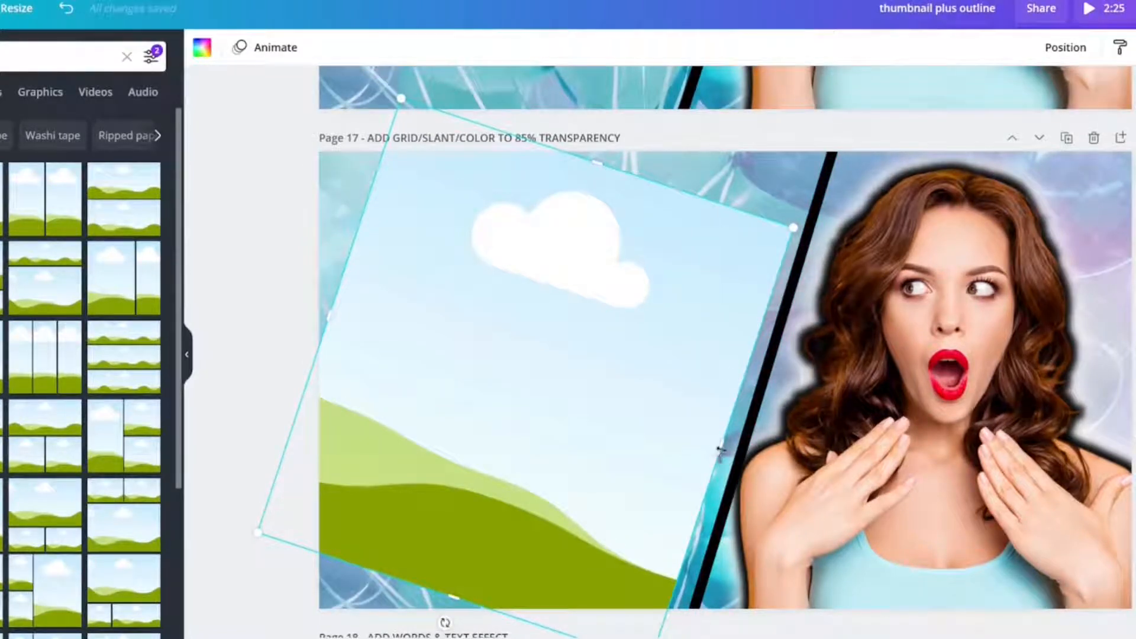
pyautogui.moveTo(720, 450); pyautogui.dragTo(739, 451)
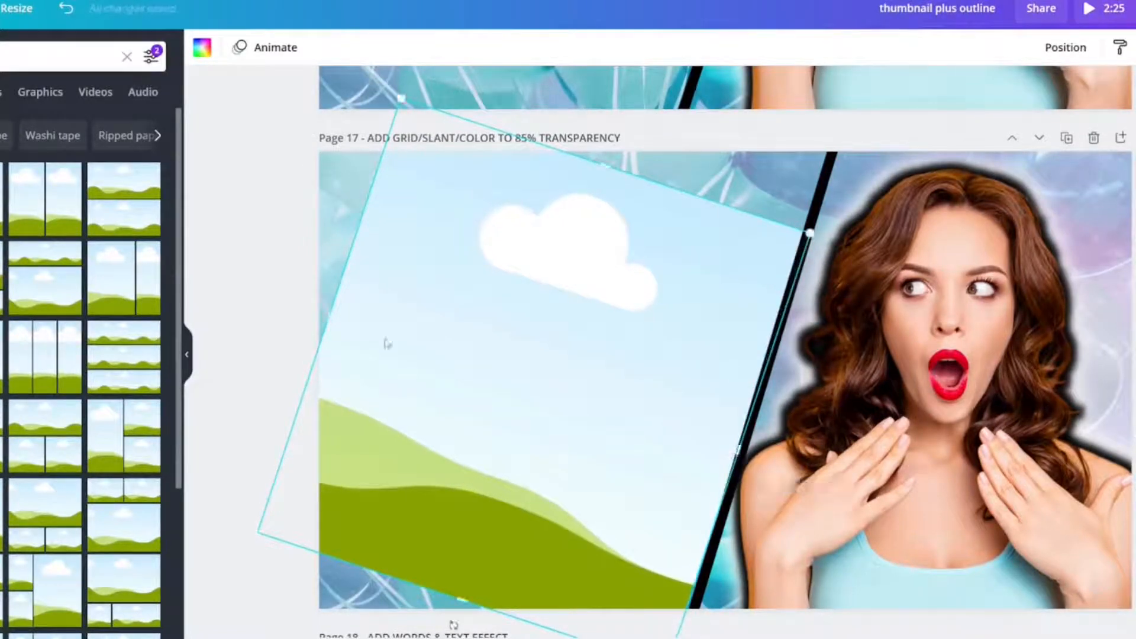
pyautogui.moveTo(329, 313); pyautogui.dragTo(227, 264)
pyautogui.moveTo(564, 143); pyautogui.dragTo(671, 90)
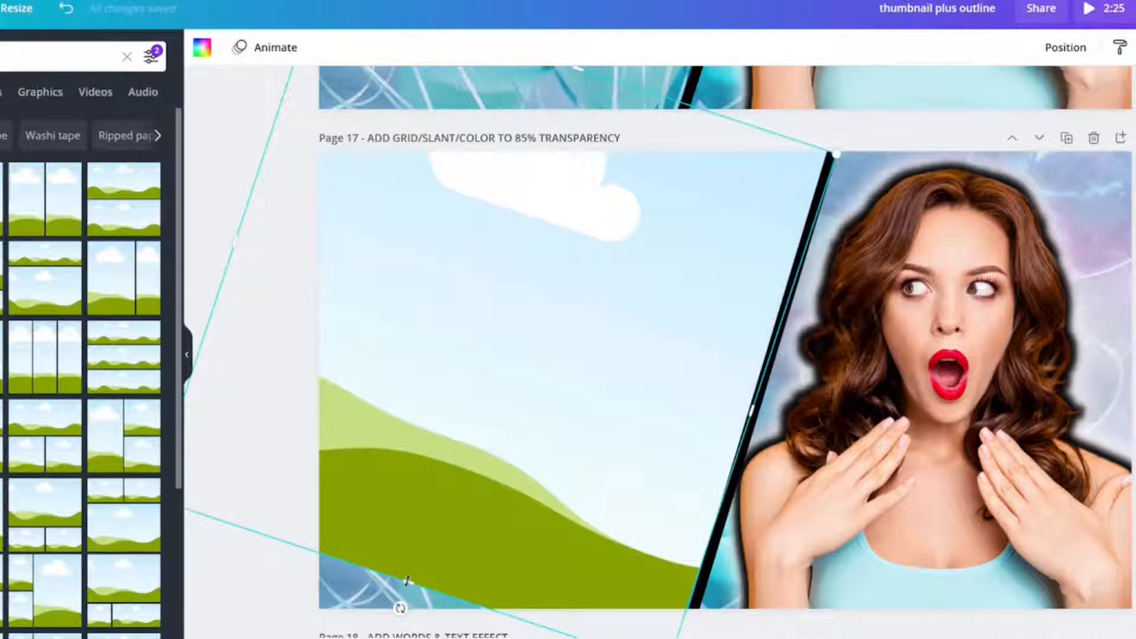
pyautogui.moveTo(407, 581); pyautogui.dragTo(412, 638)
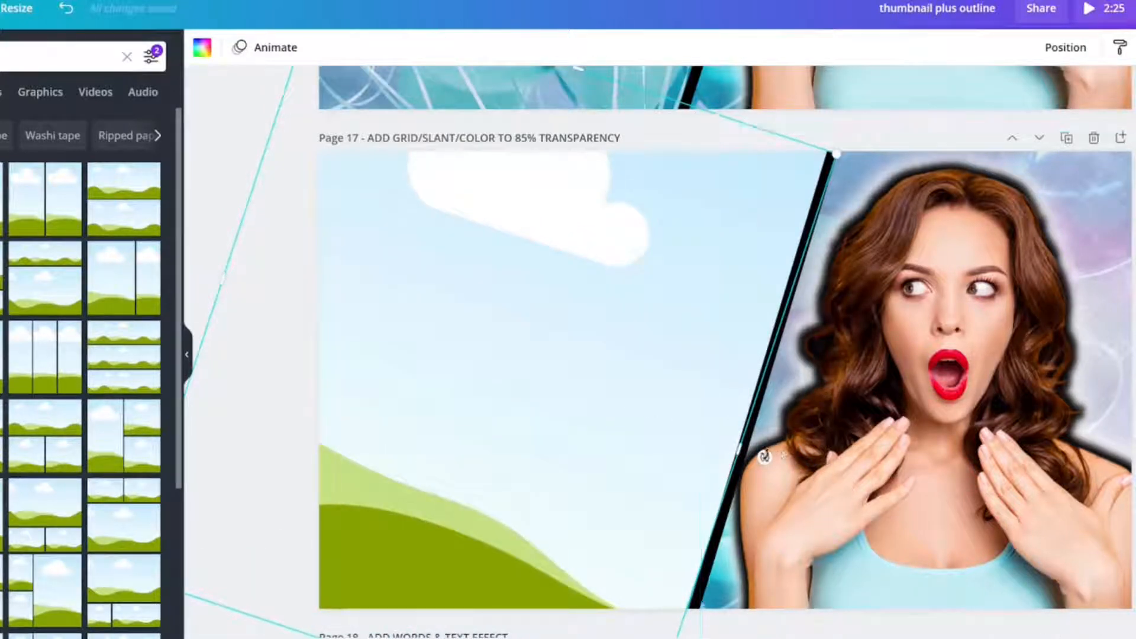
pyautogui.moveTo(765, 455); pyautogui.dragTo(717, 445)
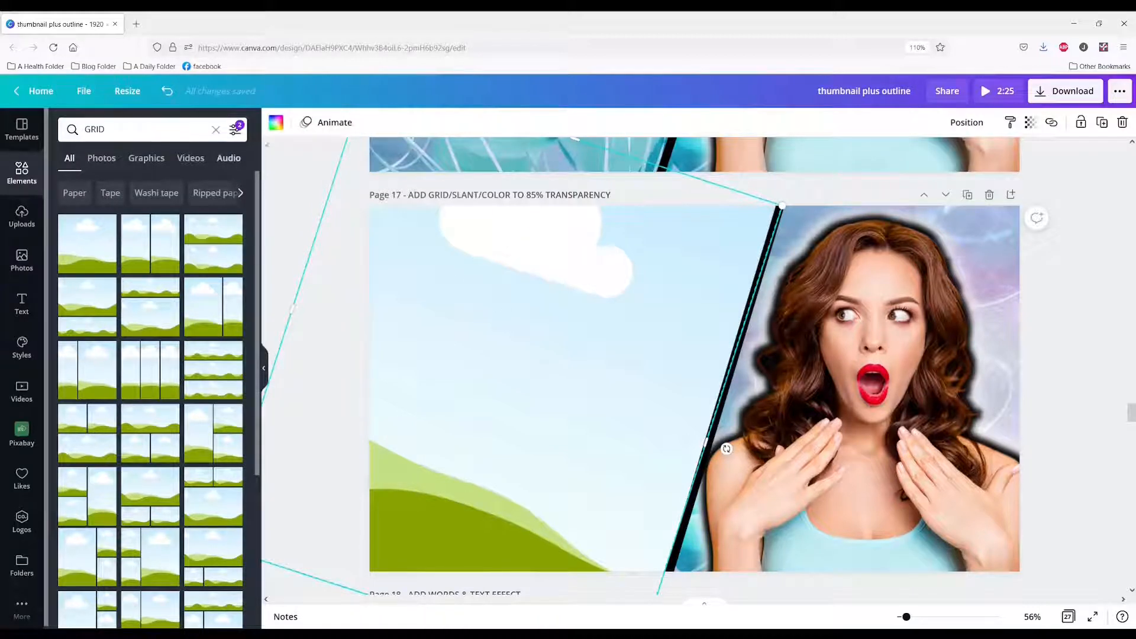
# Try purple and red fills on the slanted grid and settle on the light aqua document color.
pyautogui.click(276, 125)
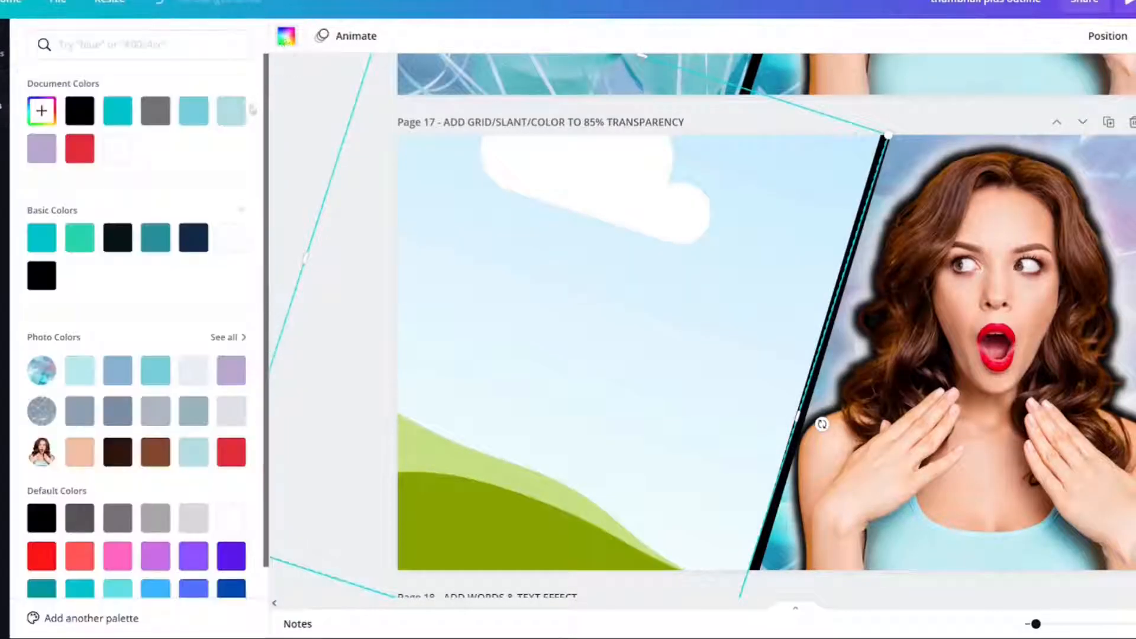
pyautogui.click(231, 111)
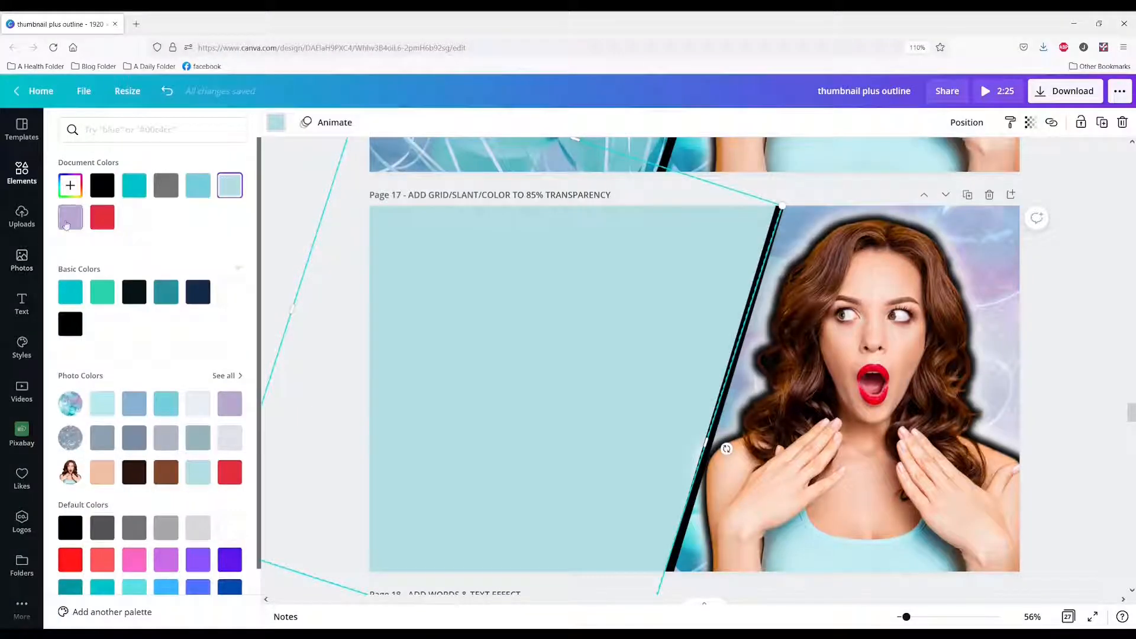
pyautogui.click(70, 218)
pyautogui.click(104, 219)
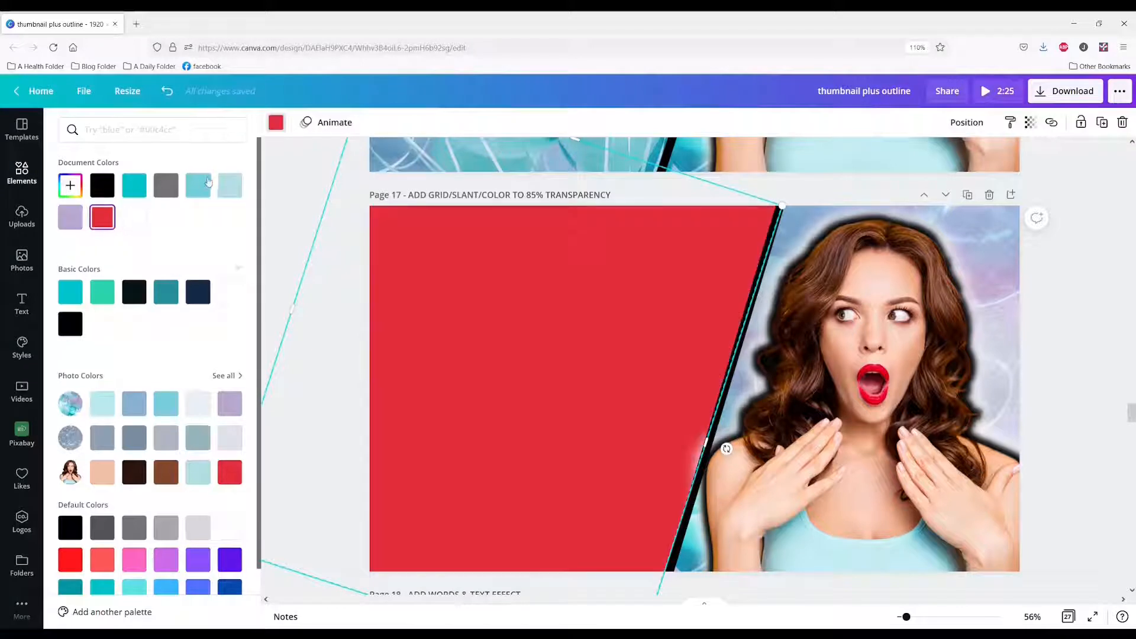
pyautogui.click(228, 189)
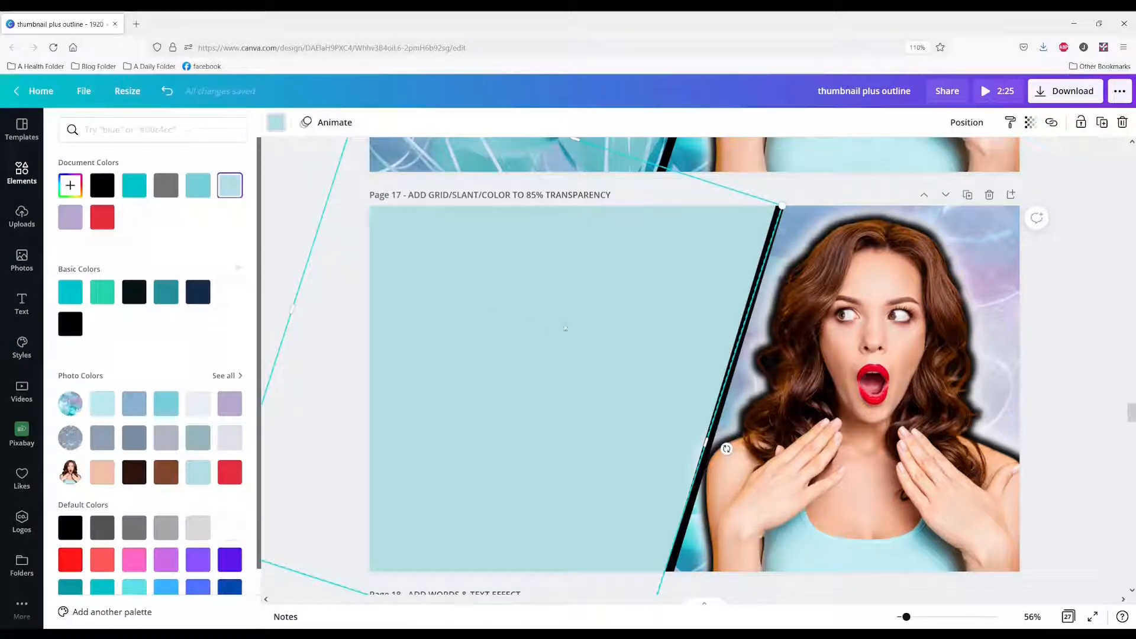
# Set the transparency of the light aqua grid on page 17 to 85.
pyautogui.click(1031, 122)
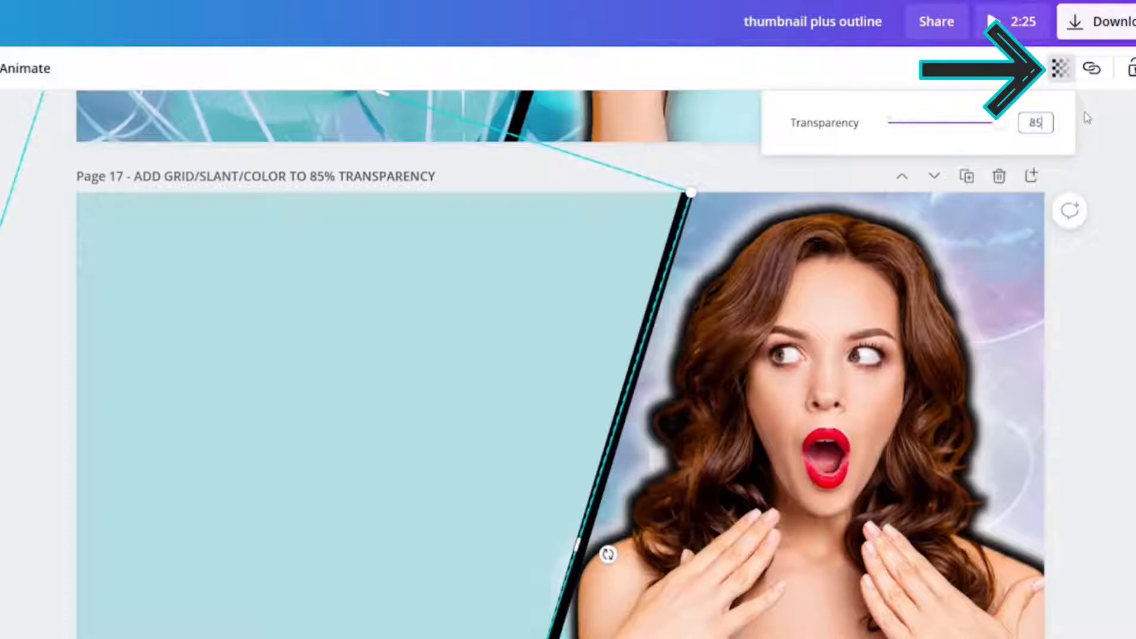
pyautogui.press('Return')
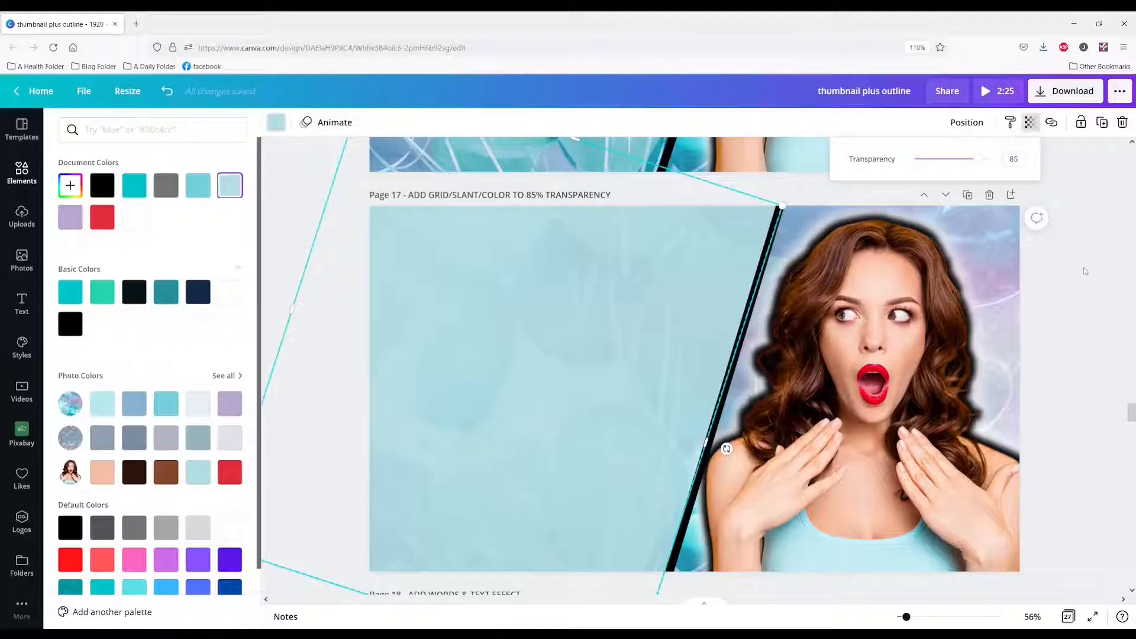
pyautogui.click(1085, 268)
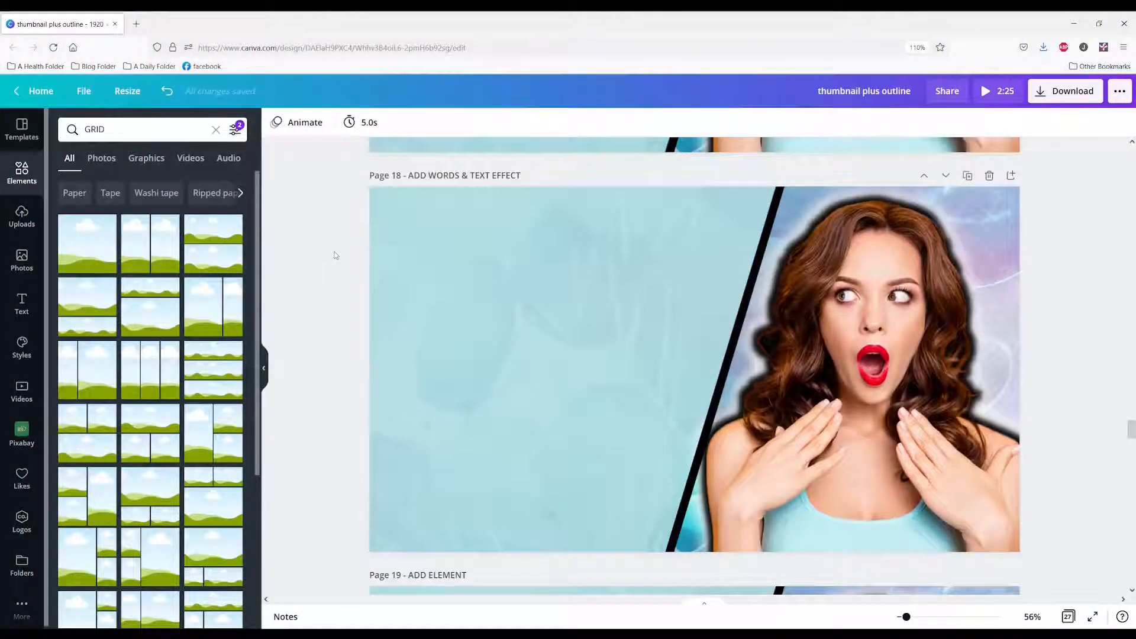
# Add a text box reading "15" in the Luckiest Guy font to the aqua area of page 18.
pyautogui.press('t')
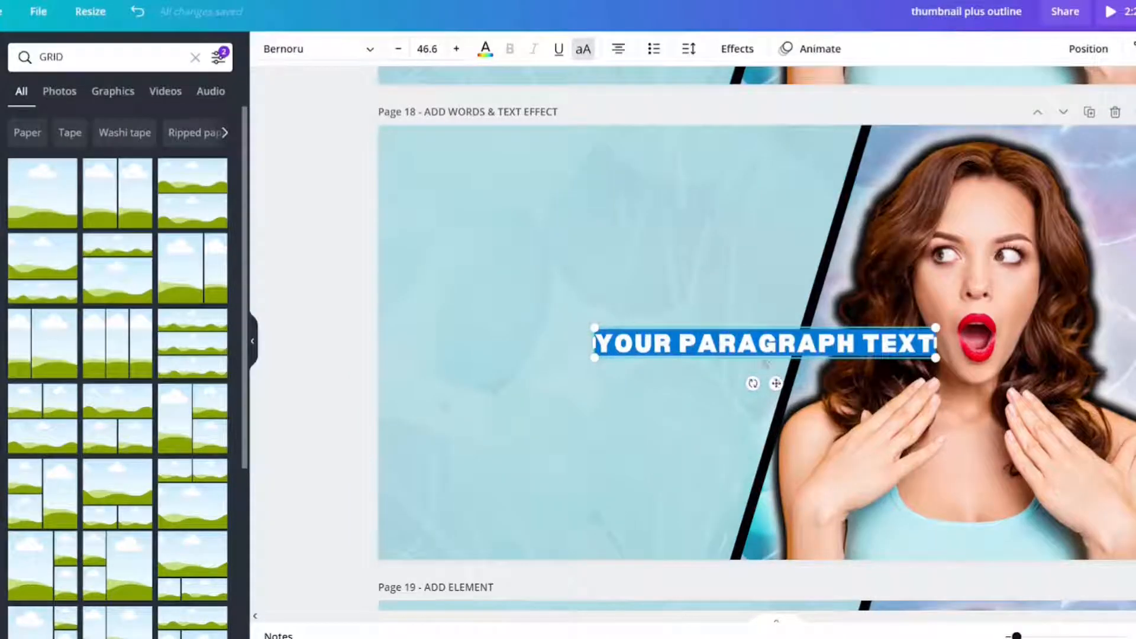
pyautogui.moveTo(767, 364); pyautogui.dragTo(601, 279)
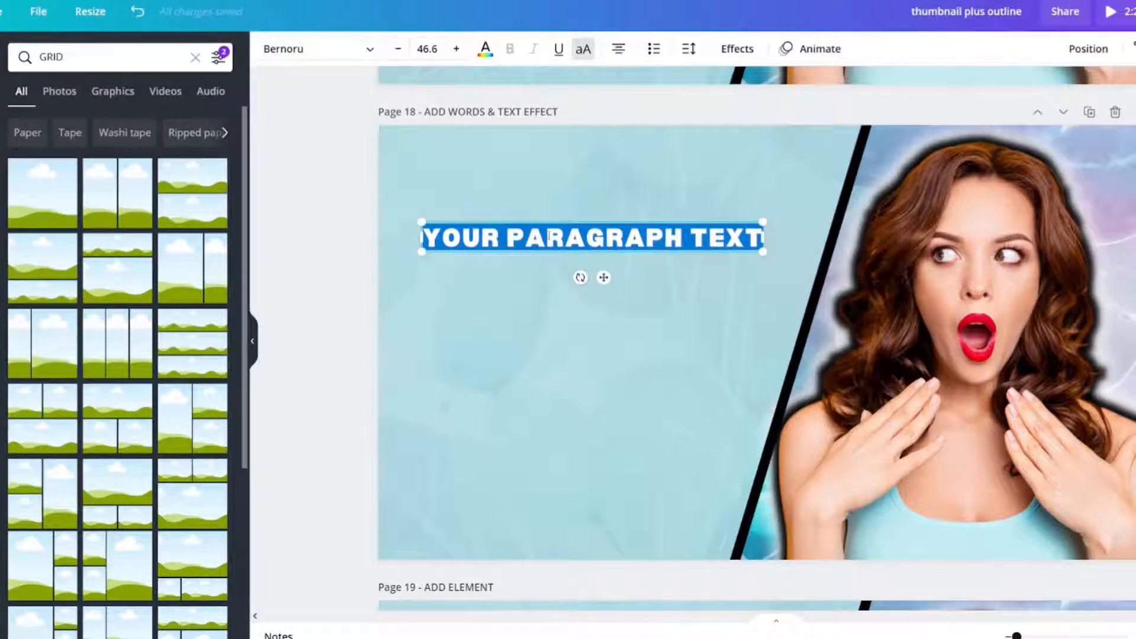
pyautogui.click(370, 49)
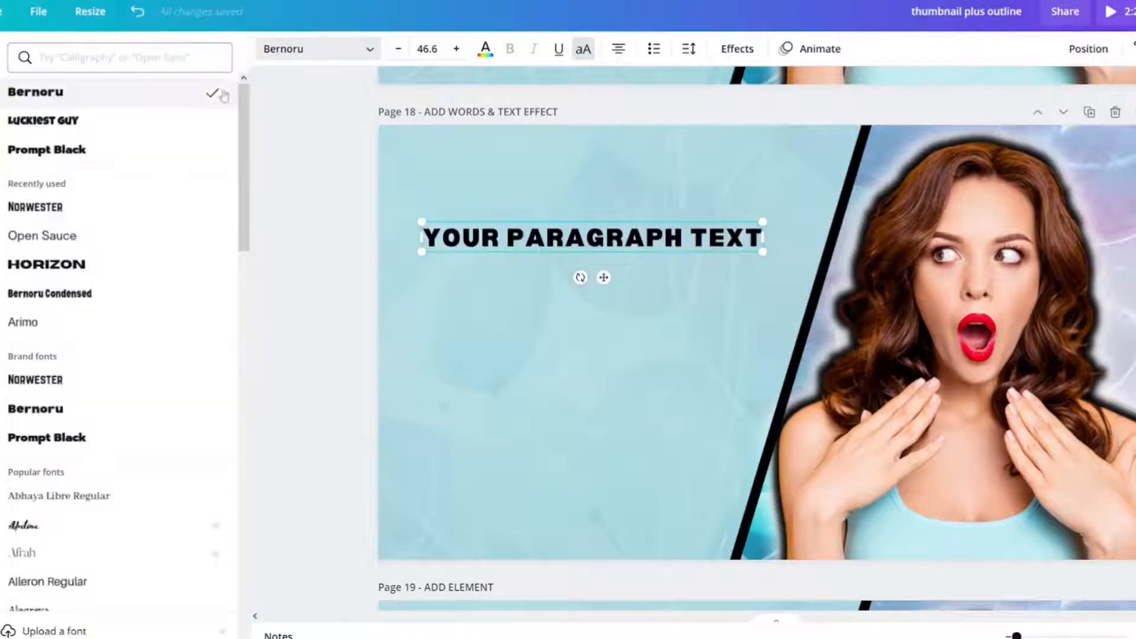
pyautogui.click(62, 120)
pyautogui.doubleClick(568, 234)
pyautogui.tripleClick(568, 235)
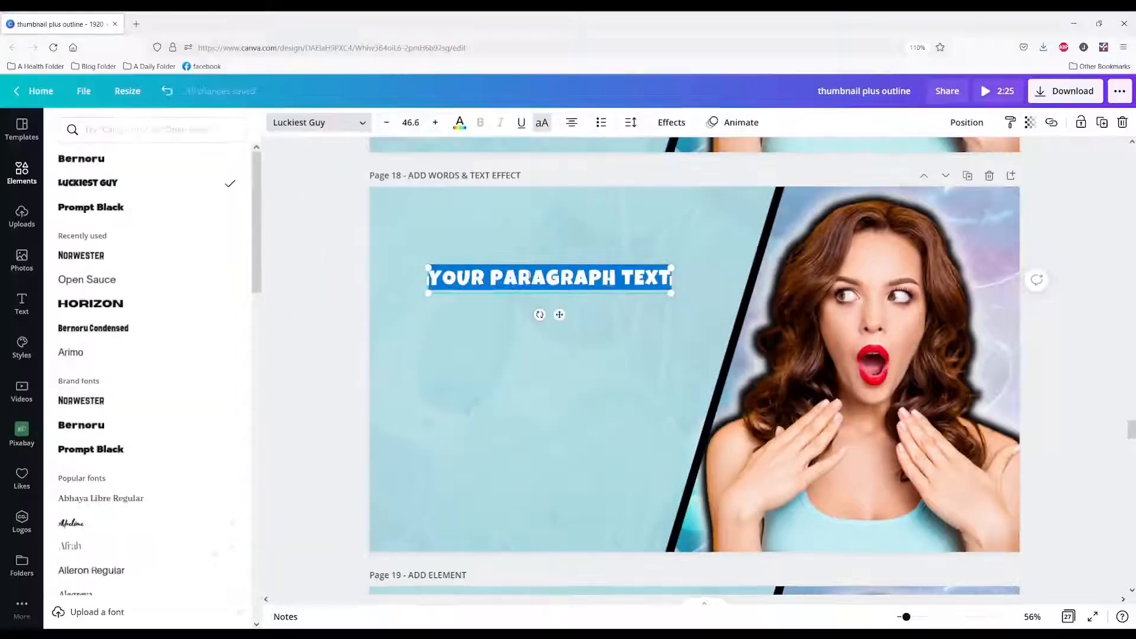
pyautogui.write('15')
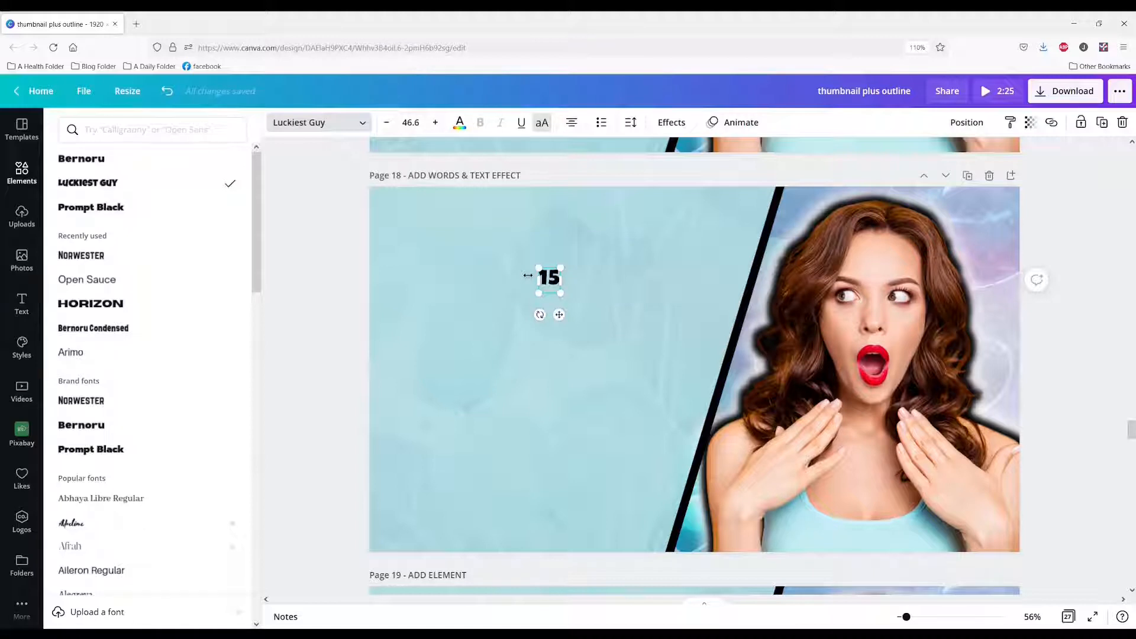
# Enlarge the "15" text to font size 173 and move it to the upper-left part of the page 18 design.
pyautogui.moveTo(562, 291); pyautogui.dragTo(657, 355)
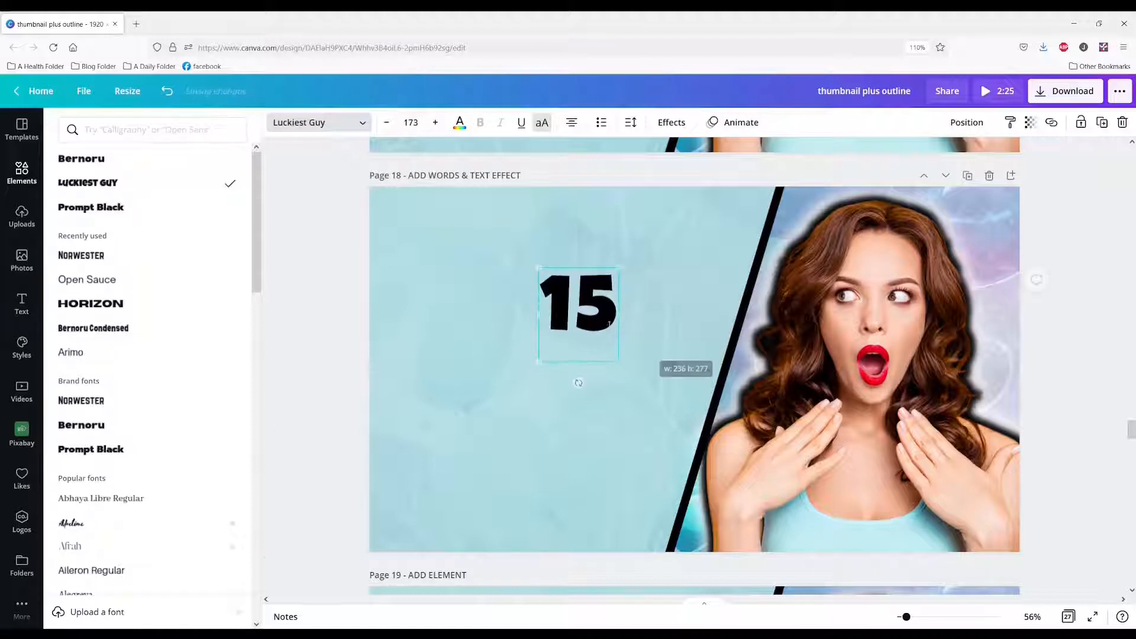
pyautogui.moveTo(620, 314); pyautogui.dragTo(589, 318)
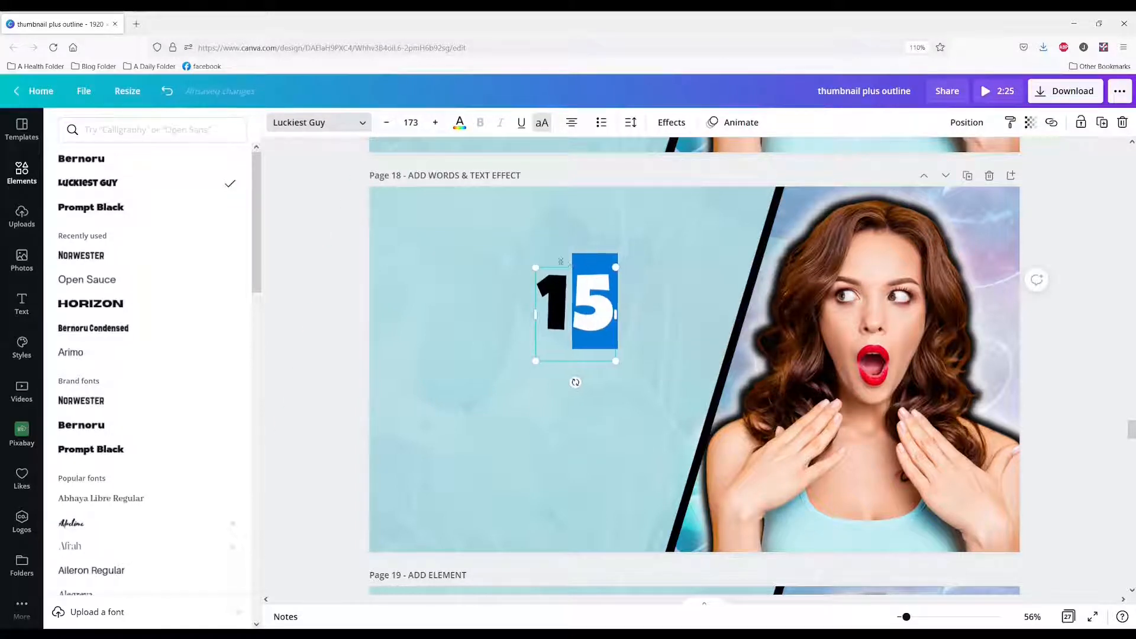
pyautogui.moveTo(581, 266); pyautogui.dragTo(440, 221)
pyautogui.click(531, 272)
# Add a two-line text "PARTY IDEAS" in Bernoru below the "15" and enlarge it to font size 186.
pyautogui.write('t')
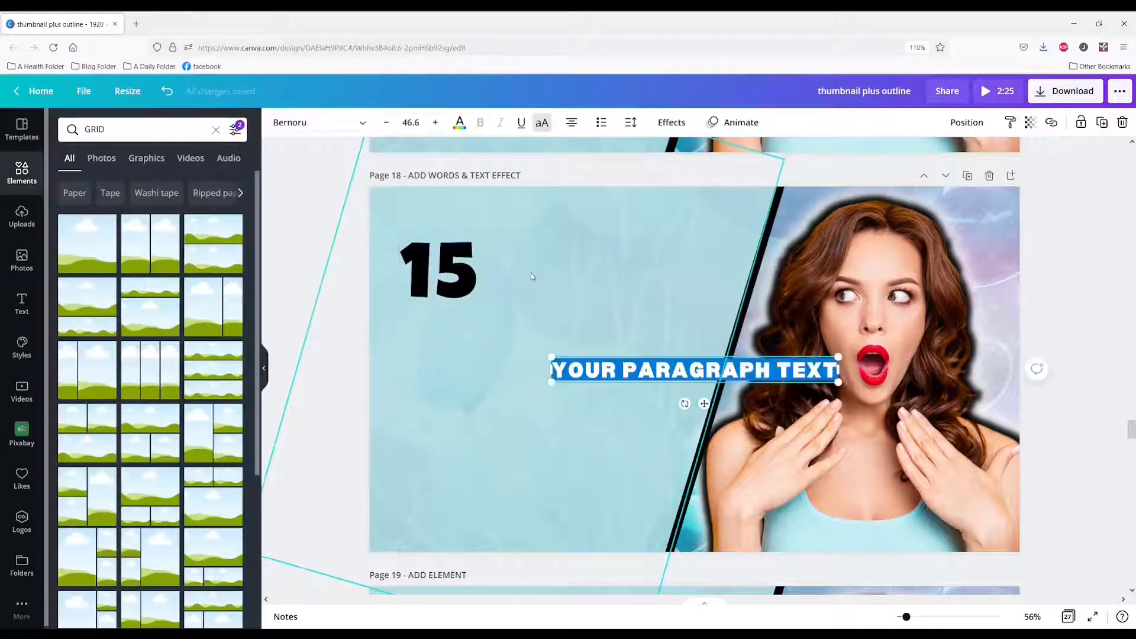
pyautogui.write('PARTY IDEAS')
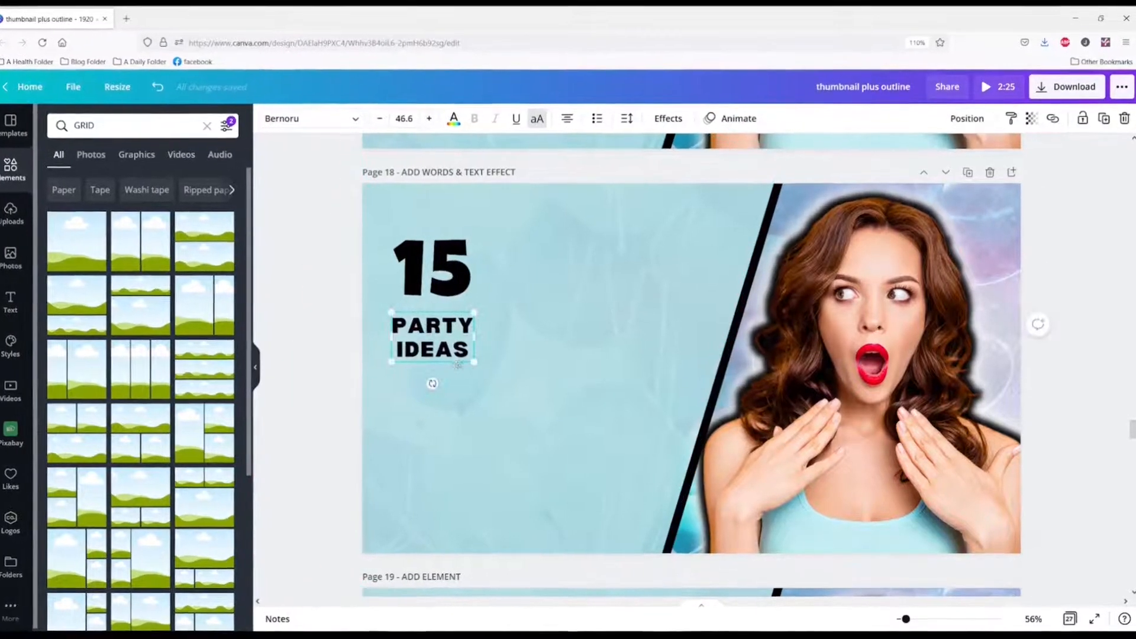
pyautogui.moveTo(477, 361); pyautogui.dragTo(713, 533)
pyautogui.click(539, 345)
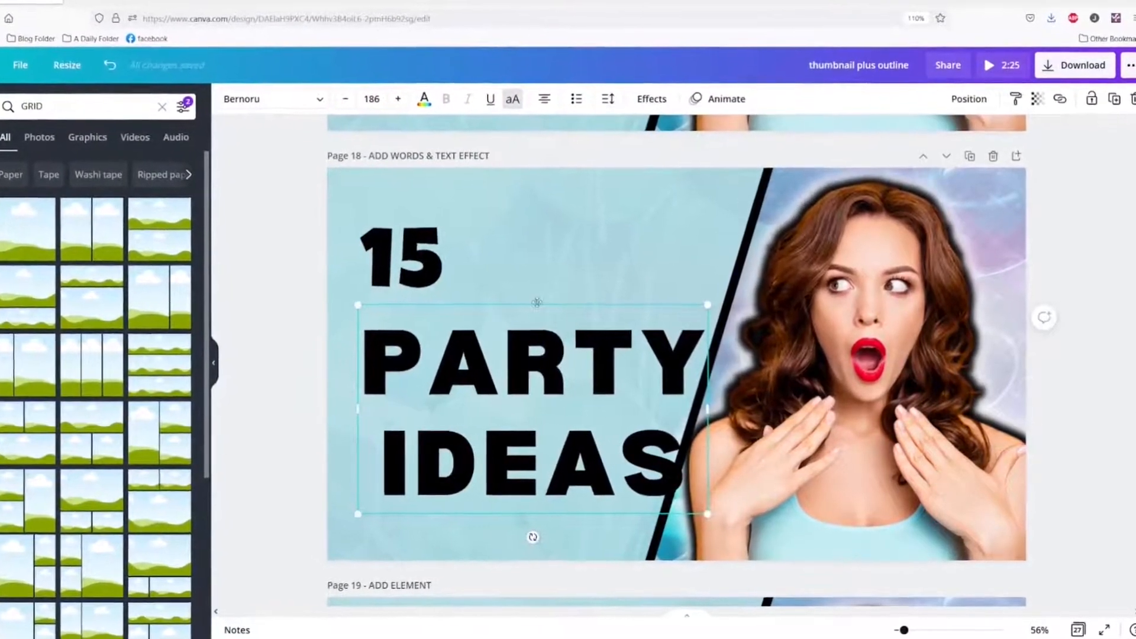
# Cycle through the alignments of the "PARTY IDEAS" text and leave it left-aligned.
pyautogui.click(510, 285)
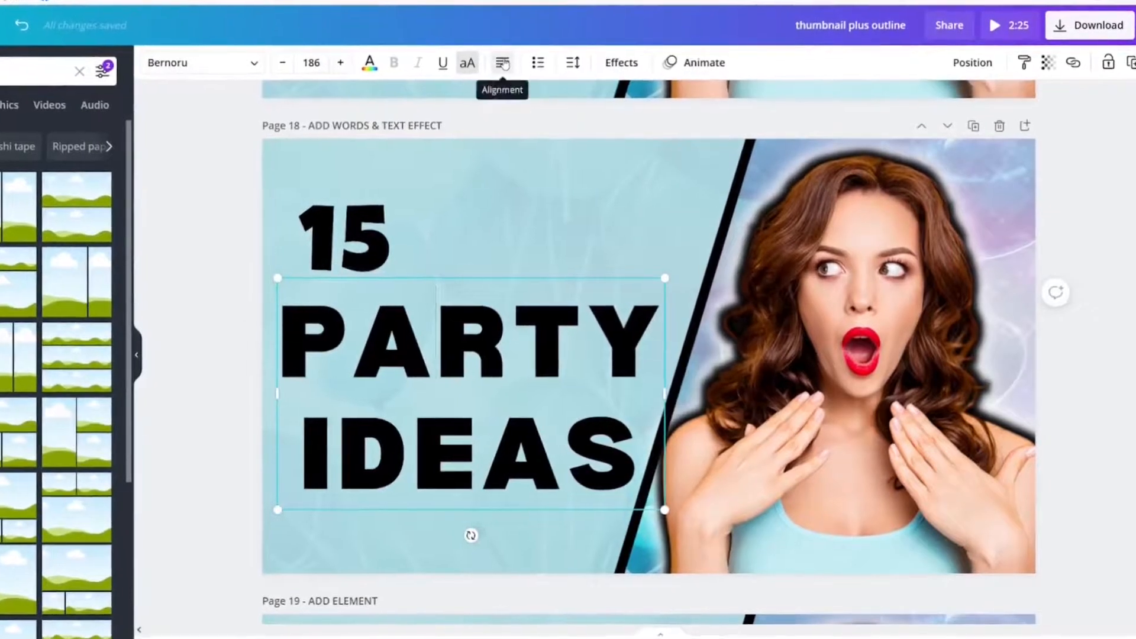
pyautogui.click(502, 65)
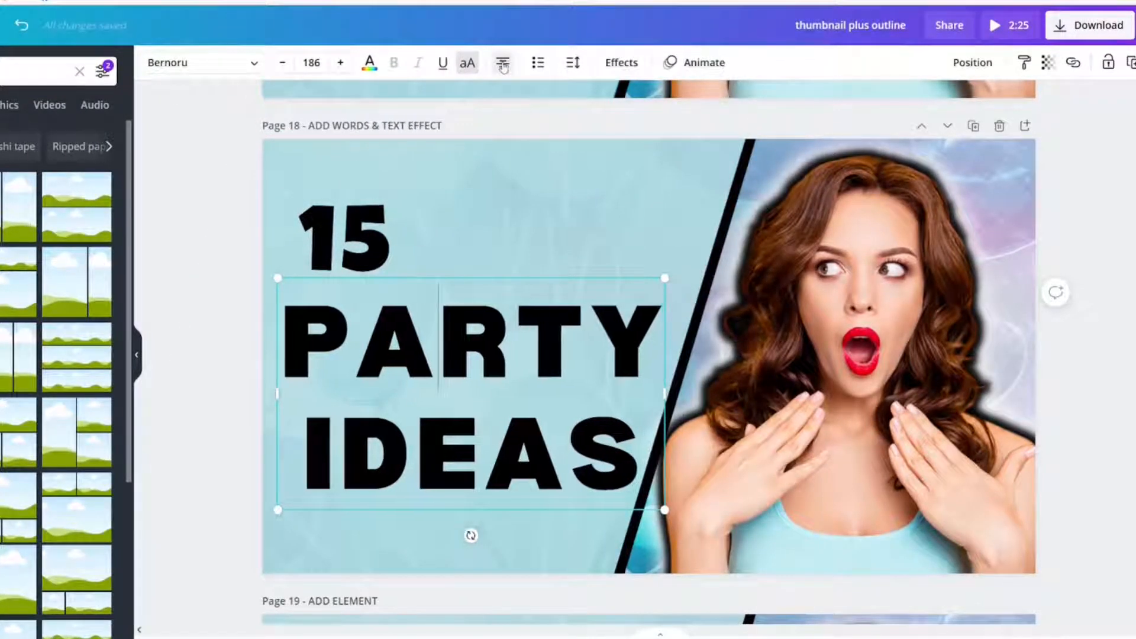
pyautogui.click(503, 66)
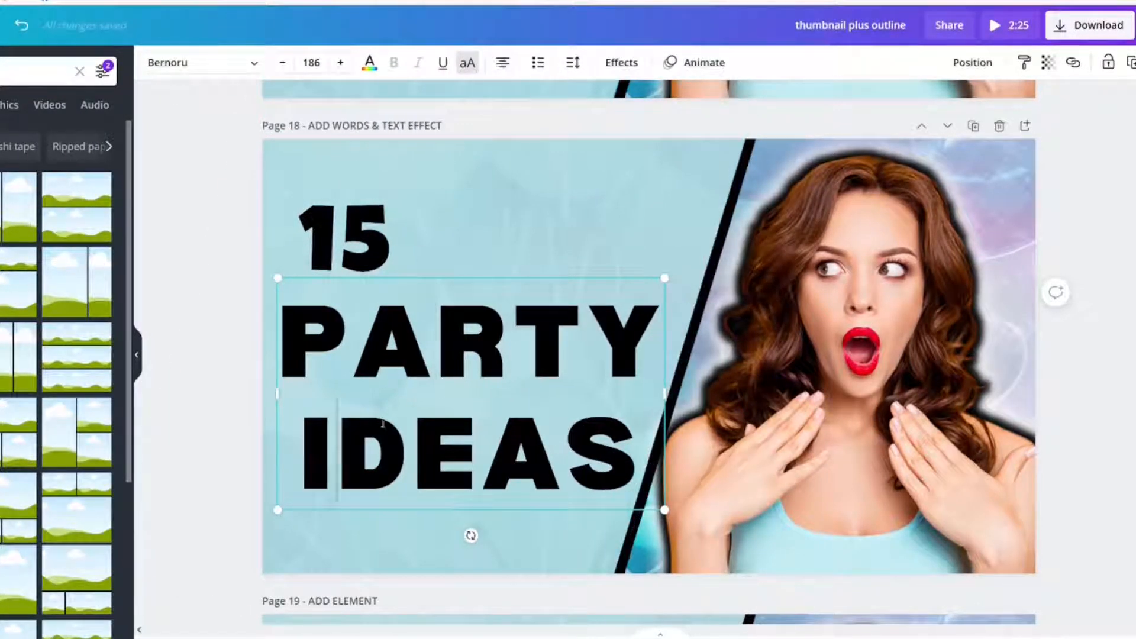
pyautogui.click(503, 63)
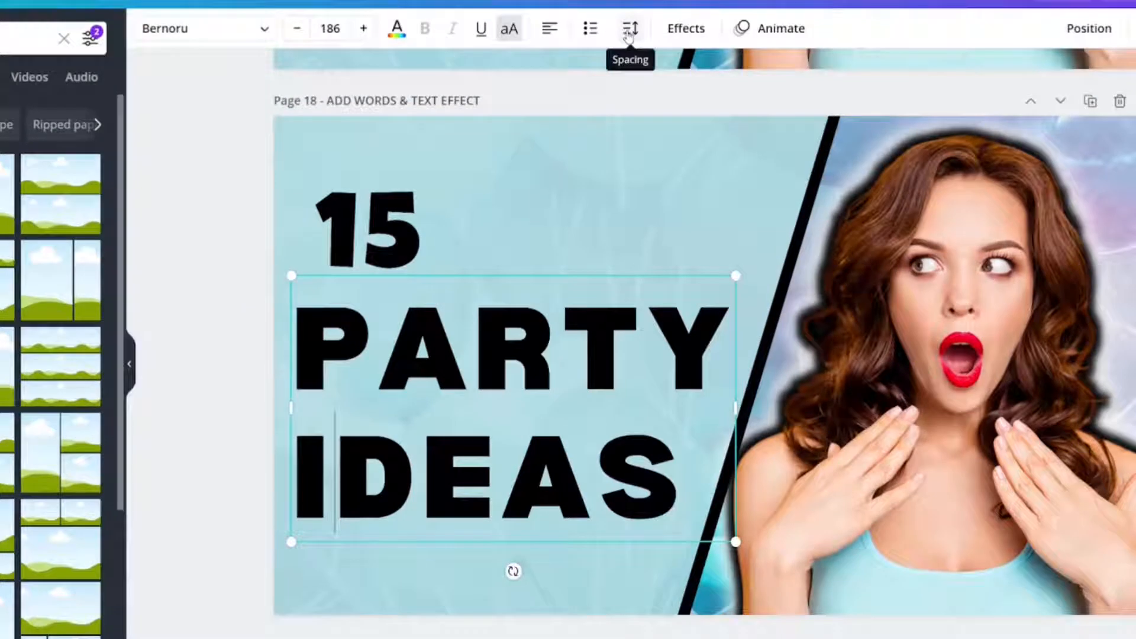
# Tighten the line spacing of the "PARTY IDEAS" text to 0.67.
pyautogui.click(572, 64)
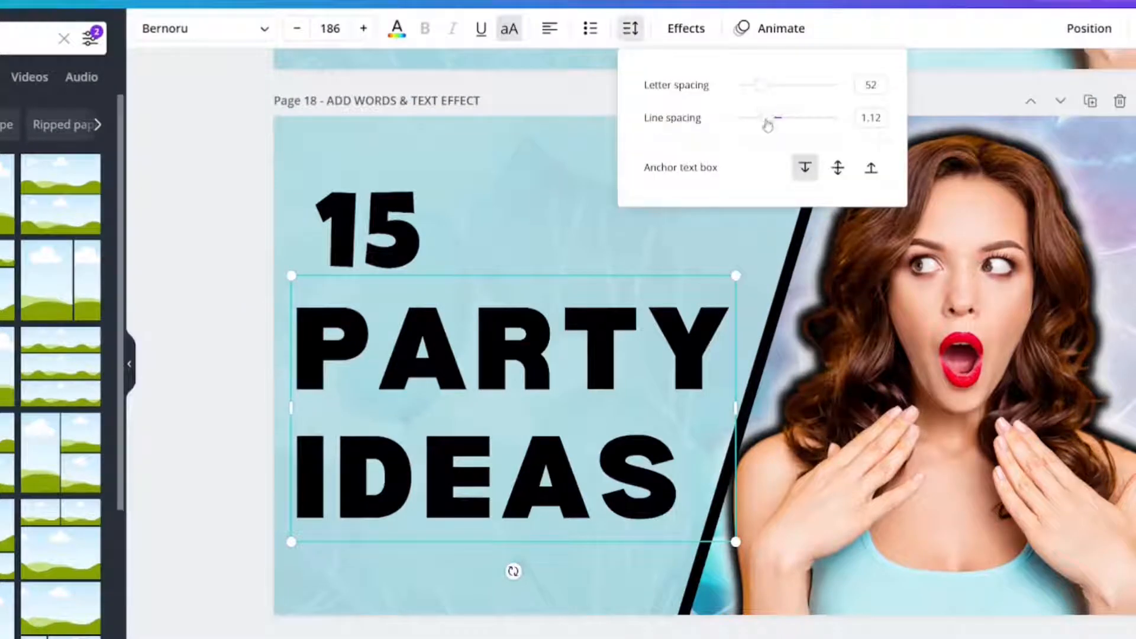
pyautogui.moveTo(768, 125); pyautogui.dragTo(747, 122)
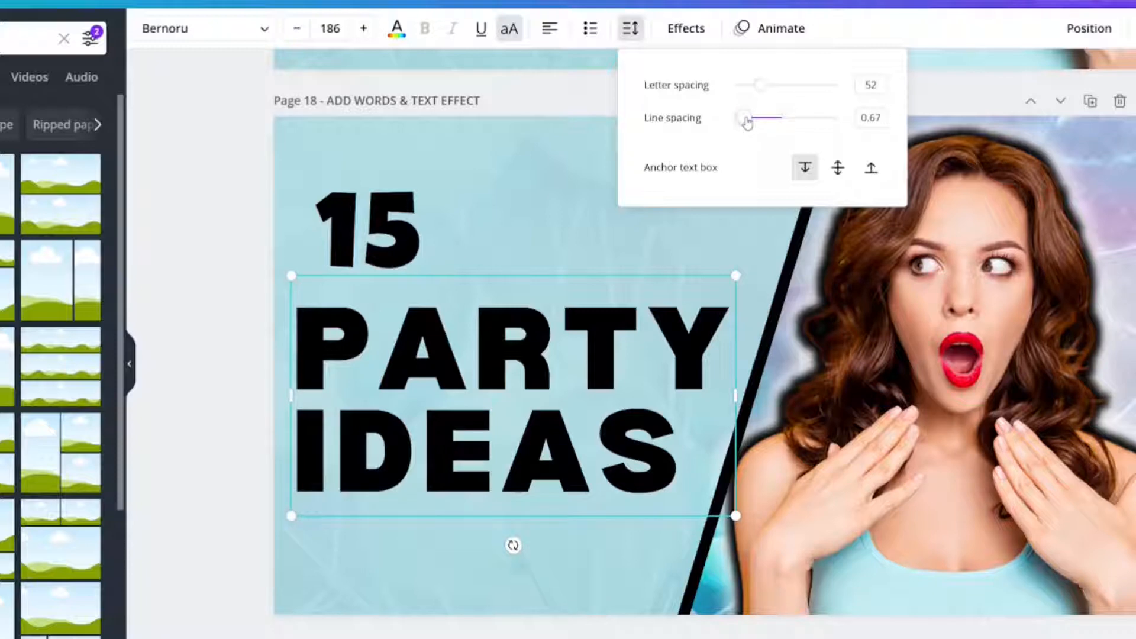
pyautogui.click(376, 230)
pyautogui.click(464, 331)
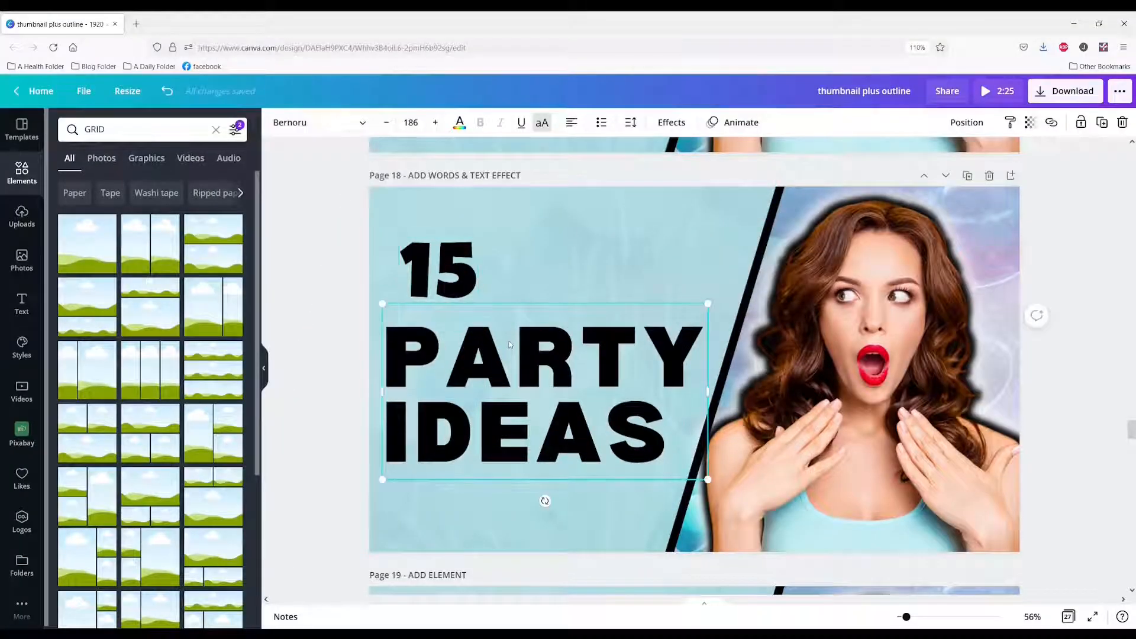
# Align the "15" with the left edge of "PARTY IDEAS" and set "PARTY IDEAS" in Luckiest Guy at font size 234.
pyautogui.moveTo(429, 264); pyautogui.dragTo(402, 258)
pyautogui.click(450, 367)
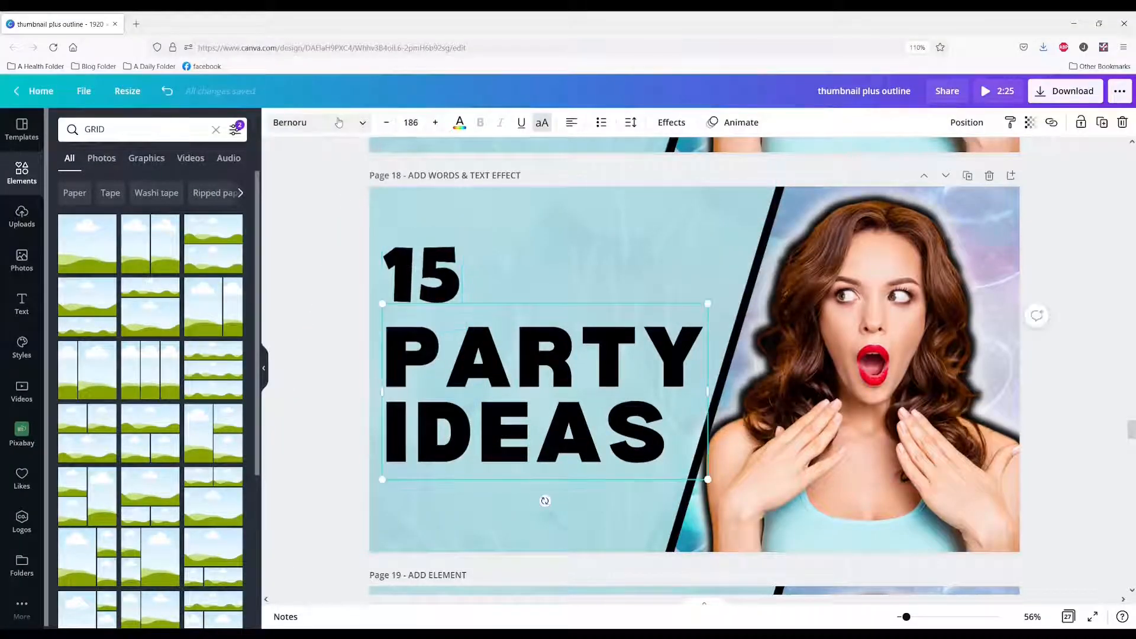
pyautogui.click(358, 124)
pyautogui.click(89, 184)
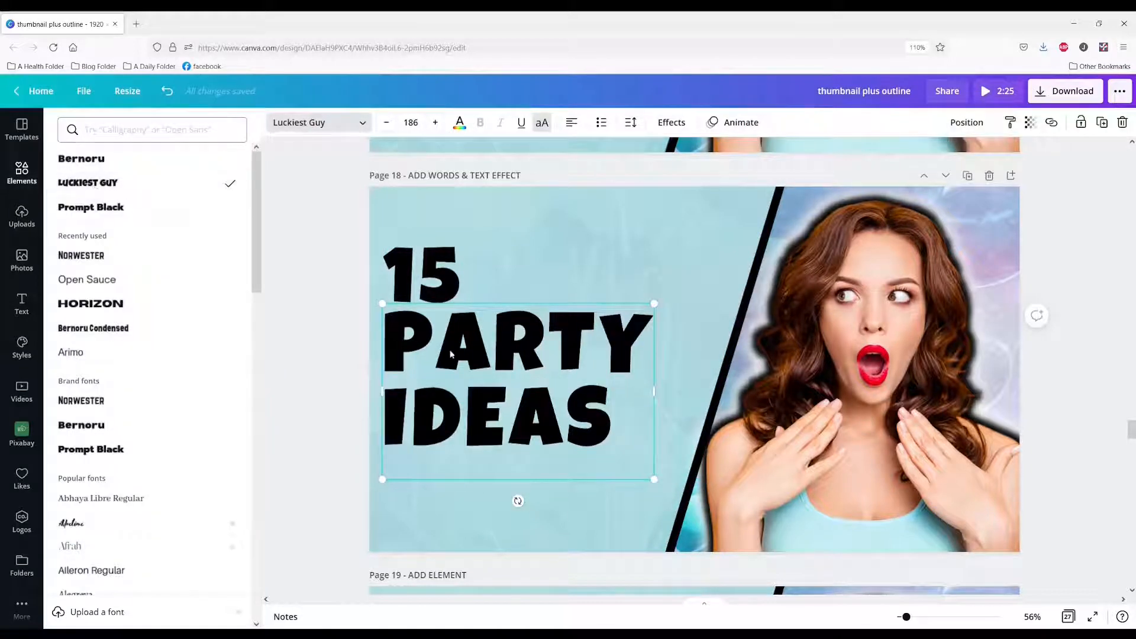
pyautogui.moveTo(652, 479); pyautogui.dragTo(725, 511)
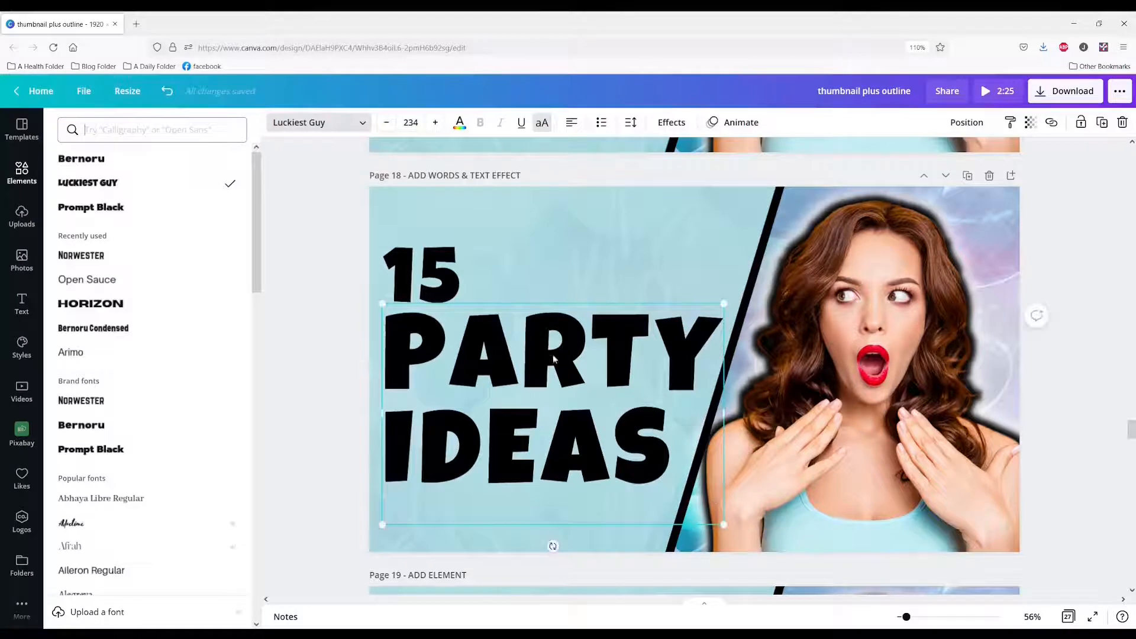
# Recolor the page 18 text white and give "PARTY IDEAS" a black Shadow effect.
pyautogui.click(459, 125)
pyautogui.click(133, 221)
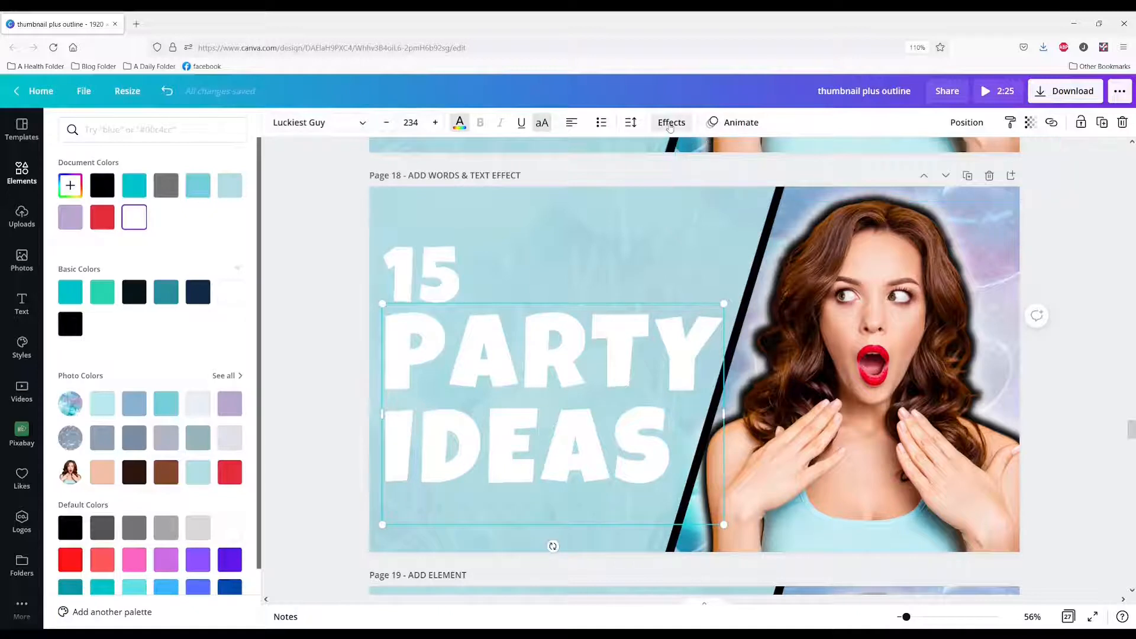
pyautogui.click(671, 123)
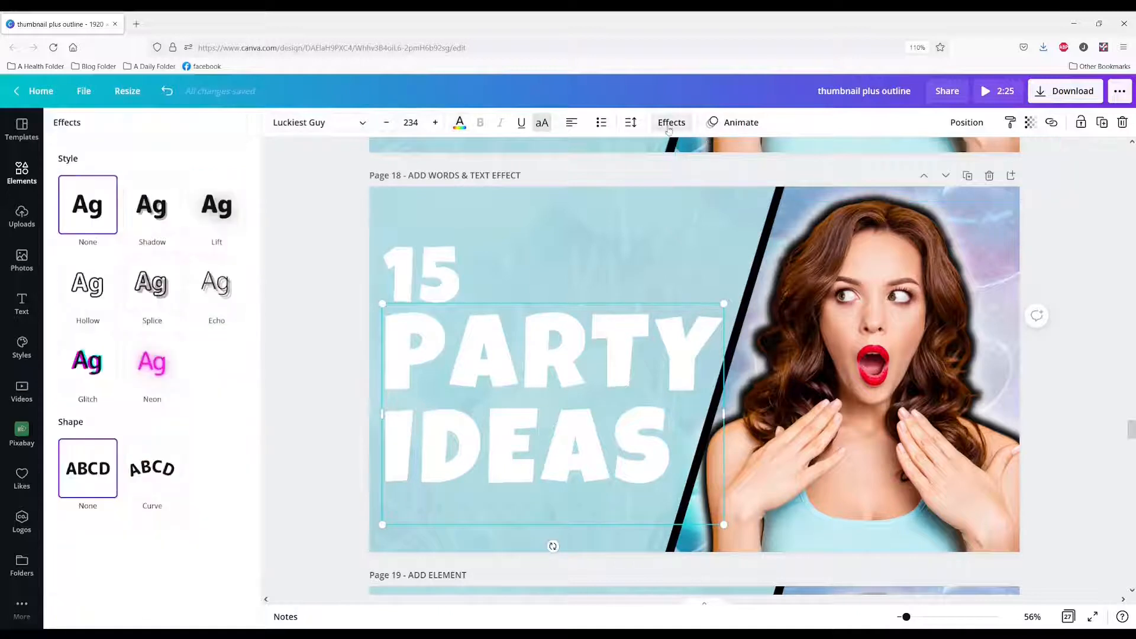
pyautogui.click(141, 221)
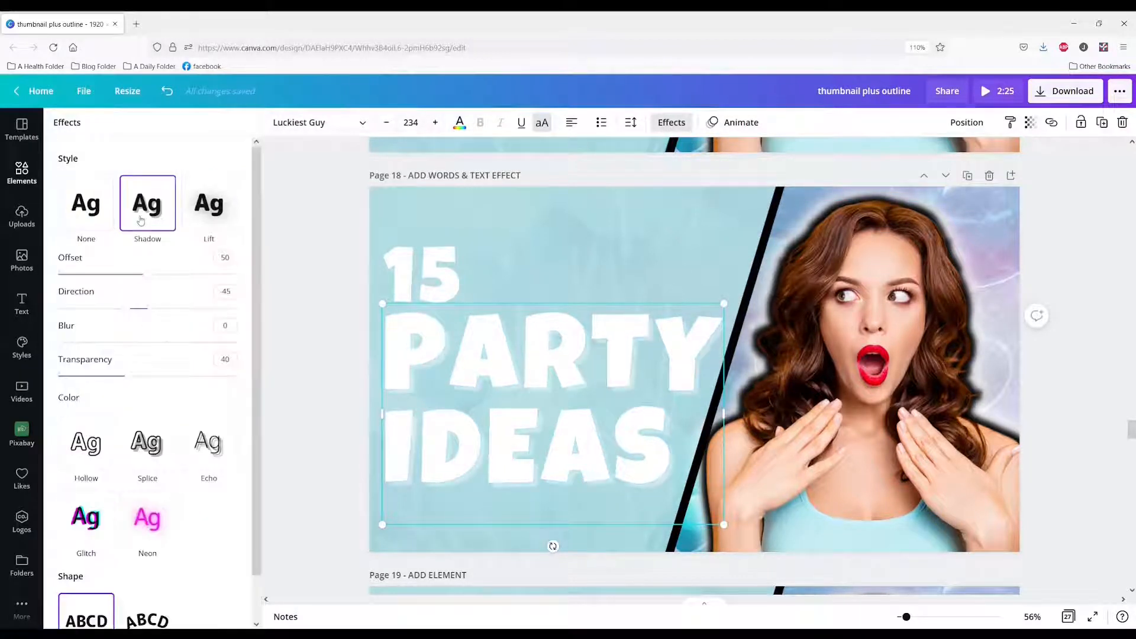
pyautogui.click(228, 398)
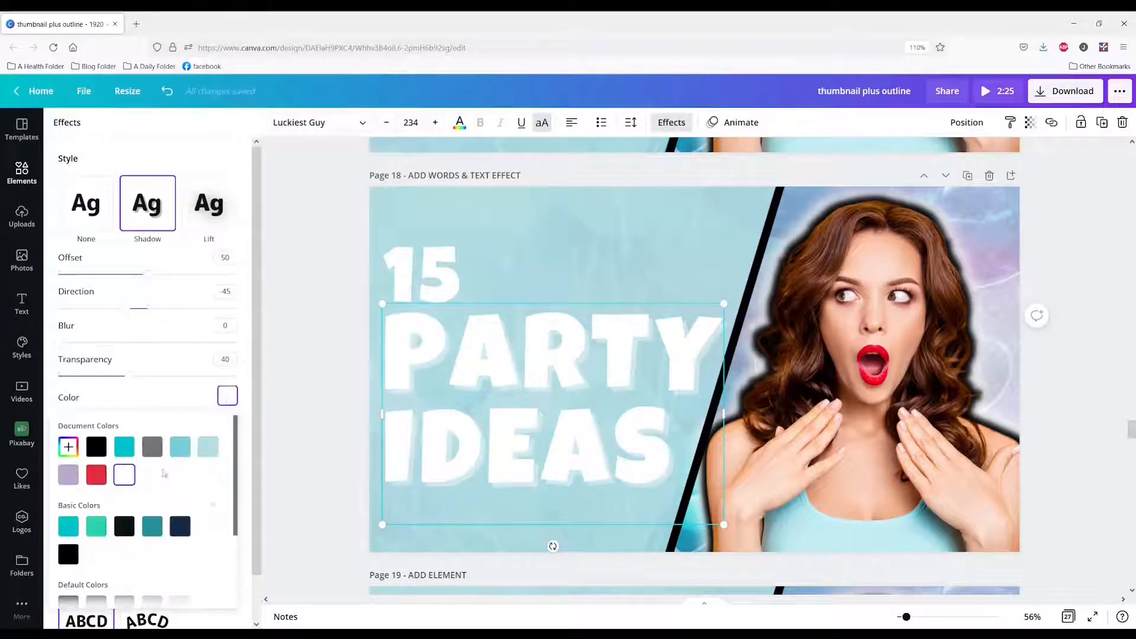
pyautogui.click(97, 447)
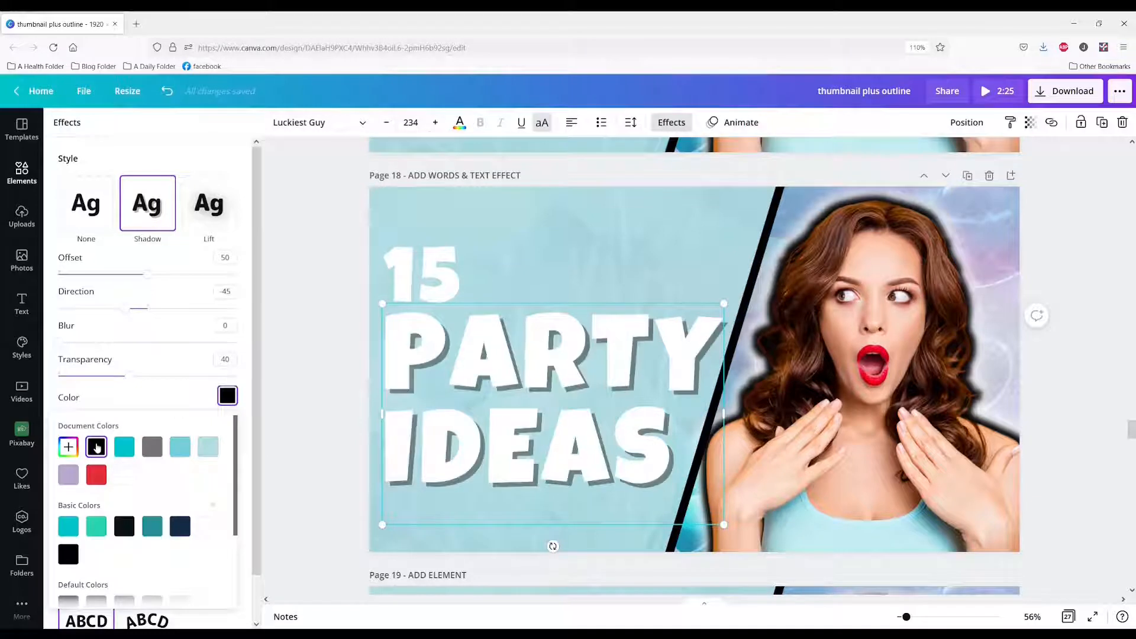
# Give the "15" text a Shadow effect with black as the shadow color.
pyautogui.click(413, 278)
pyautogui.click(151, 207)
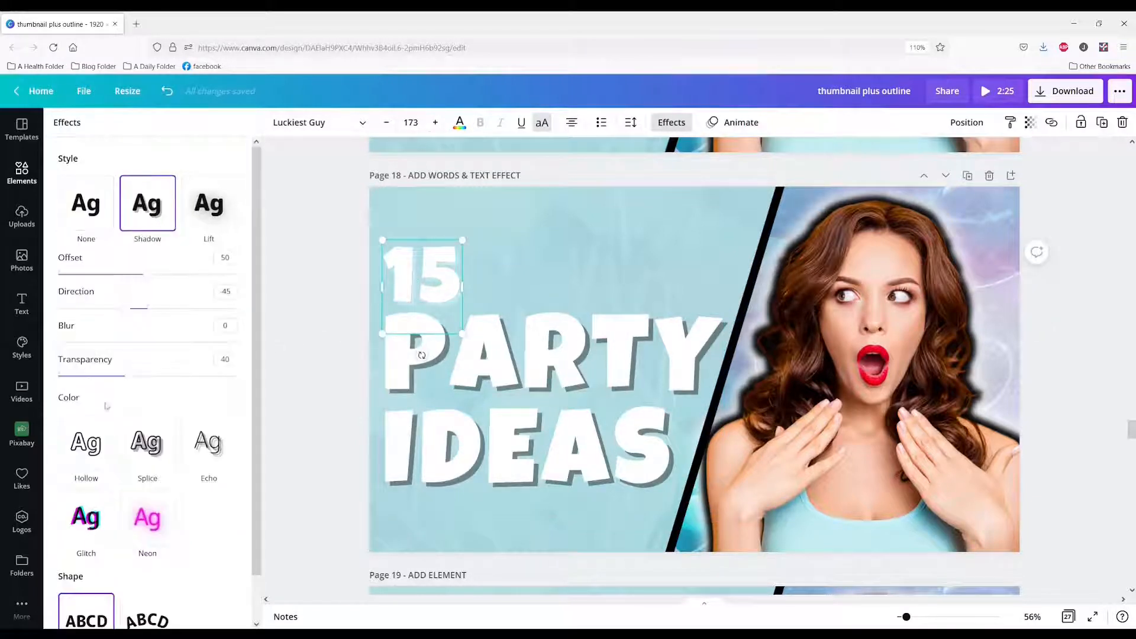
pyautogui.click(231, 392)
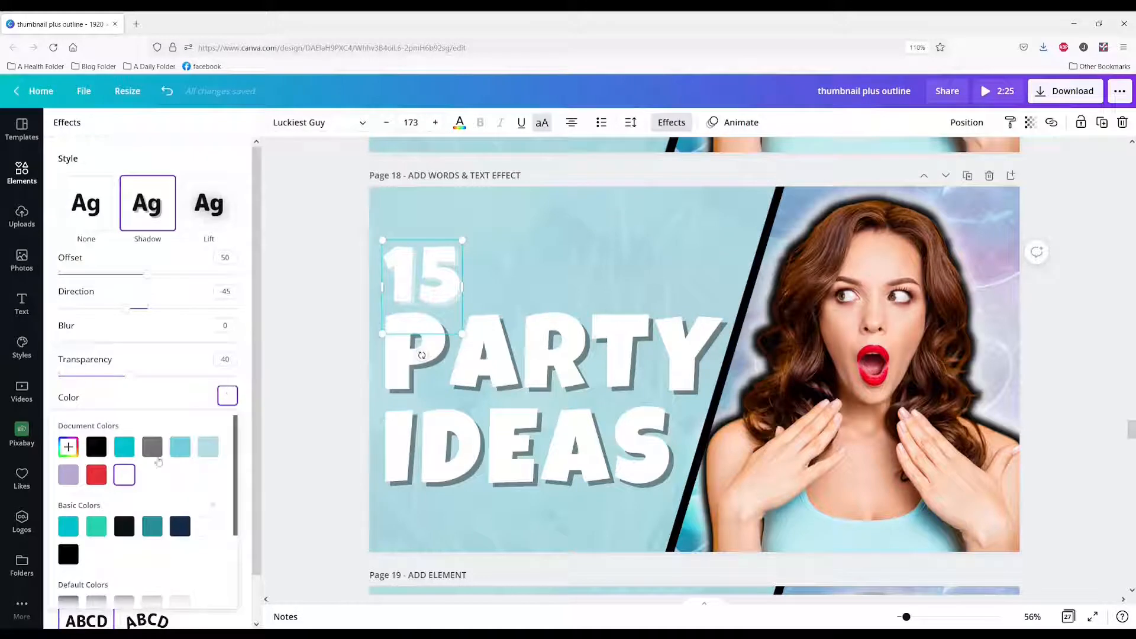
pyautogui.click(91, 450)
# Raise the shadow transparency value to 98 for "PARTY IDEAS" and to 100 for "15".
pyautogui.click(483, 363)
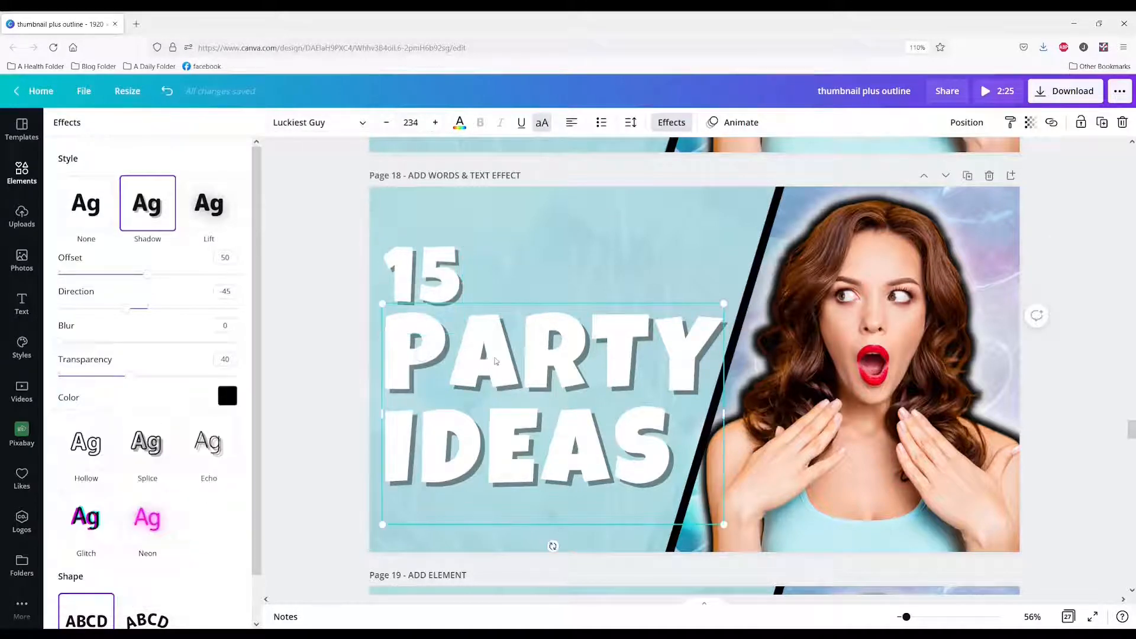
pyautogui.moveTo(131, 378); pyautogui.dragTo(234, 377)
pyautogui.click(396, 271)
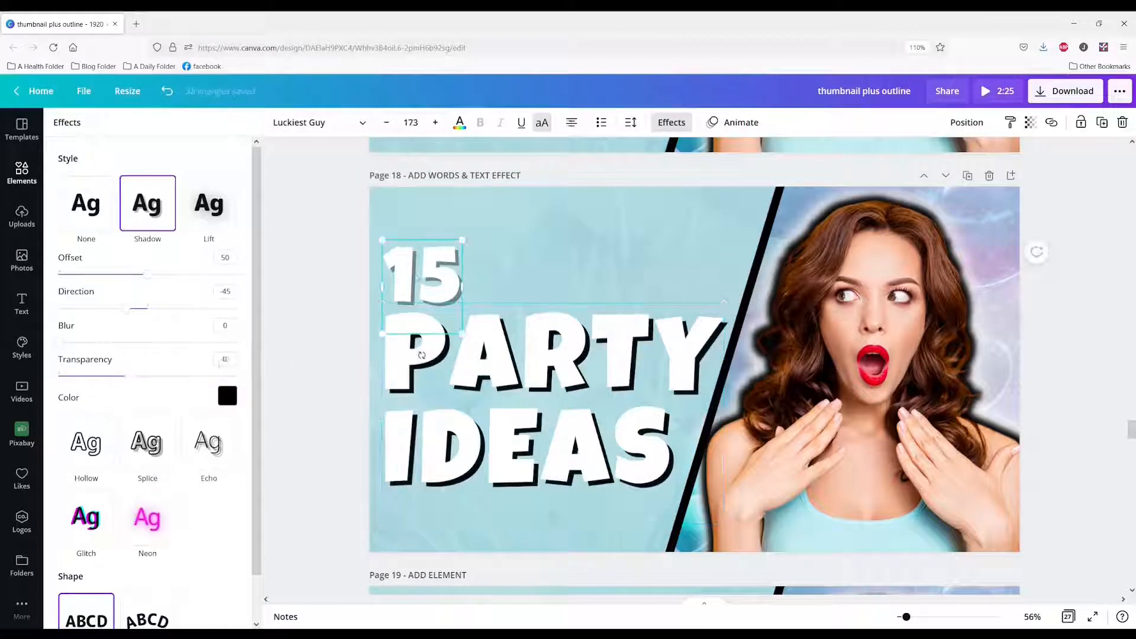
pyautogui.moveTo(132, 381); pyautogui.dragTo(252, 373)
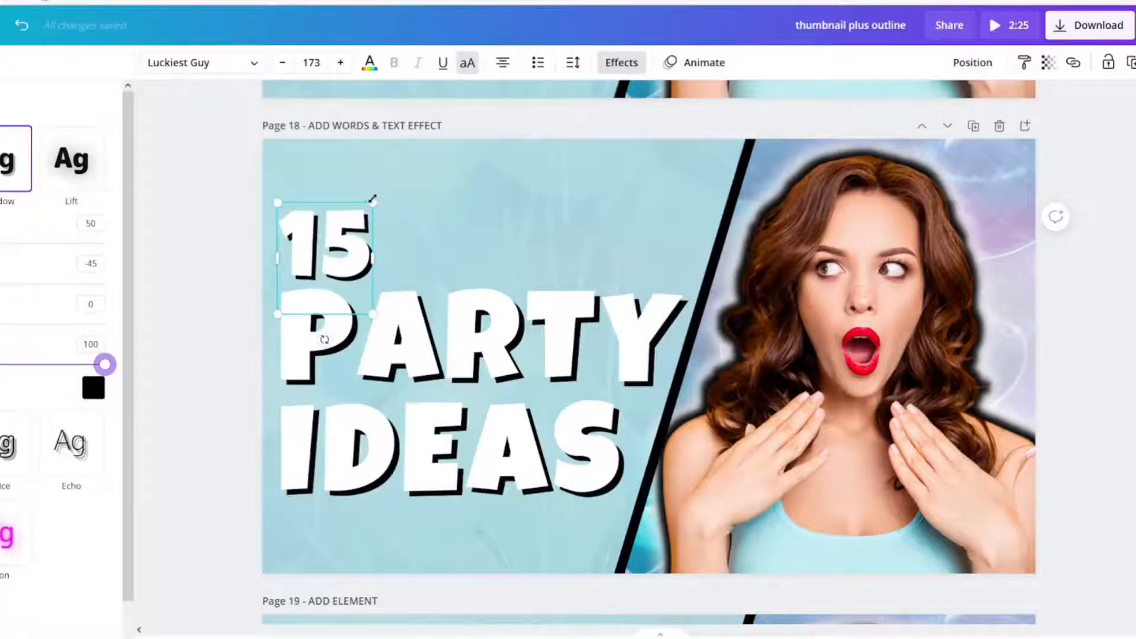
# Enlarge the "15" to font size 242 and adjust the positions of "15" and "PARTY IDEAS" so they stack closely.
pyautogui.moveTo(462, 241); pyautogui.dragTo(513, 211)
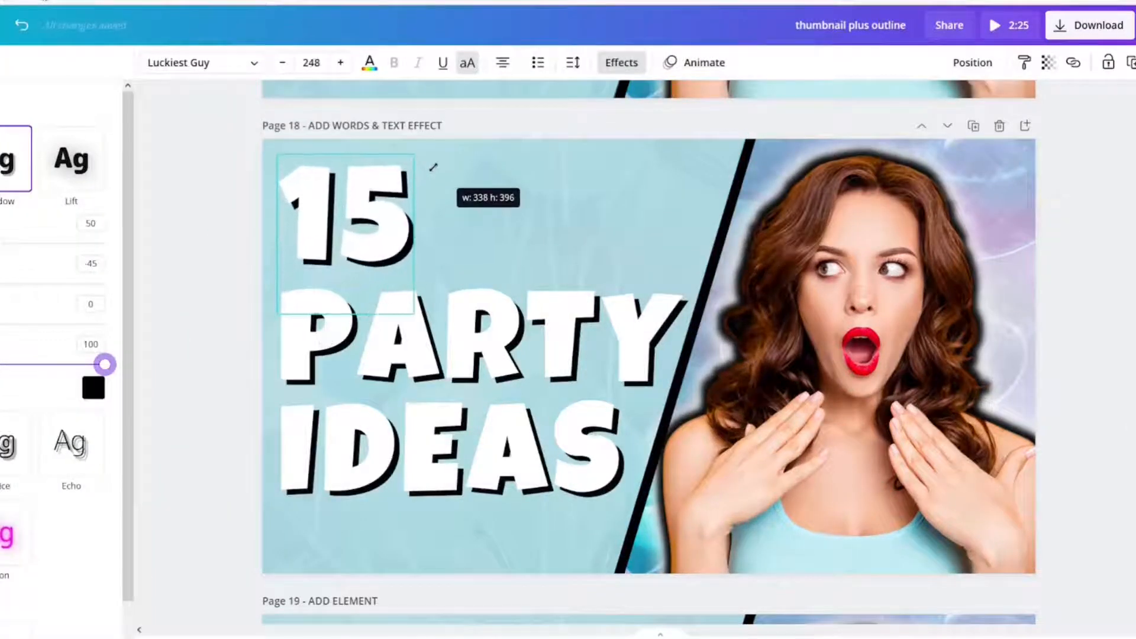
pyautogui.moveTo(433, 167); pyautogui.dragTo(427, 170)
pyautogui.click(443, 363)
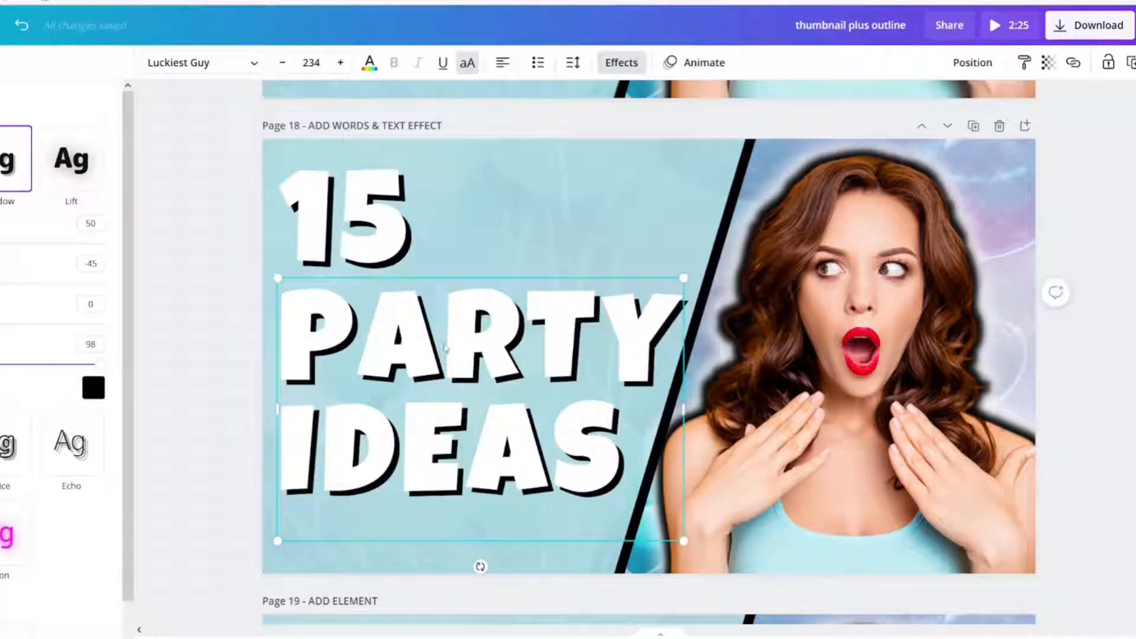
pyautogui.moveTo(445, 347); pyautogui.dragTo(445, 336)
pyautogui.click(332, 228)
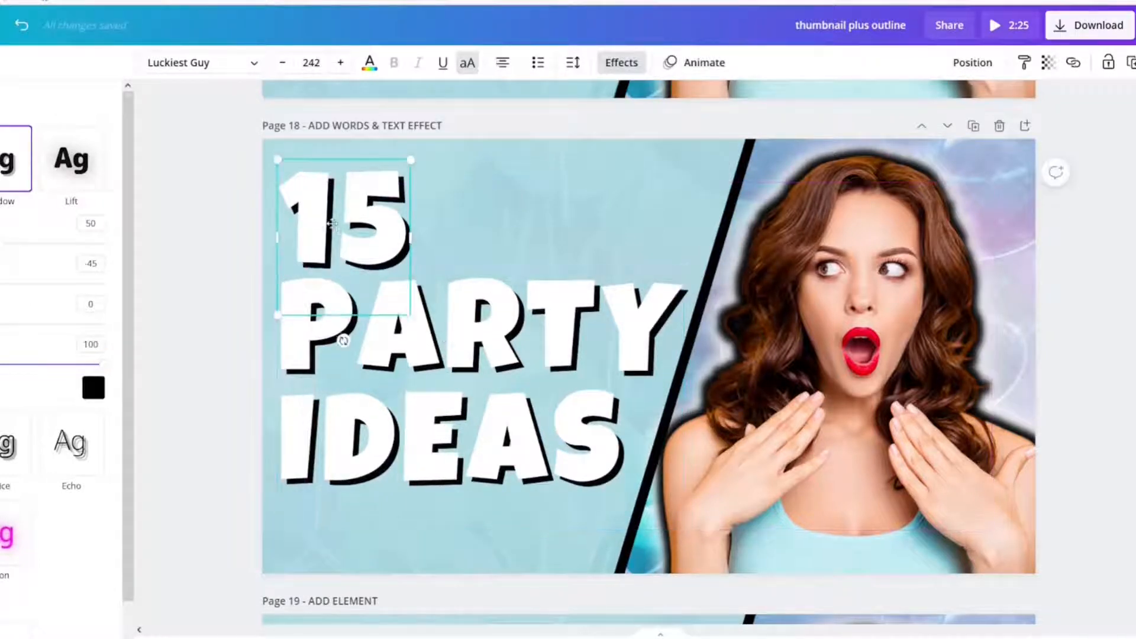
pyautogui.moveTo(334, 229); pyautogui.dragTo(328, 232)
pyautogui.moveTo(398, 321); pyautogui.dragTo(426, 333)
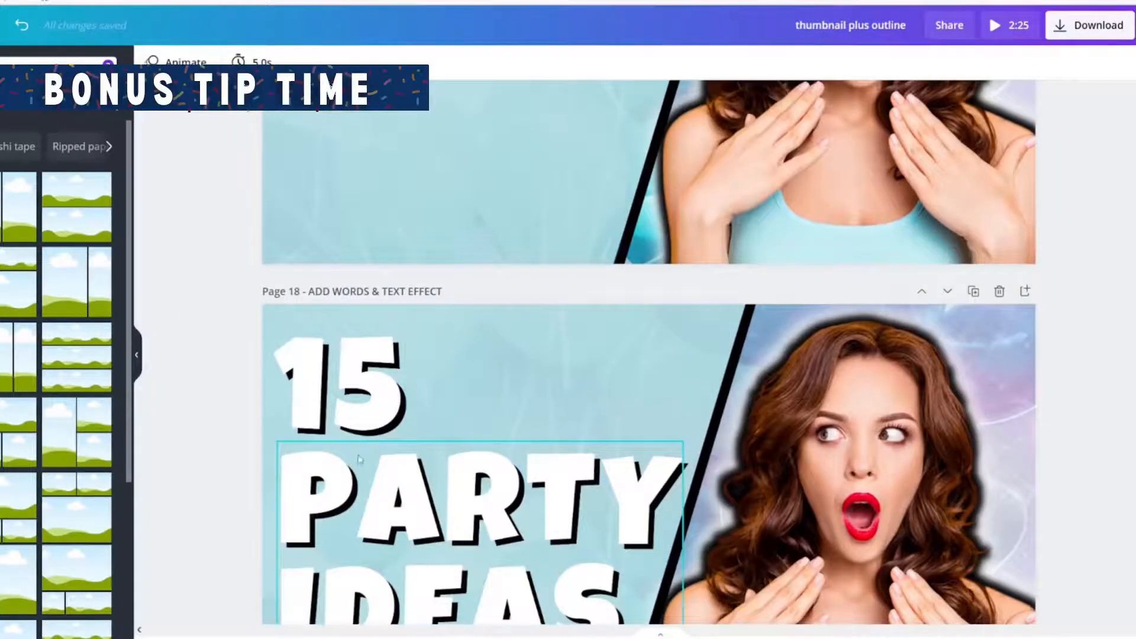
pyautogui.scroll(-4, 448, 260)
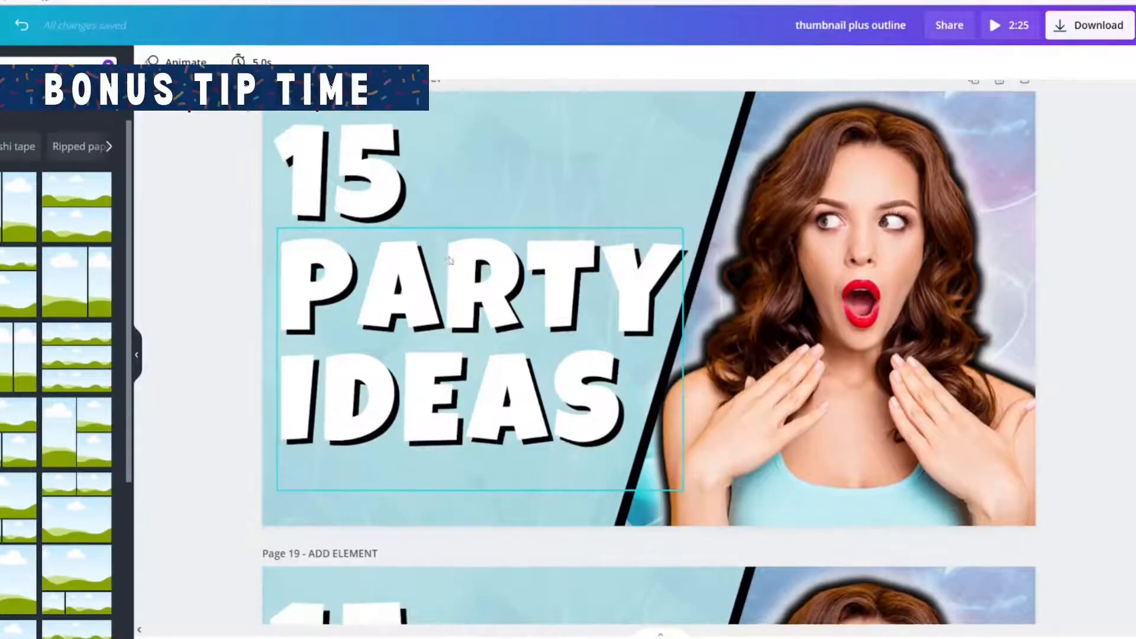
pyautogui.click(415, 282)
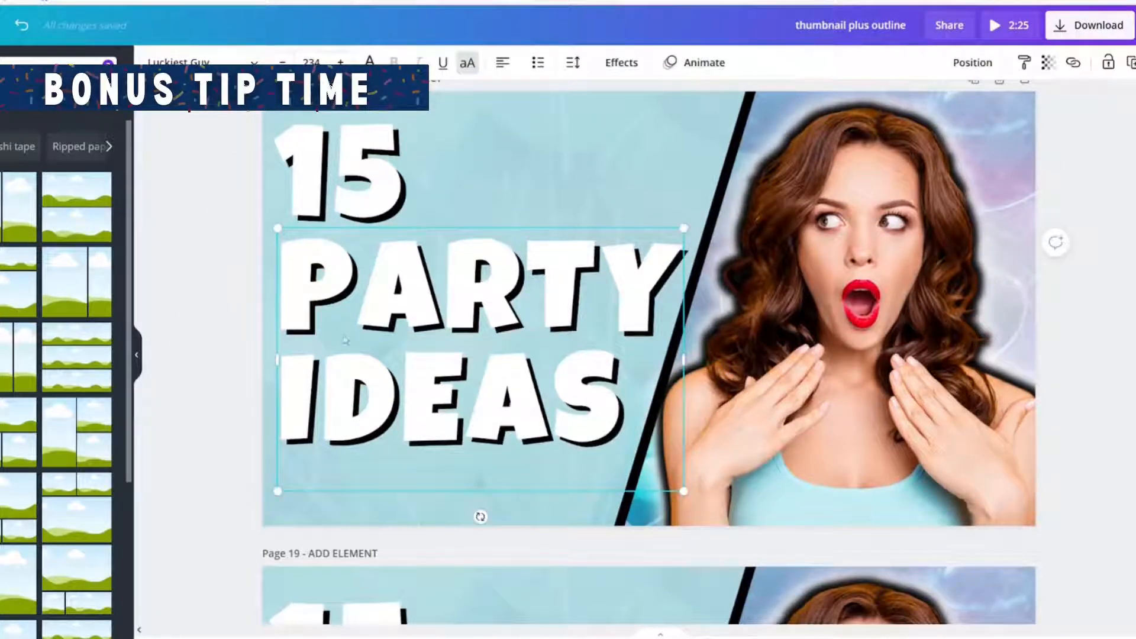
pyautogui.scroll(-1, 337, 210)
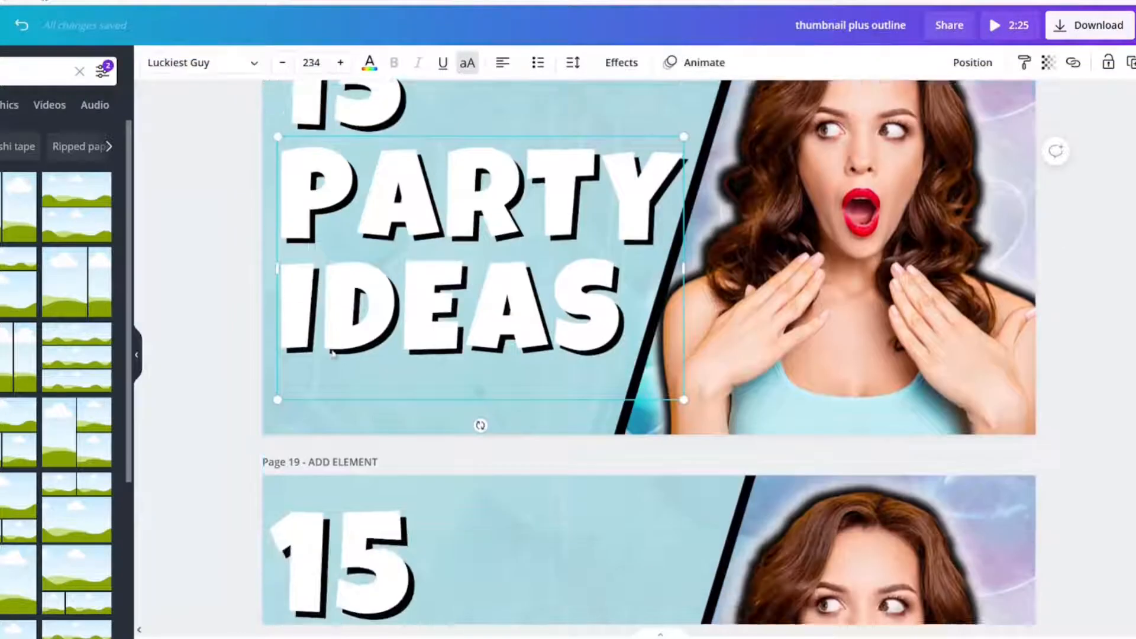
pyautogui.scroll(2, 322, 246)
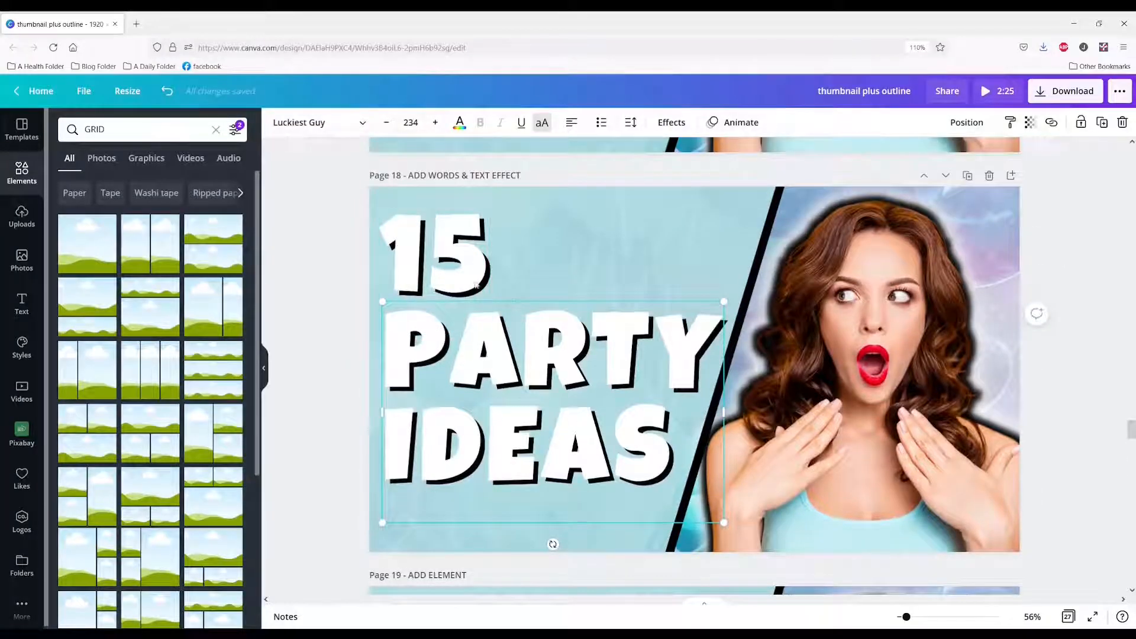
# Search the elements for "CUPCAKE" and place the red-frosted cupcake on the page 19 design.
pyautogui.scroll(-6, 464, 416)
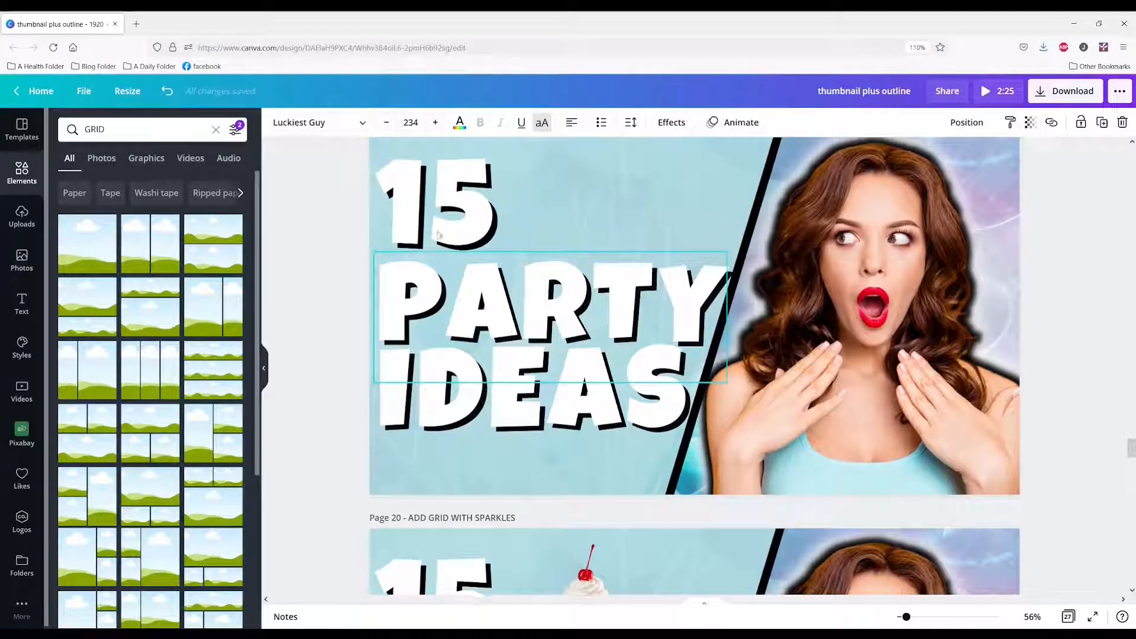
pyautogui.scroll(3, 561, 218)
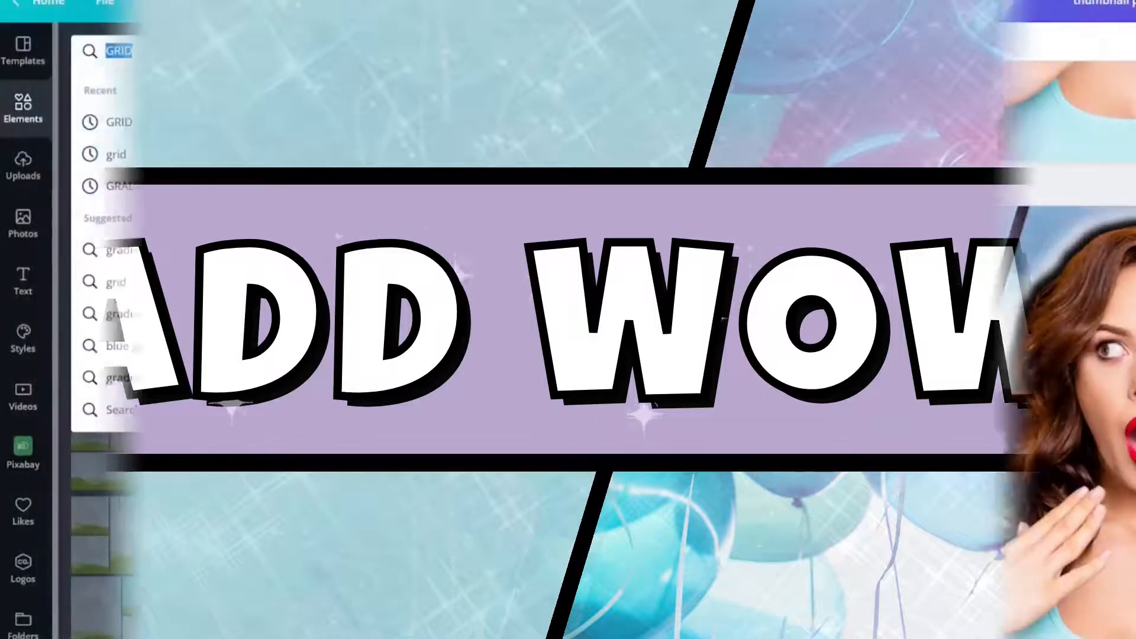
pyautogui.write('CUPCAKE')
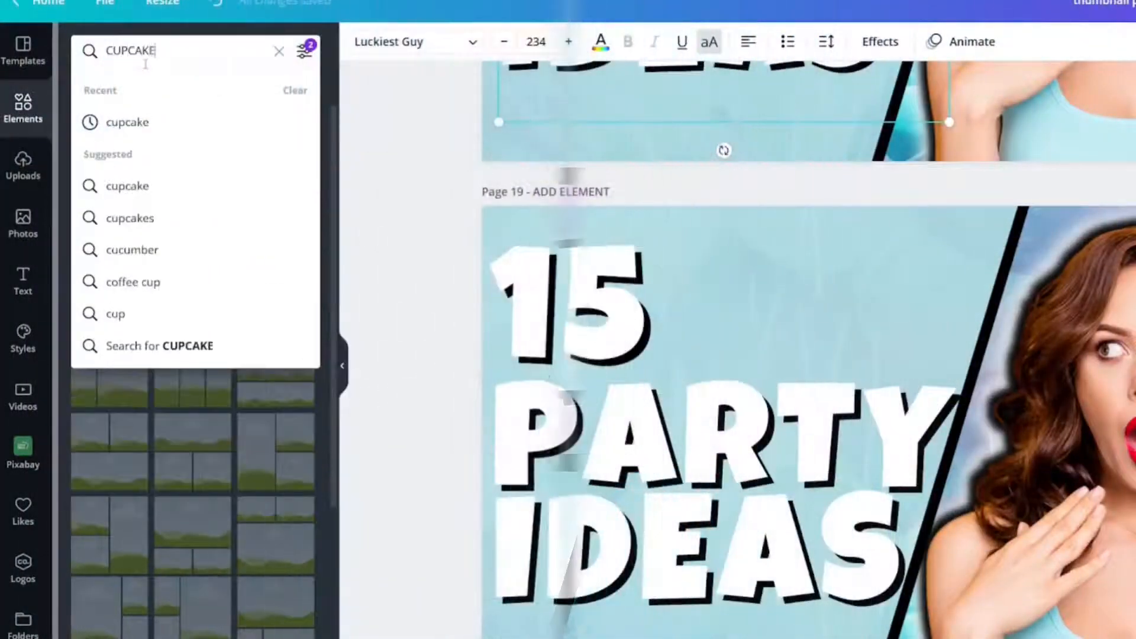
pyautogui.press('Return')
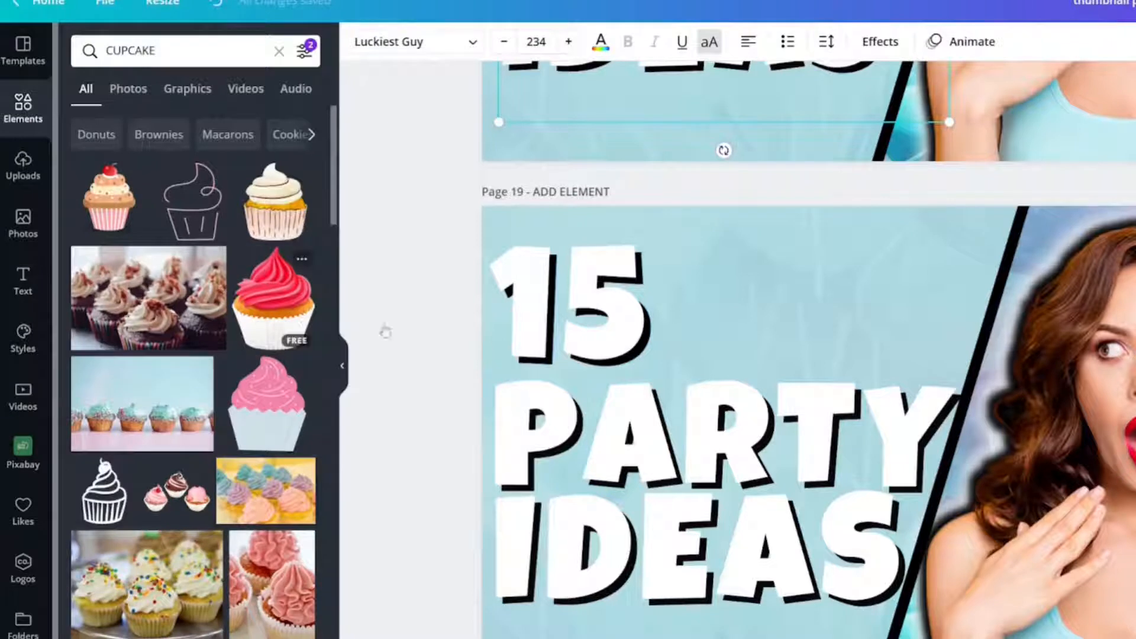
pyautogui.moveTo(385, 331); pyautogui.dragTo(920, 355)
pyautogui.moveTo(1065, 254); pyautogui.dragTo(942, 510)
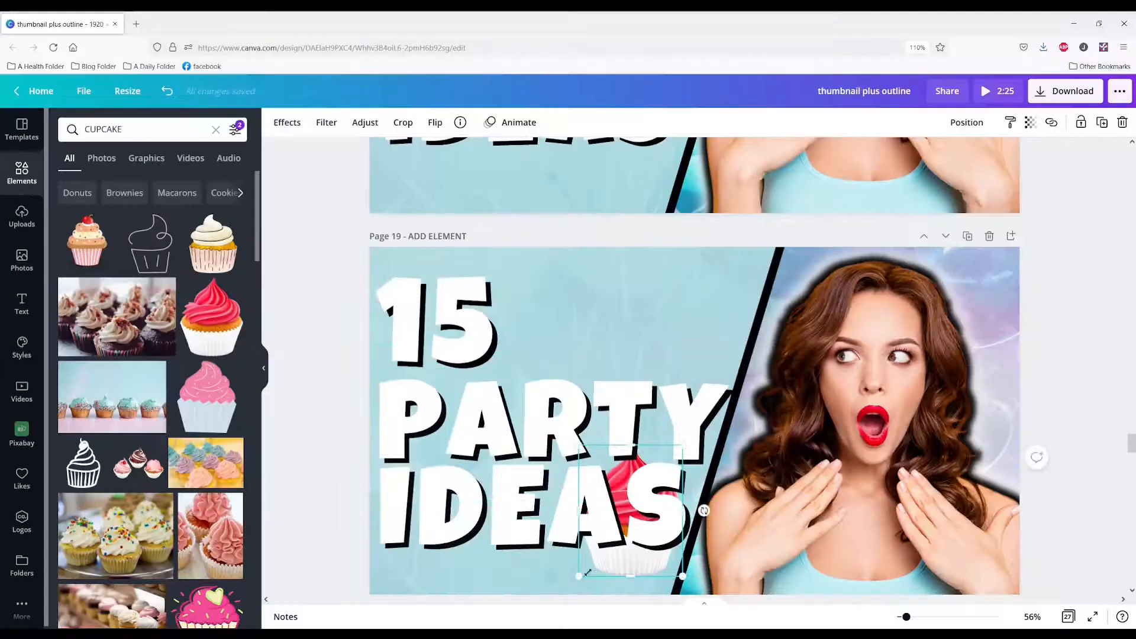
# Shrink the red-frosted cupcake beside the "15" above "PARTY", and realign the "IDEAS" text under "PARTY".
pyautogui.moveTo(614, 567); pyautogui.dragTo(507, 585)
pyautogui.click(674, 499)
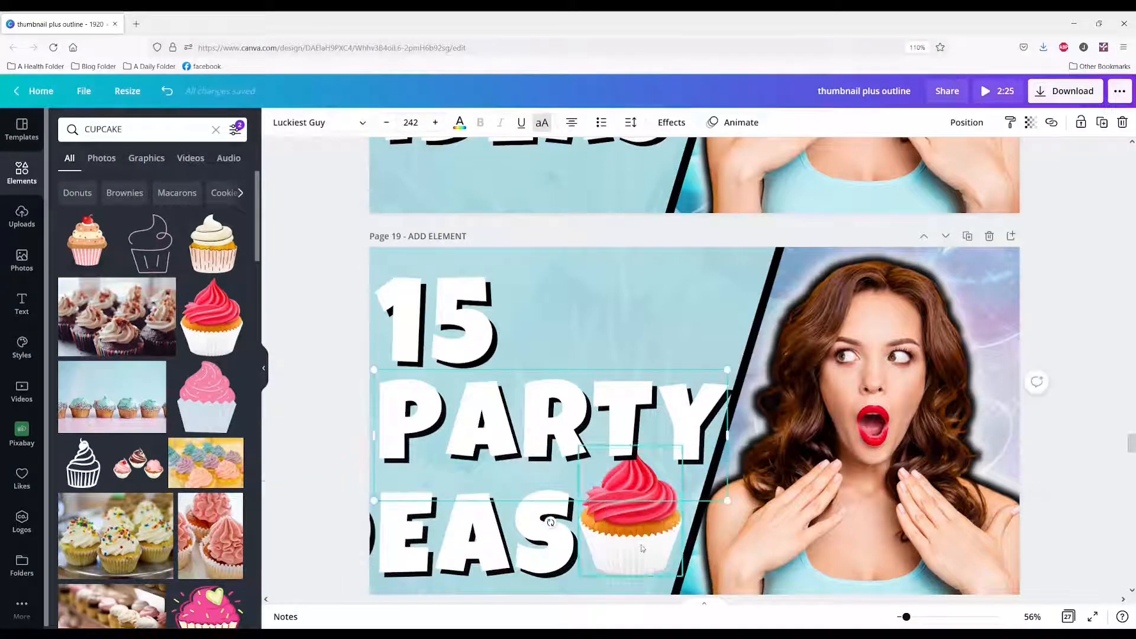
pyautogui.moveTo(642, 549); pyautogui.dragTo(614, 347)
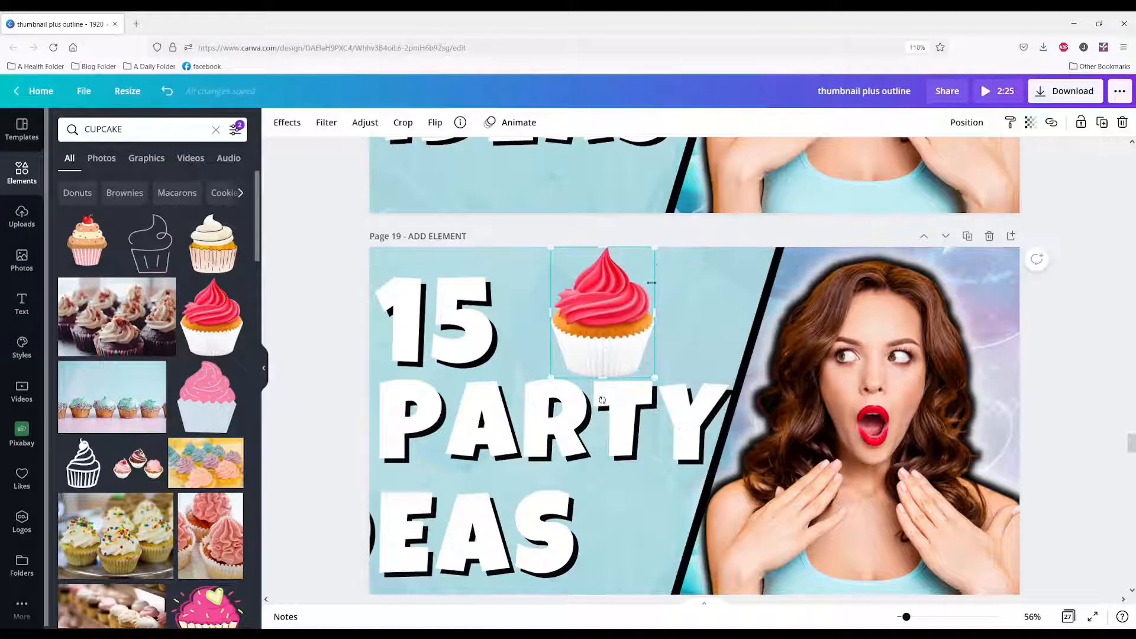
pyautogui.moveTo(649, 249); pyautogui.dragTo(621, 283)
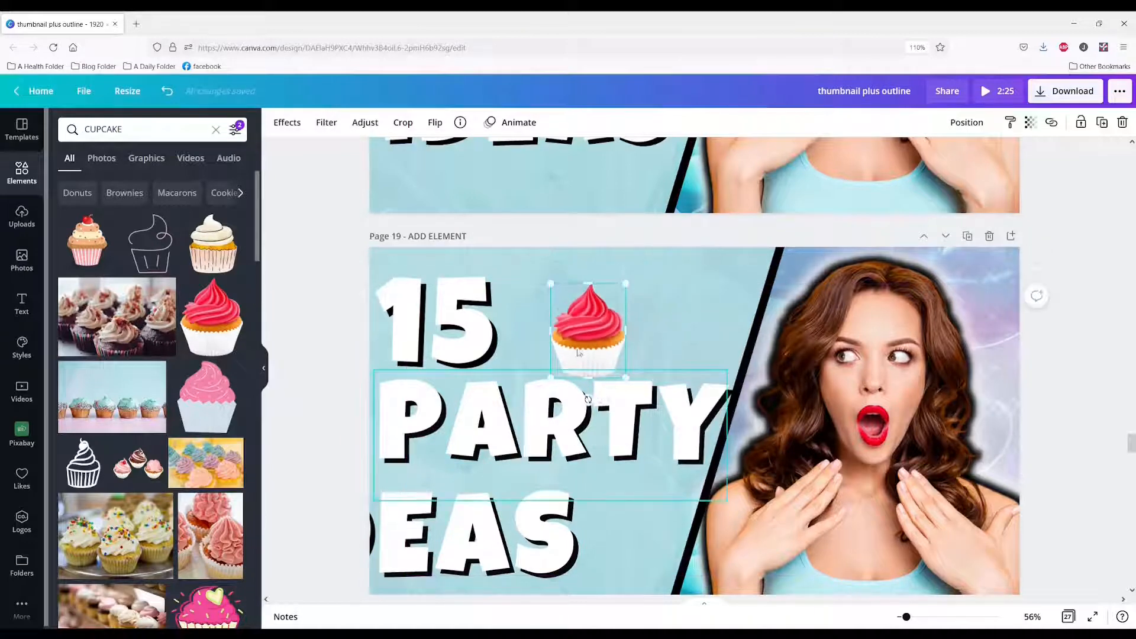
pyautogui.click(591, 402)
pyautogui.moveTo(590, 325); pyautogui.dragTo(600, 307)
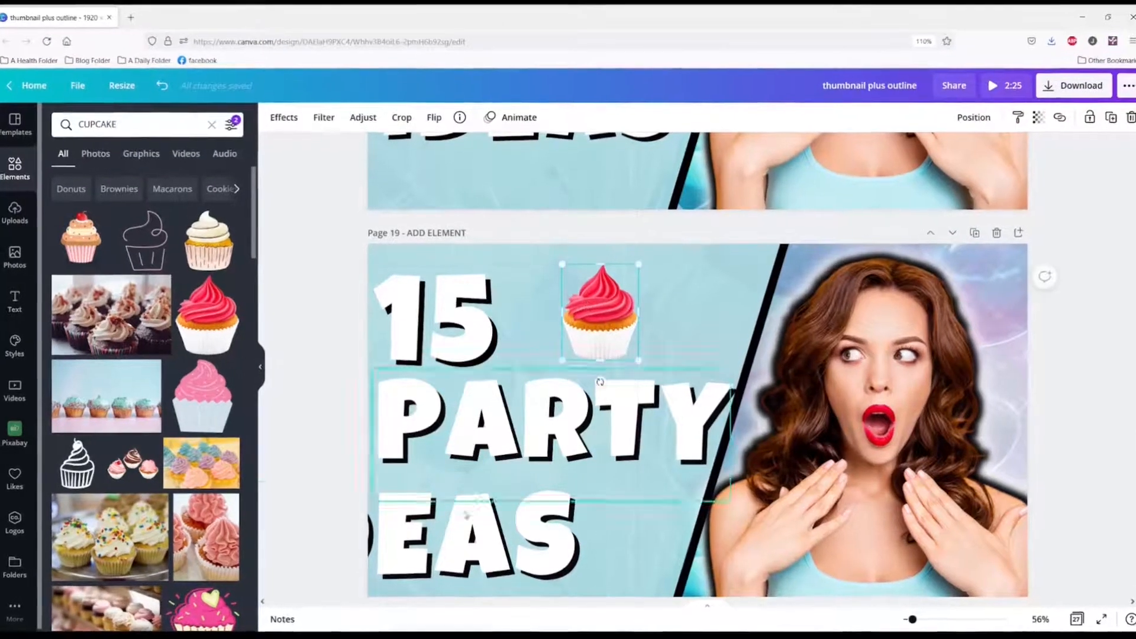
pyautogui.moveTo(459, 546); pyautogui.dragTo(572, 531)
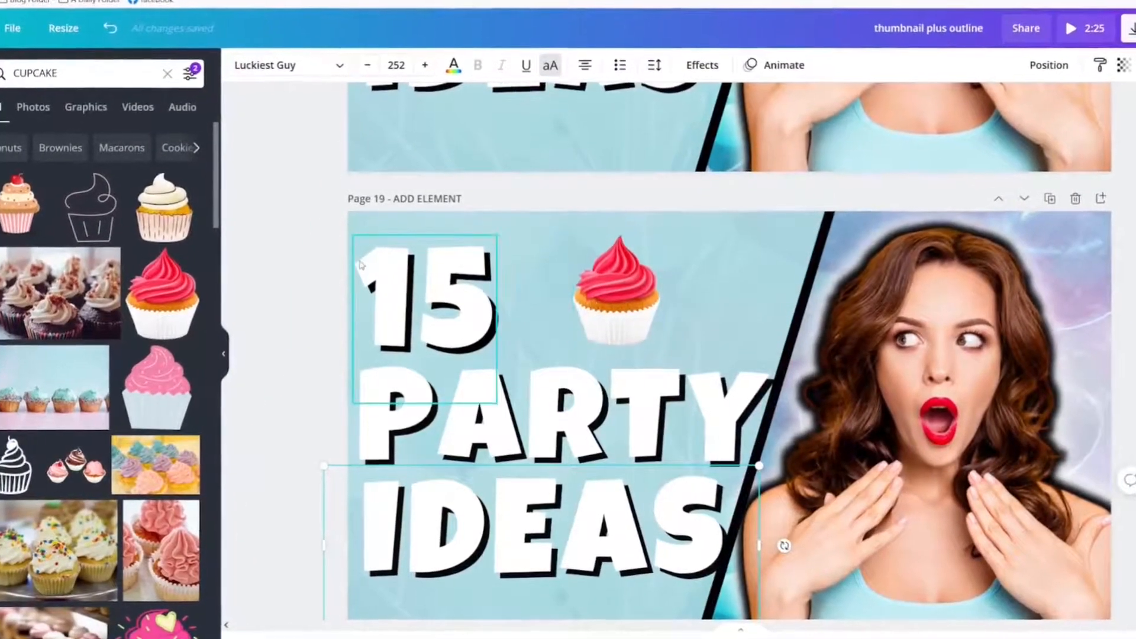
# Delete the white-frosted cupcake on a plate from the page 20 design.
pyautogui.scroll(-1, 337, 330)
pyautogui.scroll(-5, 334, 325)
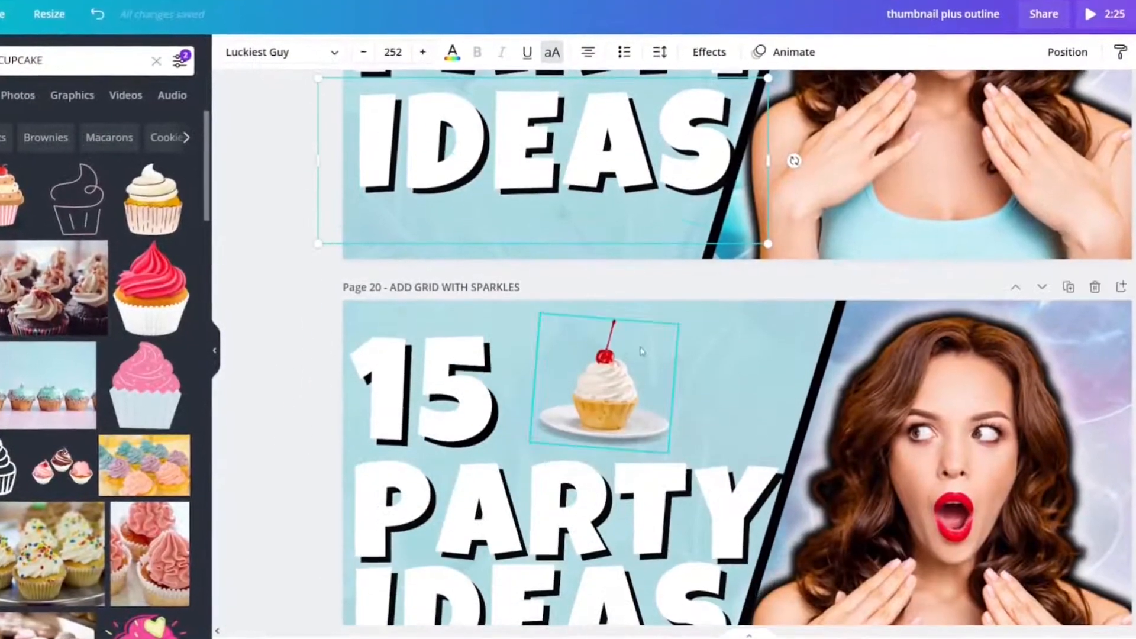
pyautogui.click(619, 380)
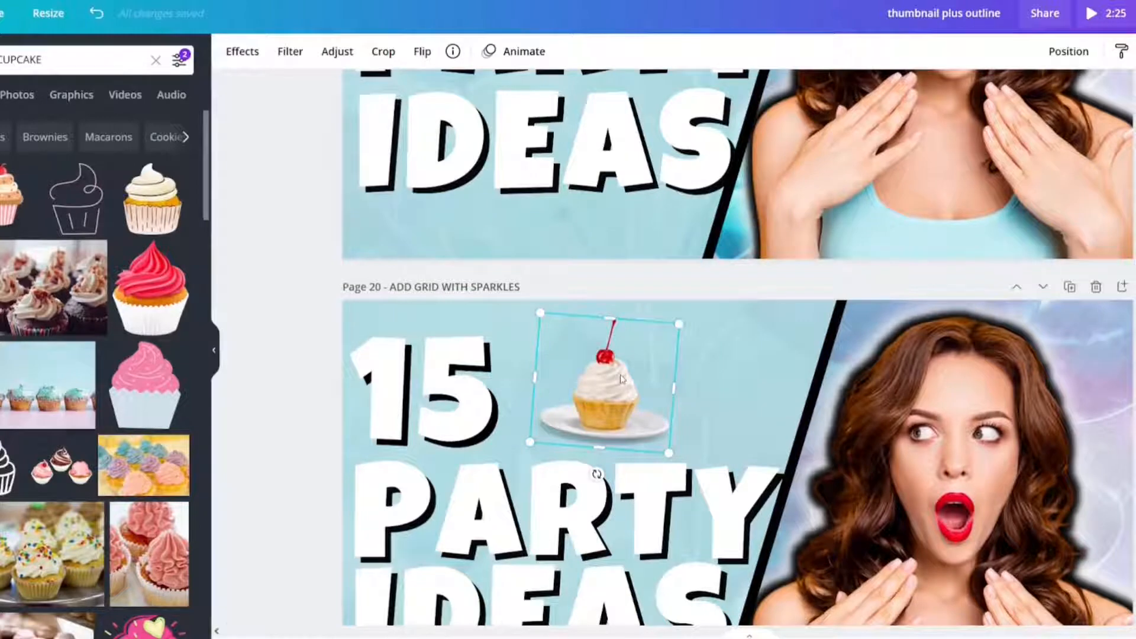
pyautogui.press('Delete')
# Copy the red-frosted cupcake from page 19 and paste it beside the "15" on the page 20 design.
pyautogui.scroll(7, 621, 375)
pyautogui.click(610, 408)
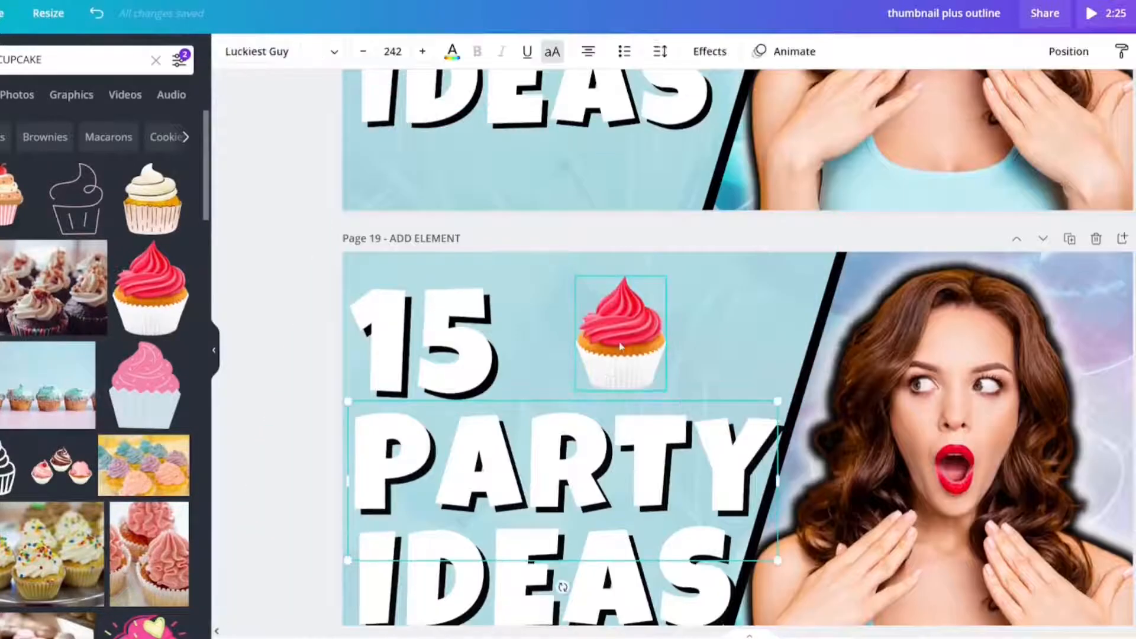
pyautogui.click(621, 347)
pyautogui.scroll(-7, 621, 347)
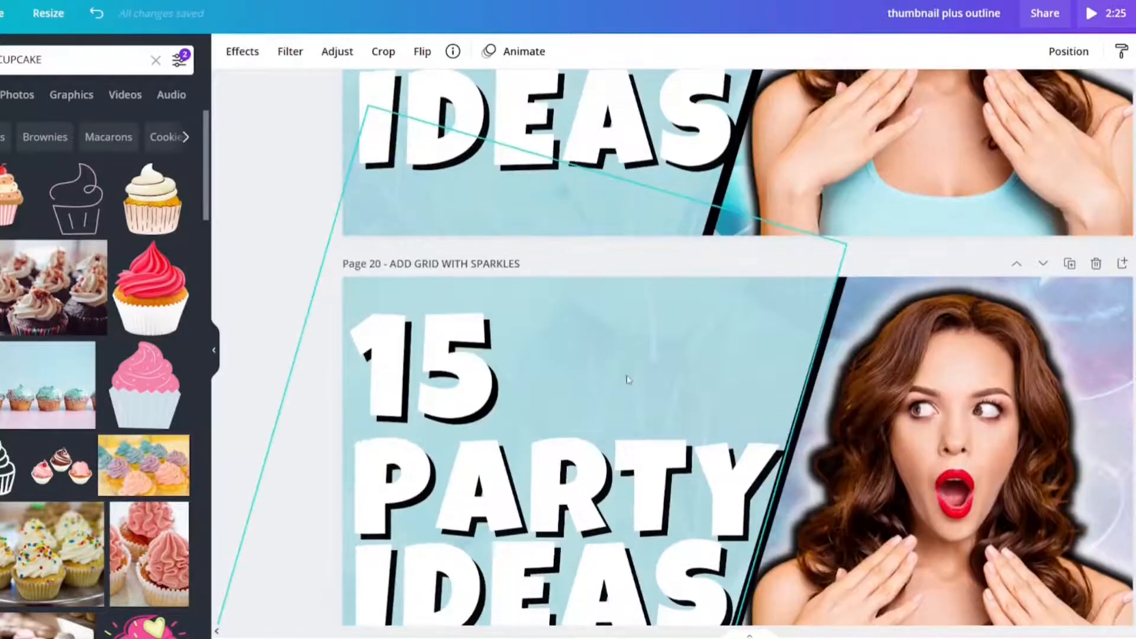
pyautogui.hotkey('ctrl', 'v')
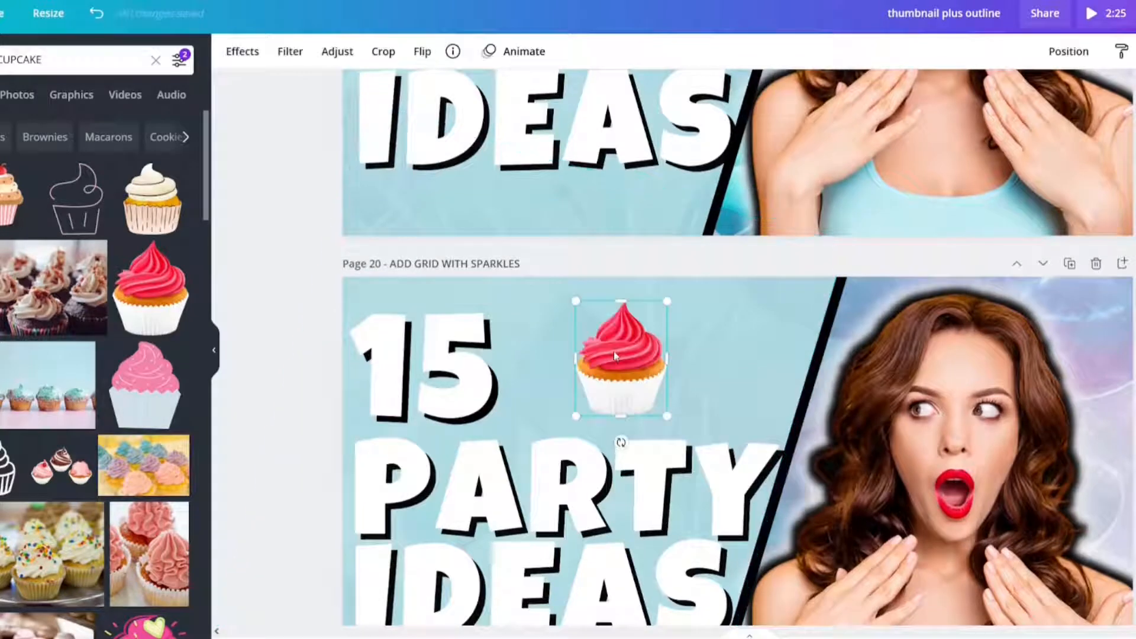
pyautogui.click(264, 315)
pyautogui.click(646, 374)
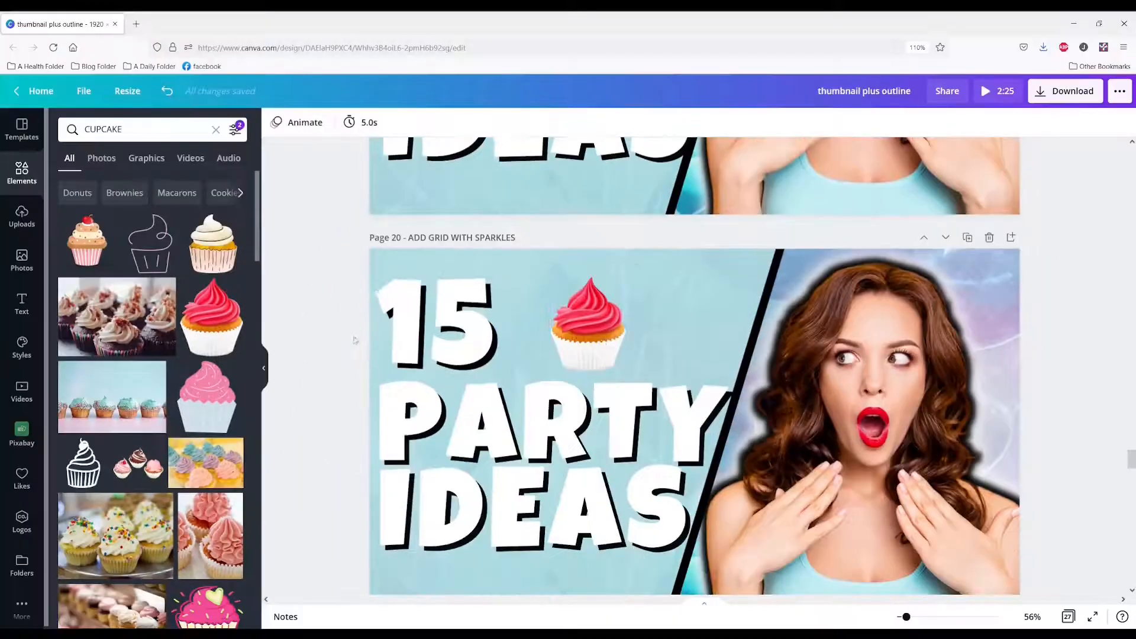
# Search the elements for "GRID" and add the single-frame grid to the page 20 design.
pyautogui.scroll(-2, 354, 339)
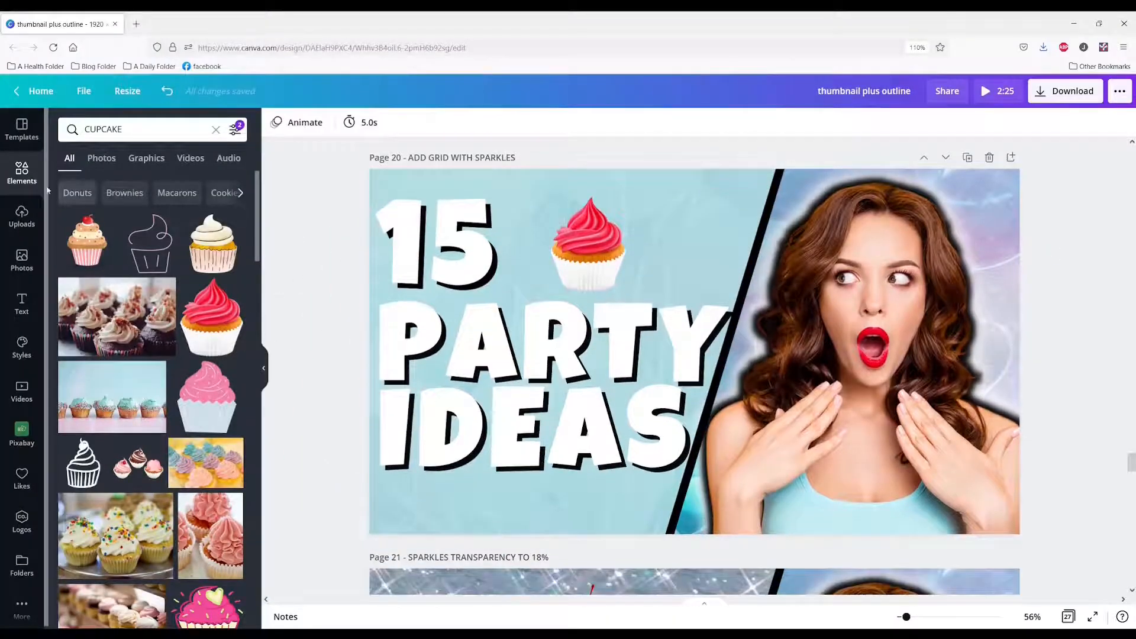
pyautogui.click(119, 129)
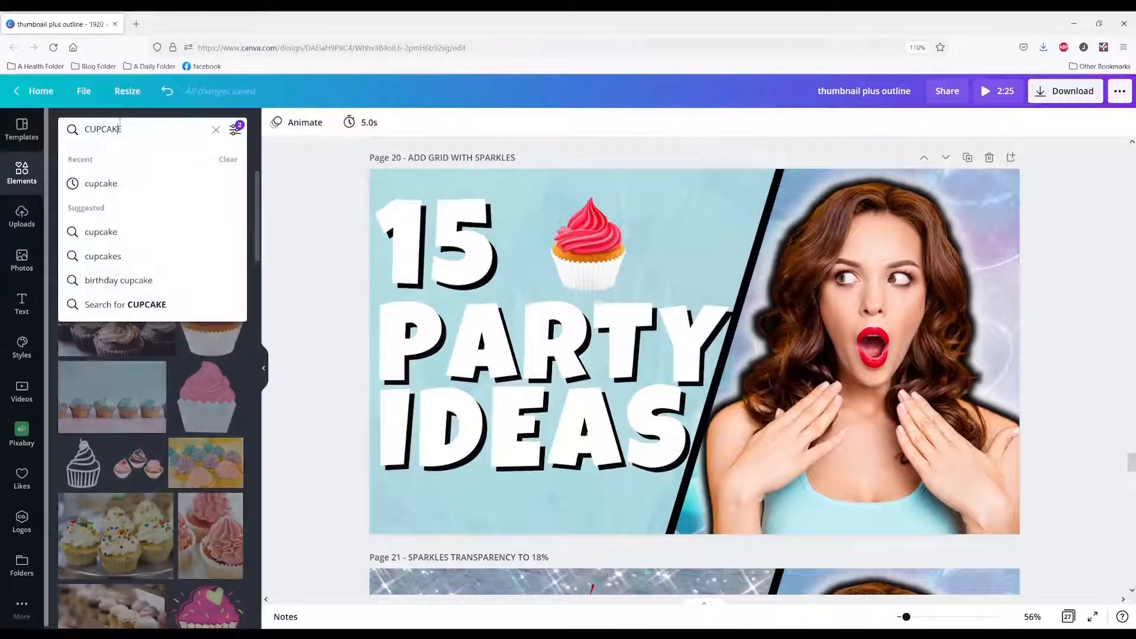
pyautogui.doubleClick(120, 129)
pyautogui.write('GRID')
pyautogui.press('Return')
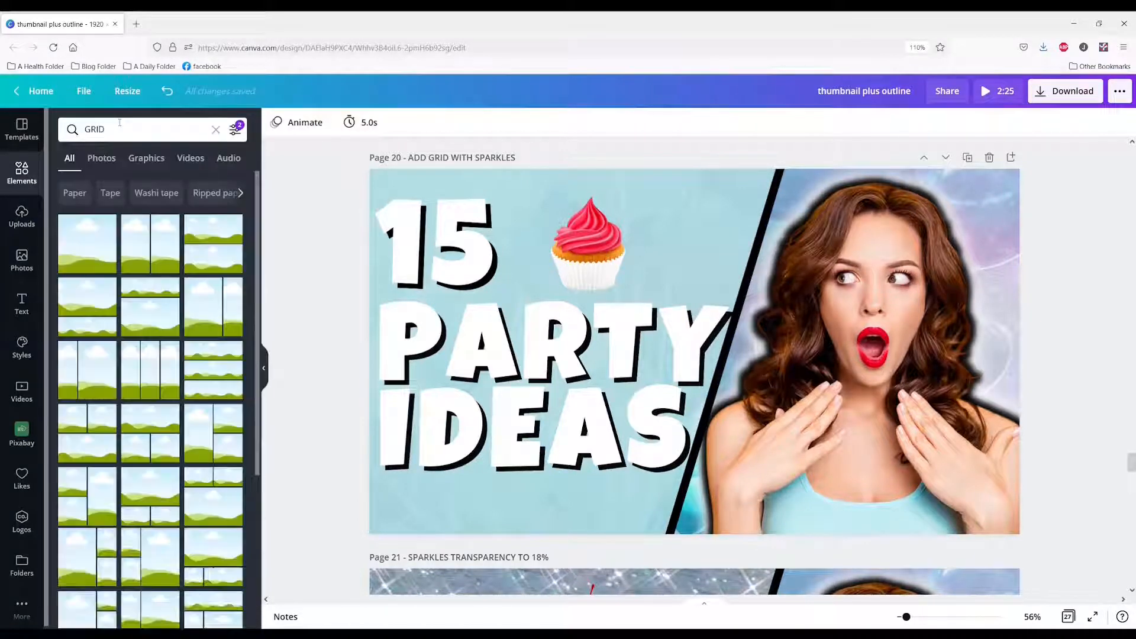
pyautogui.click(79, 259)
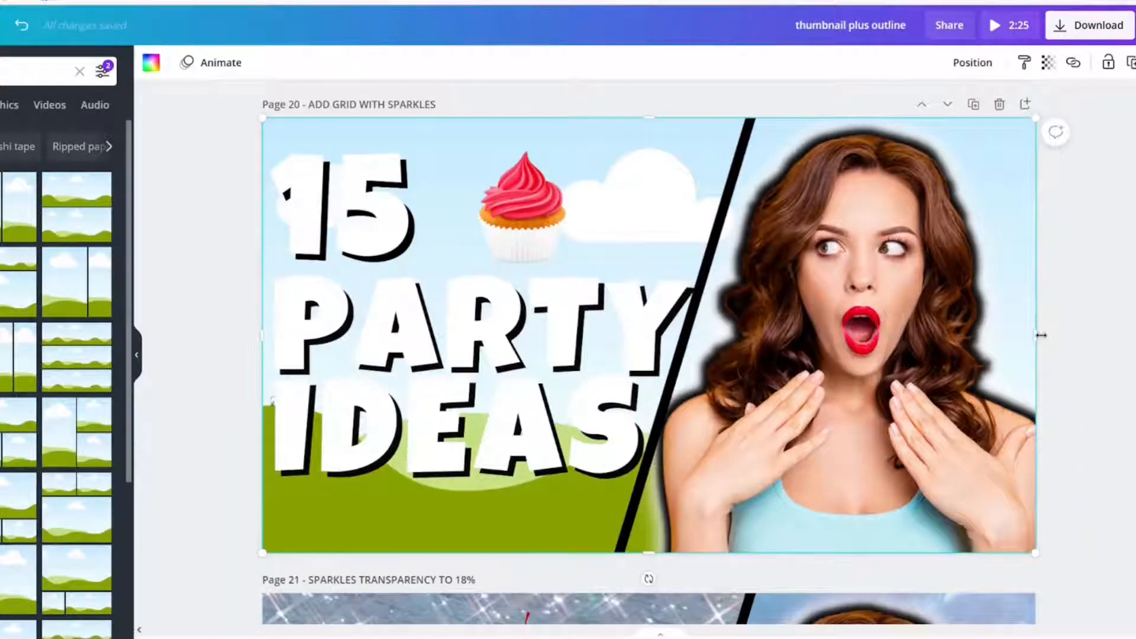
# Narrow the page 20 grid to the text side and rotate and position it along the slanted black line.
pyautogui.moveTo(1042, 335); pyautogui.dragTo(758, 336)
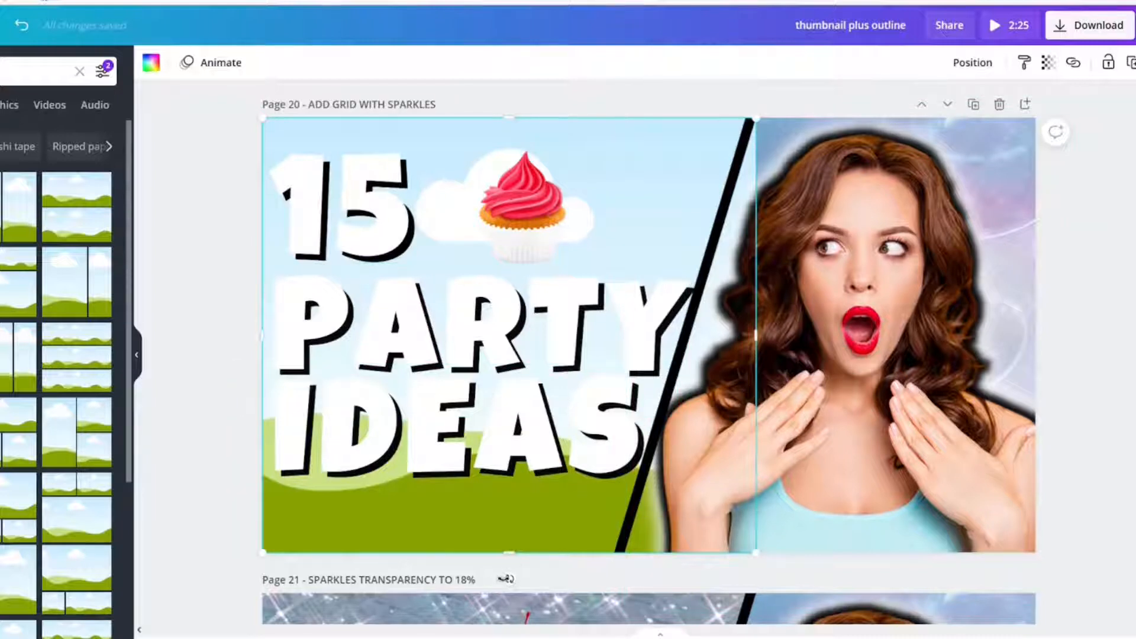
pyautogui.moveTo(490, 581); pyautogui.dragTo(417, 545)
pyautogui.moveTo(697, 203); pyautogui.dragTo(625, 165)
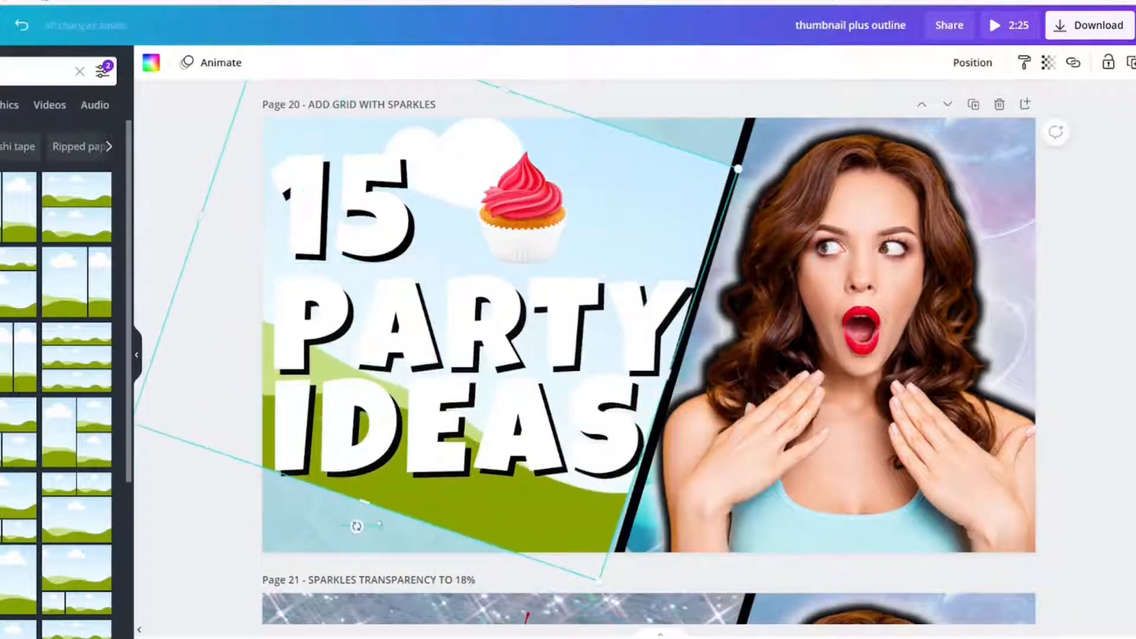
pyautogui.moveTo(357, 525); pyautogui.dragTo(364, 530)
pyautogui.moveTo(561, 104); pyautogui.dragTo(616, 65)
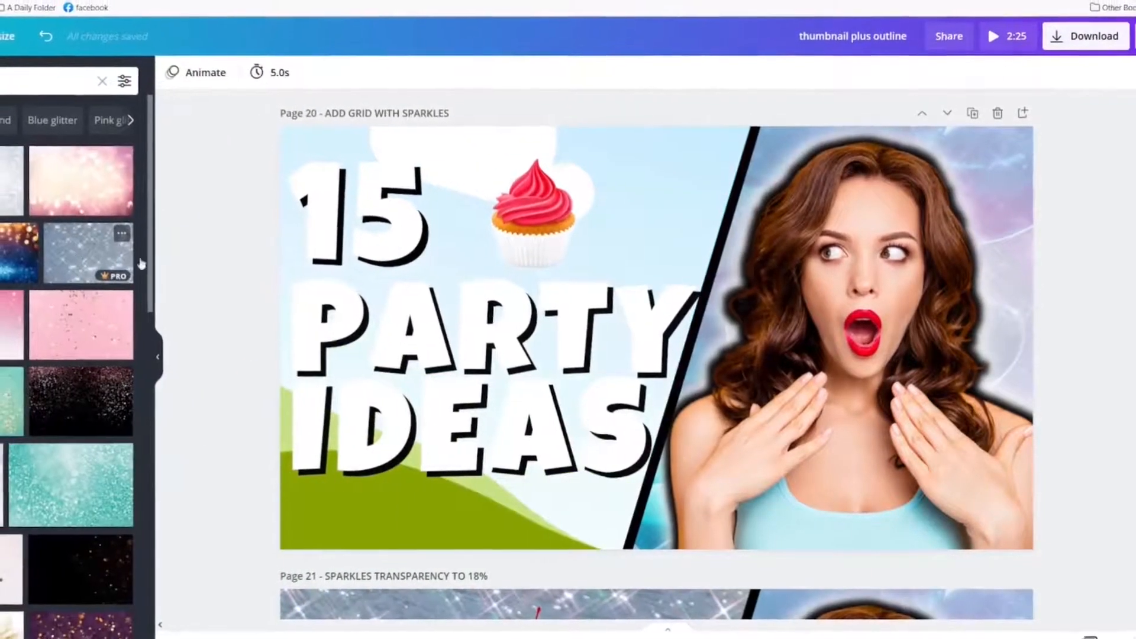
# Fill the page 20 grid with the silver-blue sparkle photo and lower its transparency setting so the background shows through.
pyautogui.click(68, 256)
pyautogui.moveTo(710, 208); pyautogui.dragTo(631, 194)
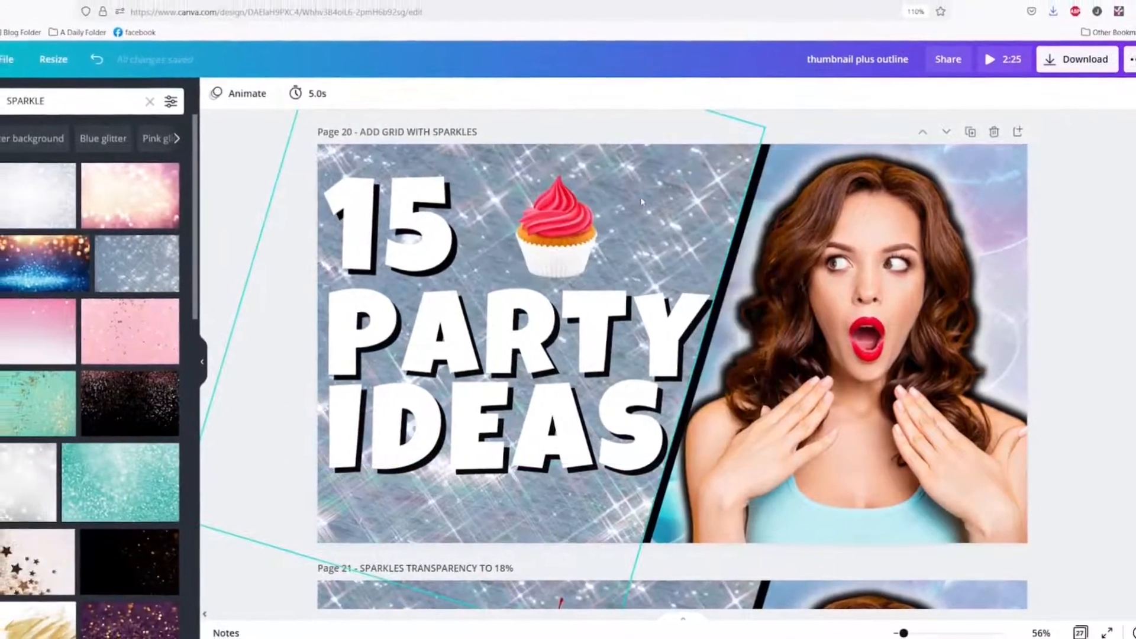
pyautogui.click(641, 202)
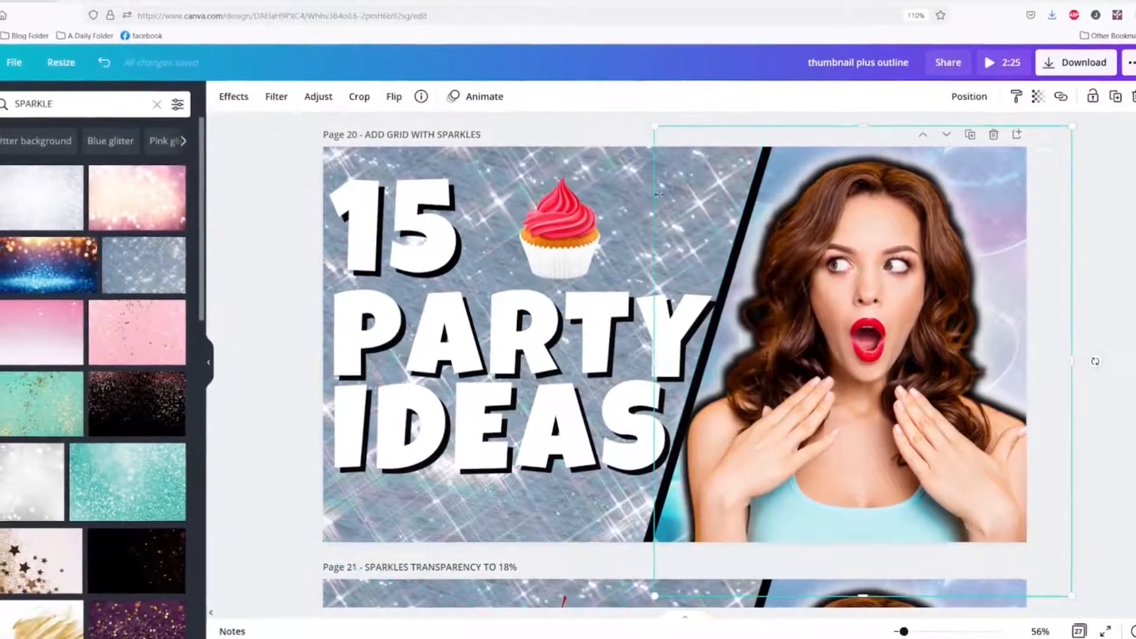
pyautogui.click(1035, 105)
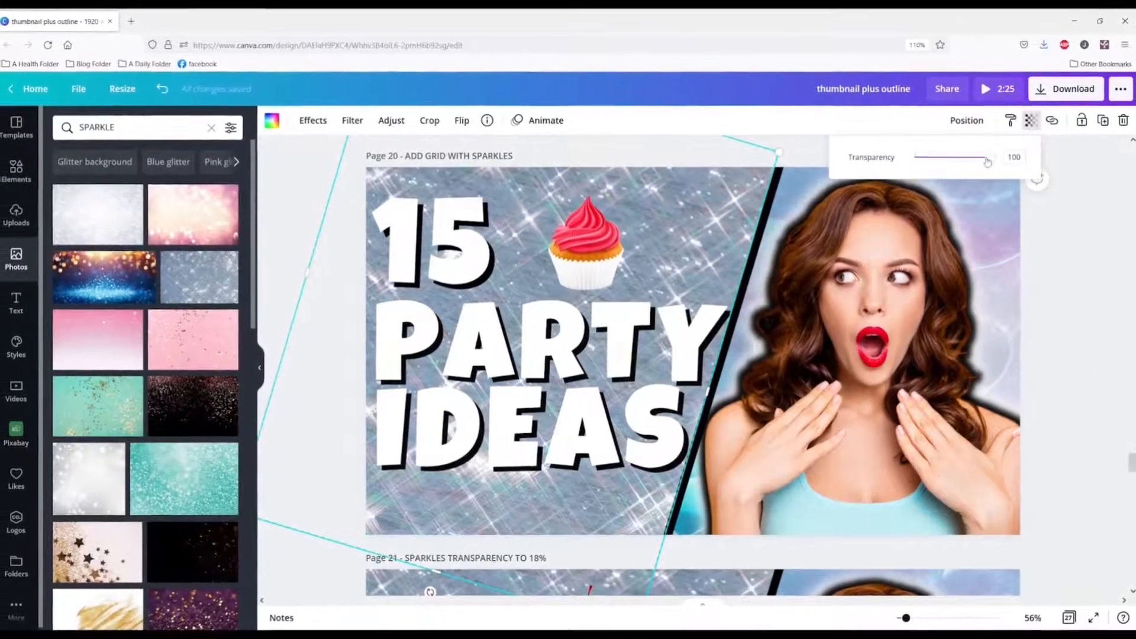
pyautogui.moveTo(987, 155); pyautogui.dragTo(924, 158)
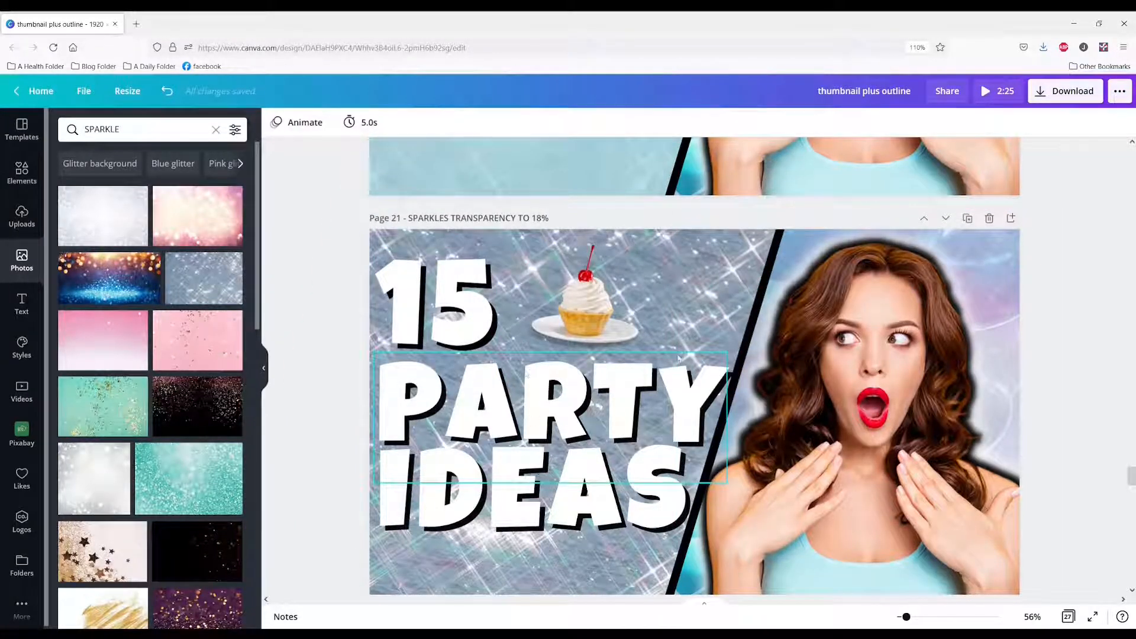
# Bring the faded sparkle grid on page 22 in front of the text.
pyautogui.scroll(-6, 586, 485)
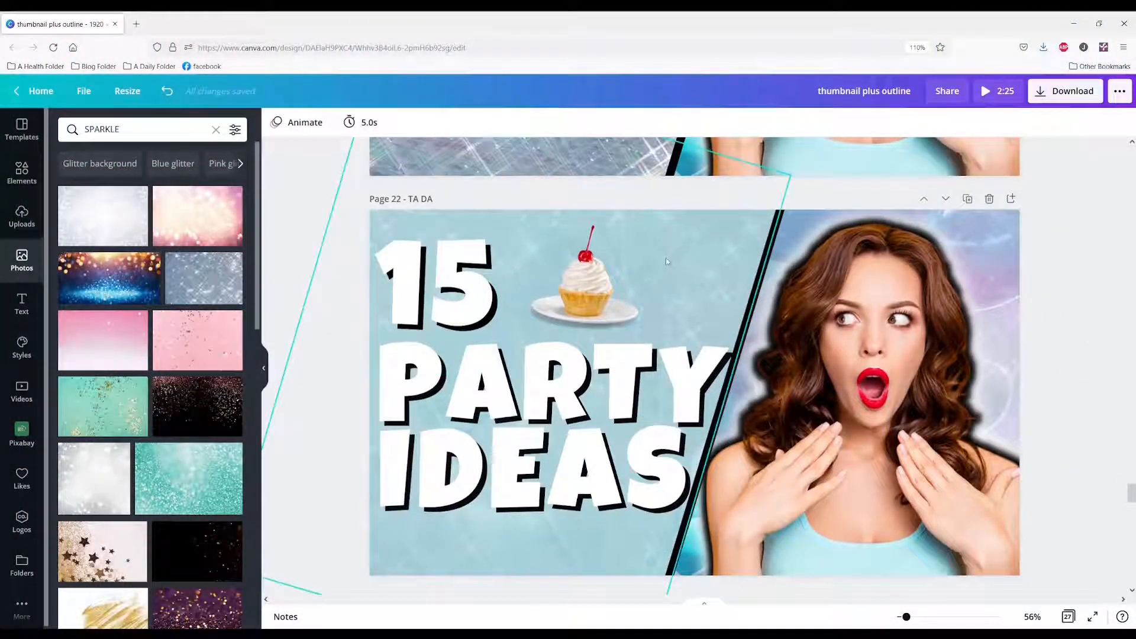
pyautogui.click(684, 254)
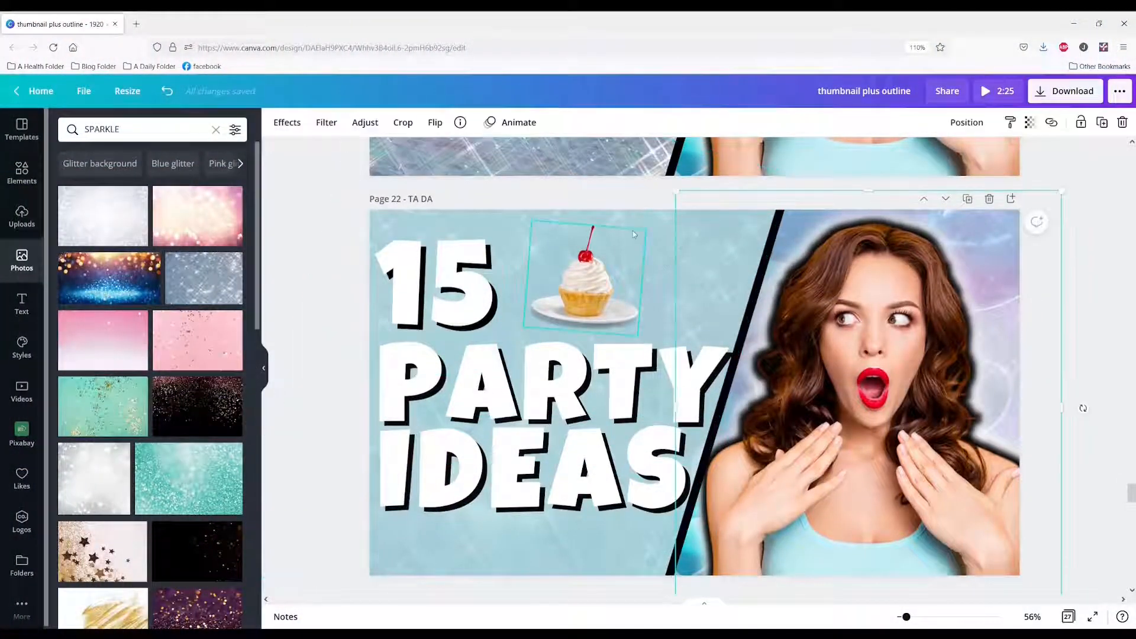
pyautogui.click(633, 234)
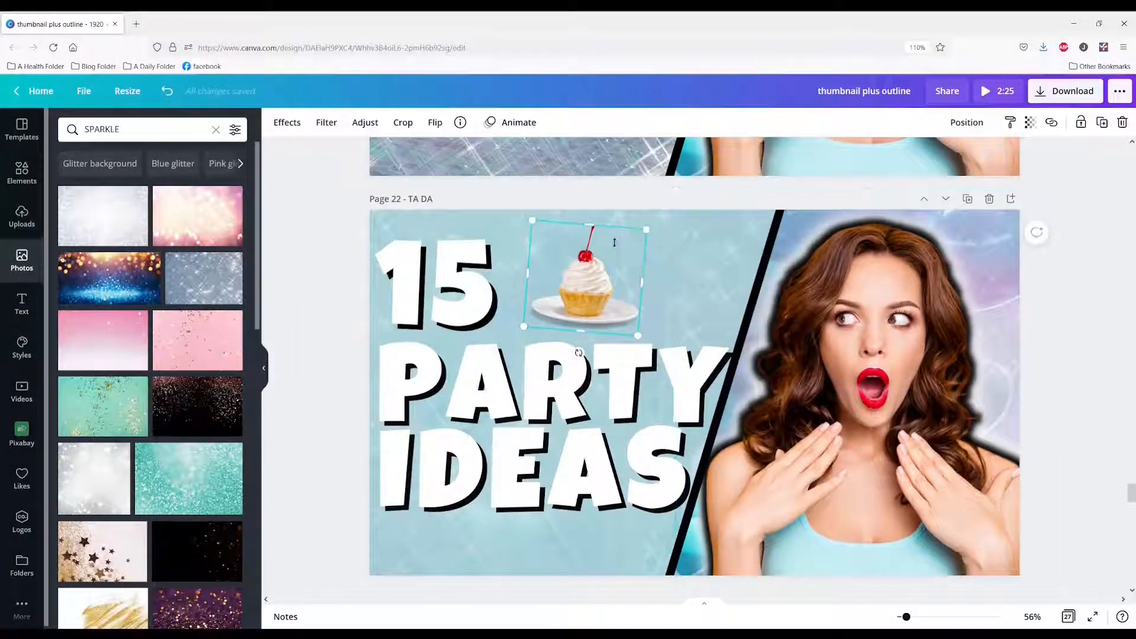
pyautogui.click(505, 573)
pyautogui.doubleClick(519, 542)
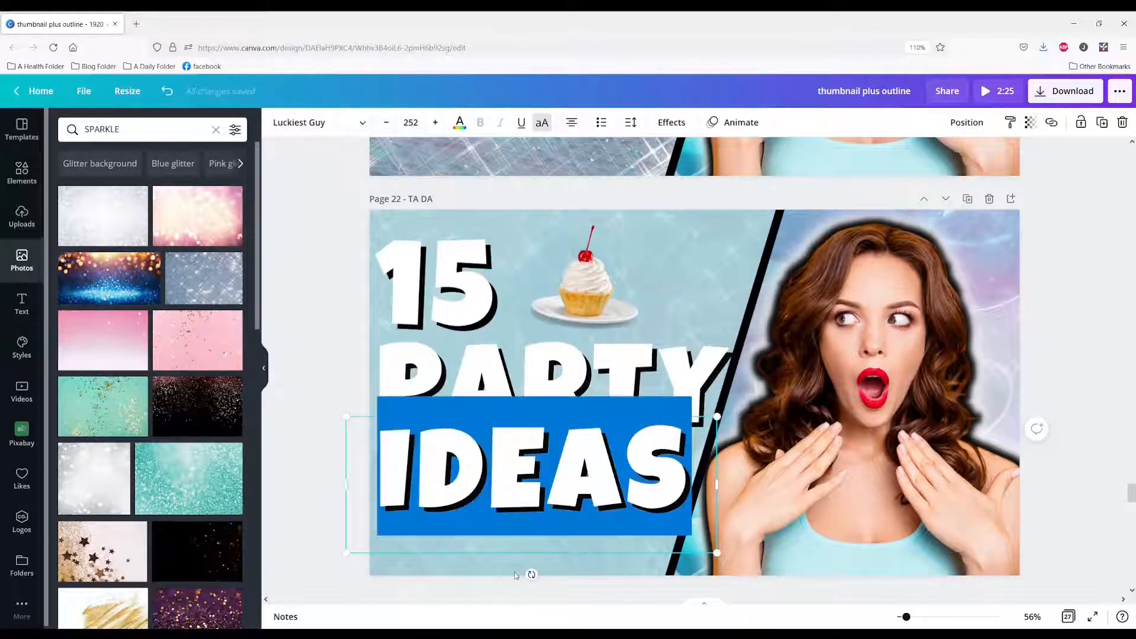
pyautogui.click(520, 542)
pyautogui.click(679, 315)
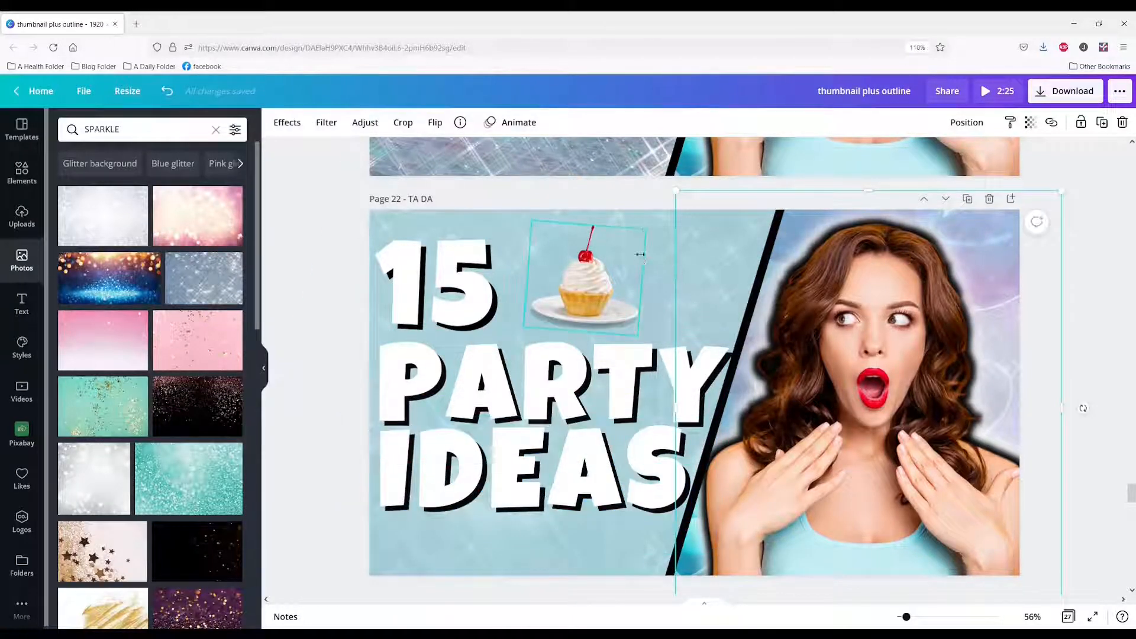
pyautogui.click(668, 237)
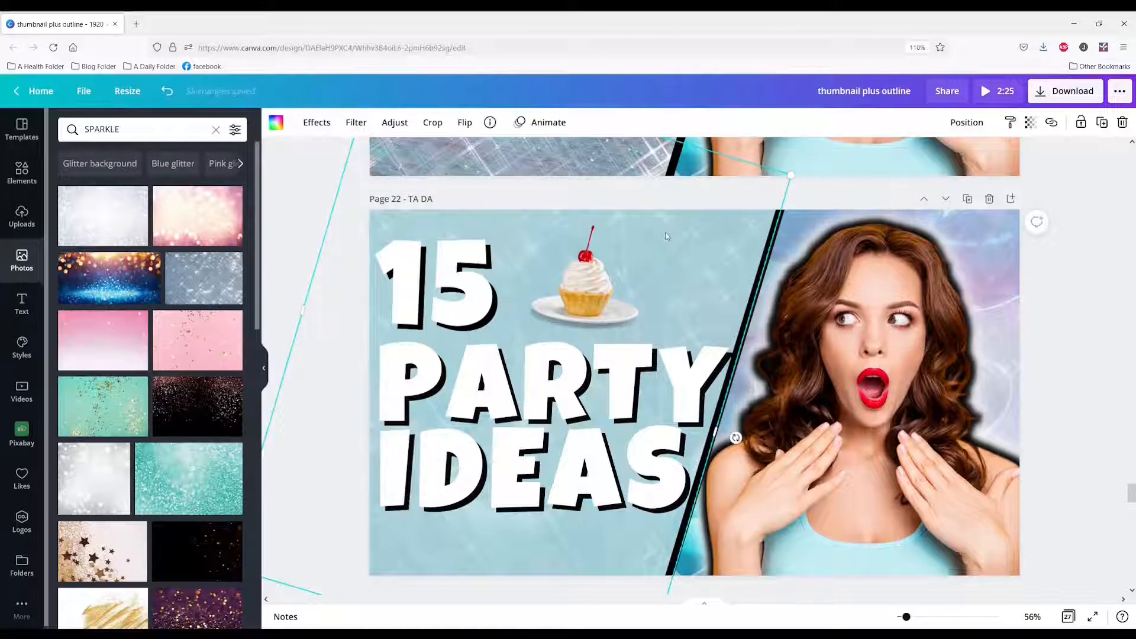
pyautogui.rightClick(667, 236)
pyautogui.click(739, 409)
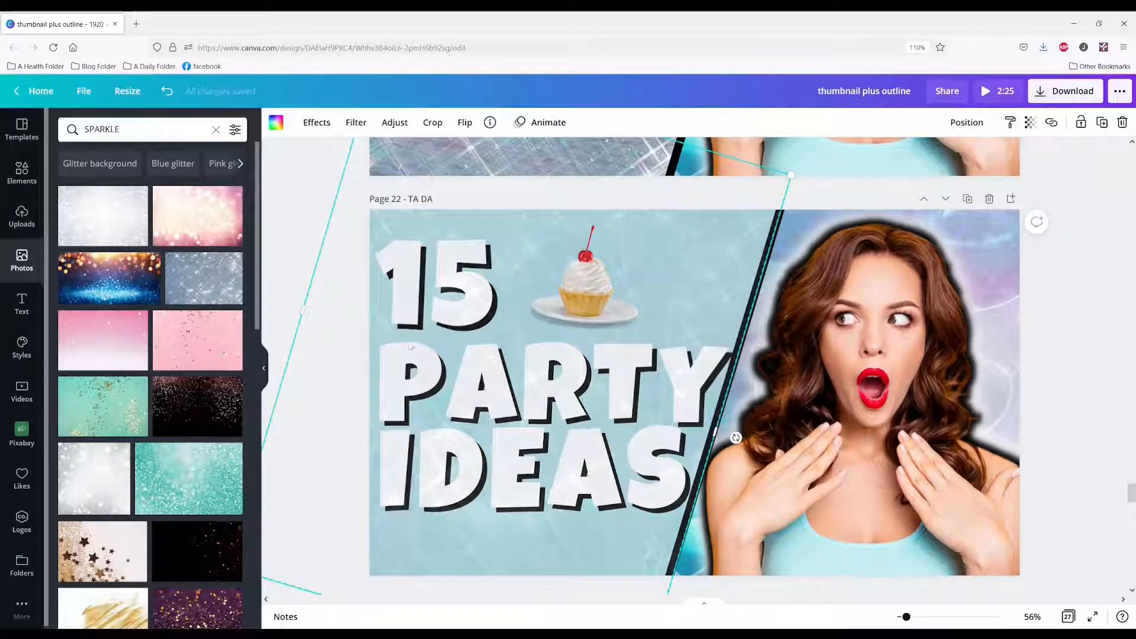
# Bring the "15 PARTY IDEAS" text and the cupcake in front of the sparkle grid on page 22.
pyautogui.rightClick(496, 567)
pyautogui.click(545, 494)
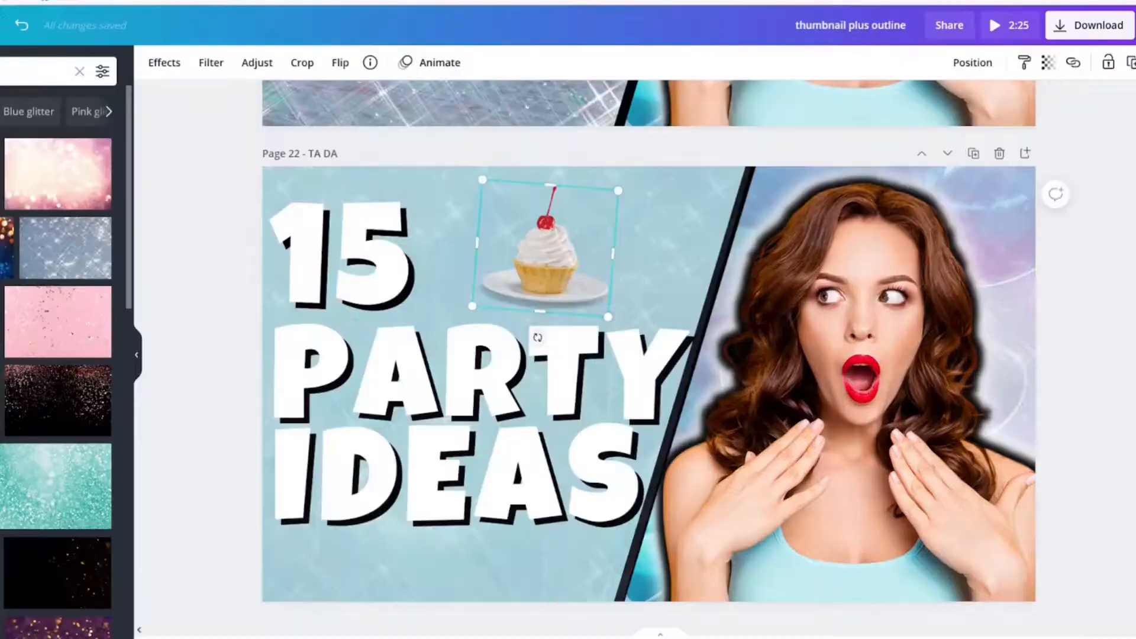
pyautogui.click(581, 338)
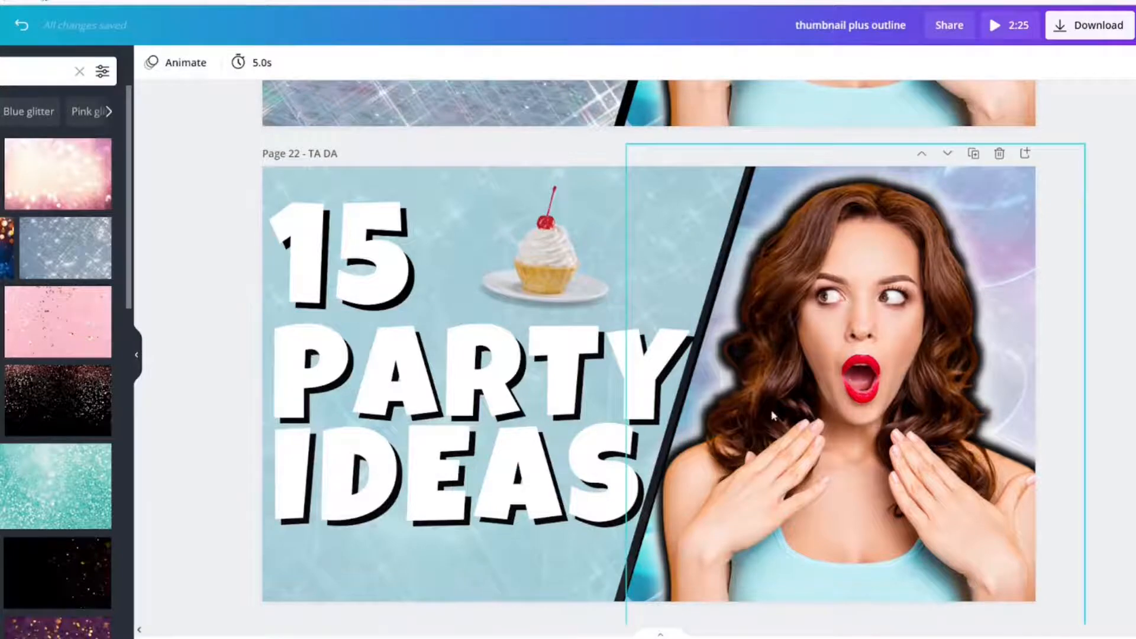
# Remove the white-frosted cupcake from the purple page 23 design.
pyautogui.scroll(-5, 773, 416)
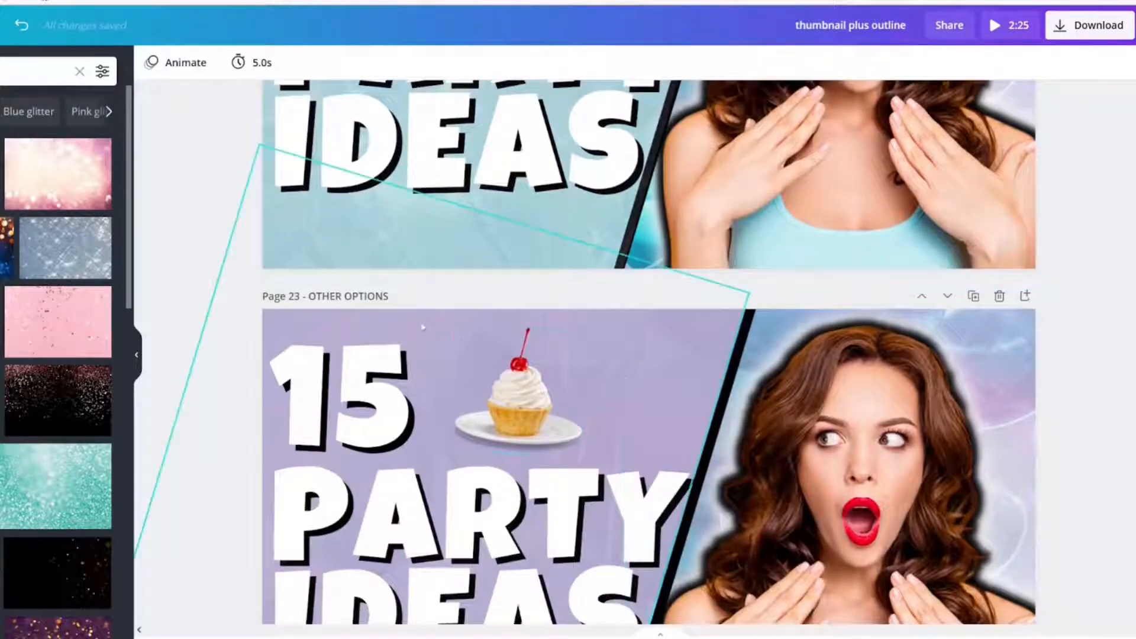
pyautogui.scroll(-3, 481, 239)
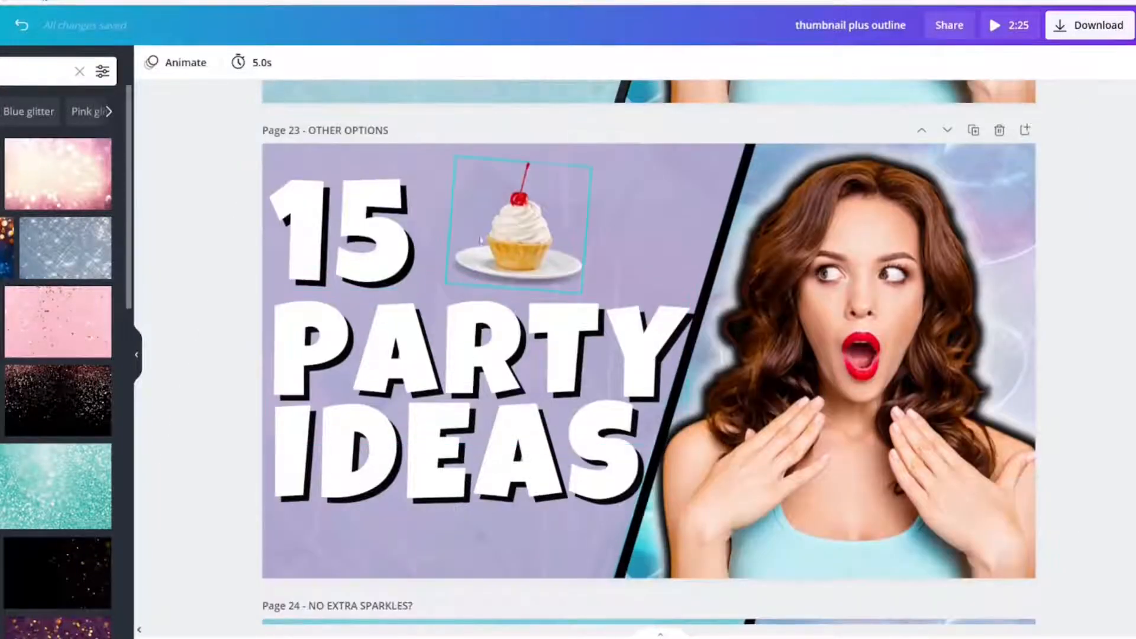
pyautogui.moveTo(518, 231); pyautogui.dragTo(471, 249)
pyautogui.moveTo(468, 243); pyautogui.dragTo(460, 266)
pyautogui.click(568, 355)
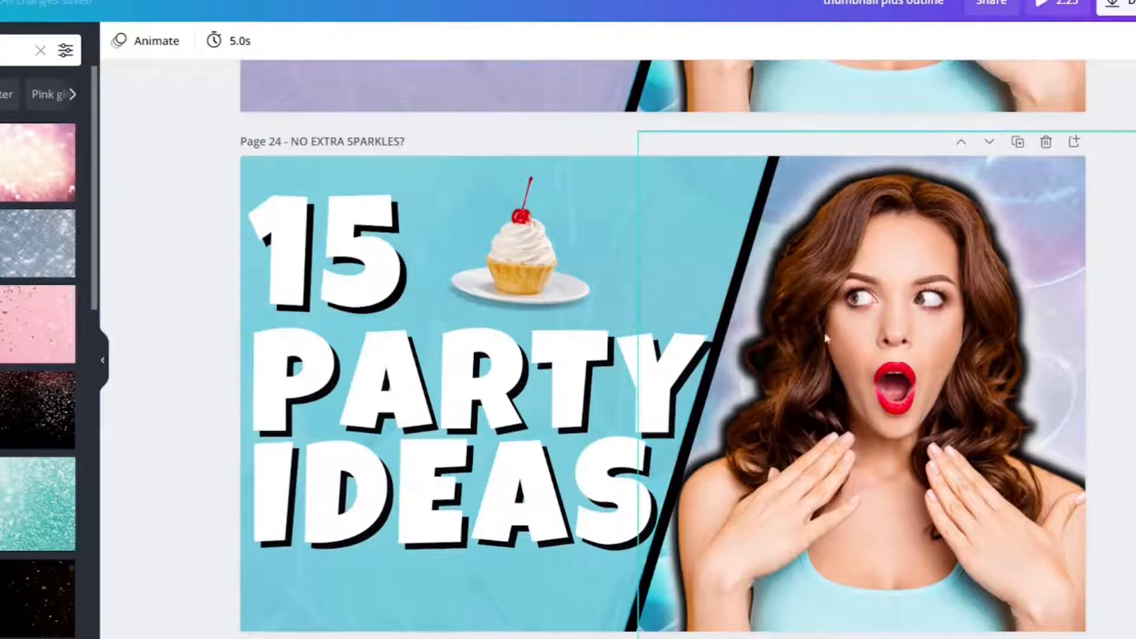
# Transfer the sparkle grid from page 21 to page 23, covering the woman's side along the slanted black line.
pyautogui.scroll(12, 592, 296)
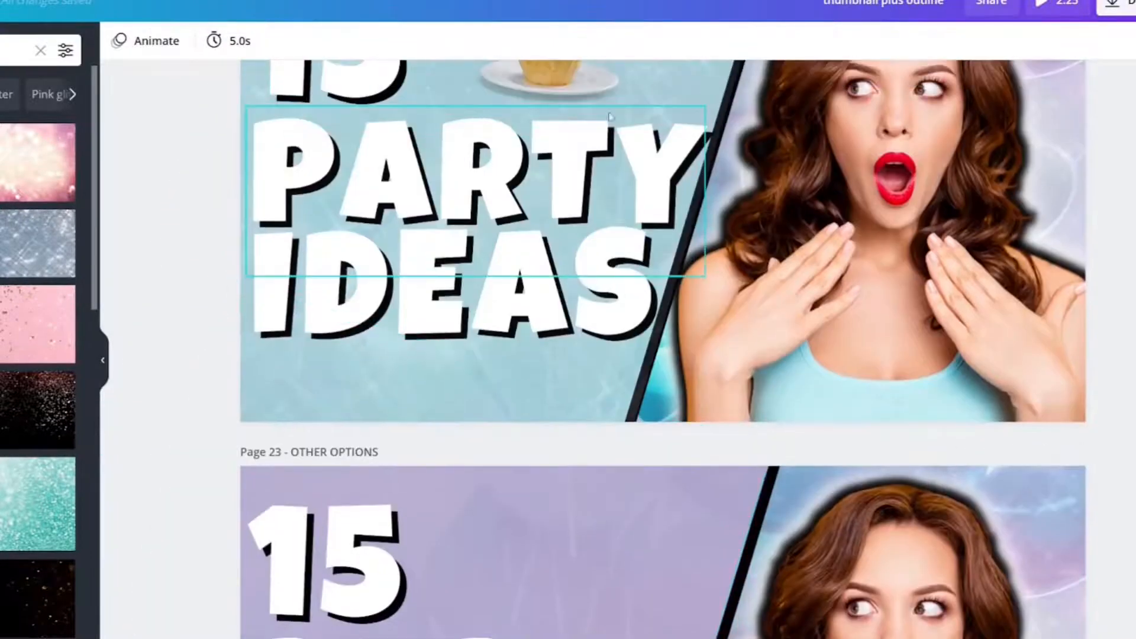
pyautogui.scroll(3, 617, 270)
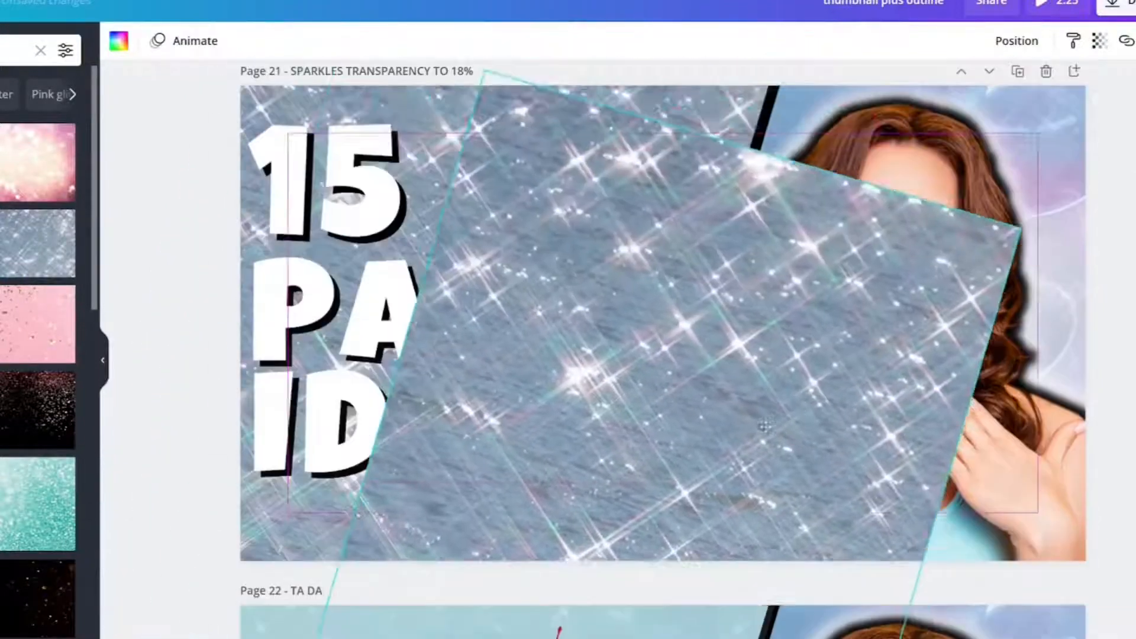
pyautogui.scroll(-12, 972, 588)
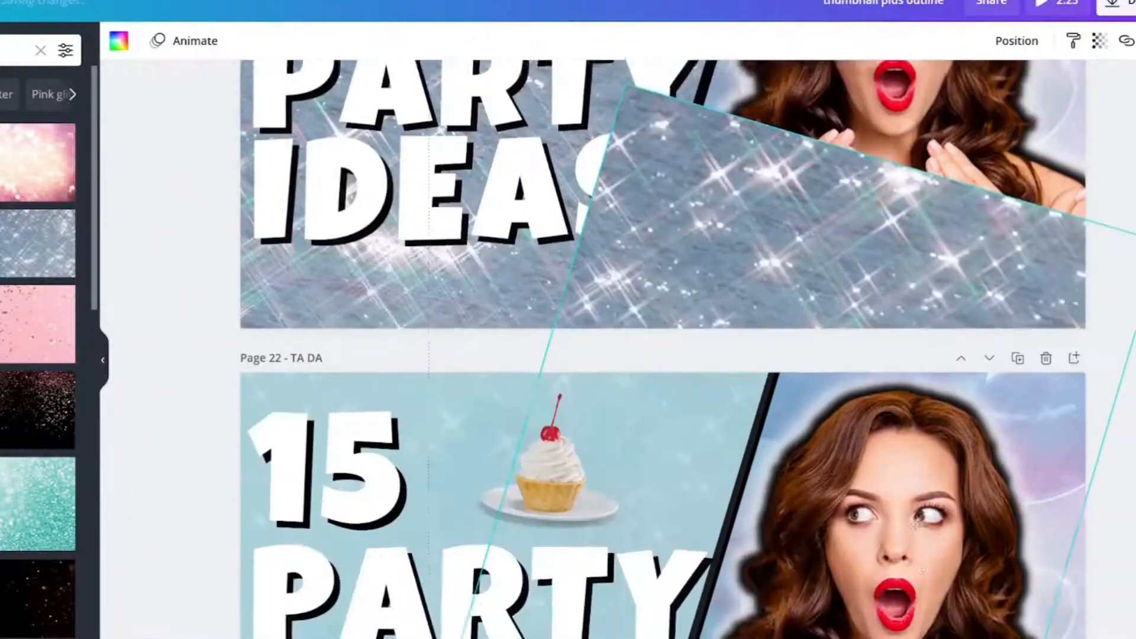
pyautogui.scroll(-6, 972, 587)
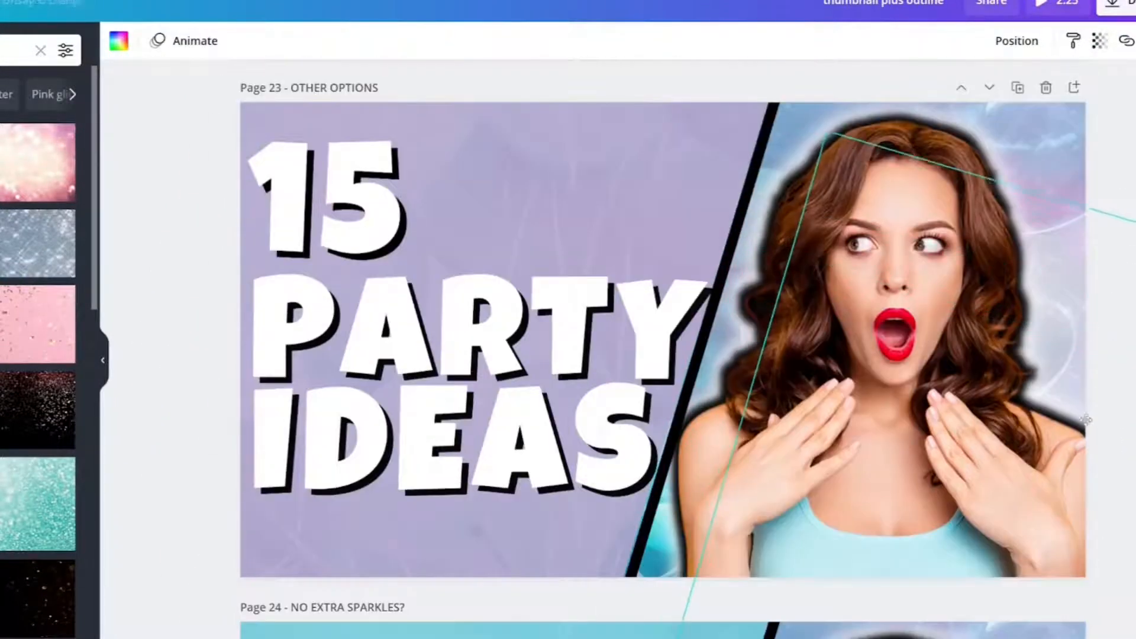
pyautogui.moveTo(1064, 309); pyautogui.dragTo(1058, 307)
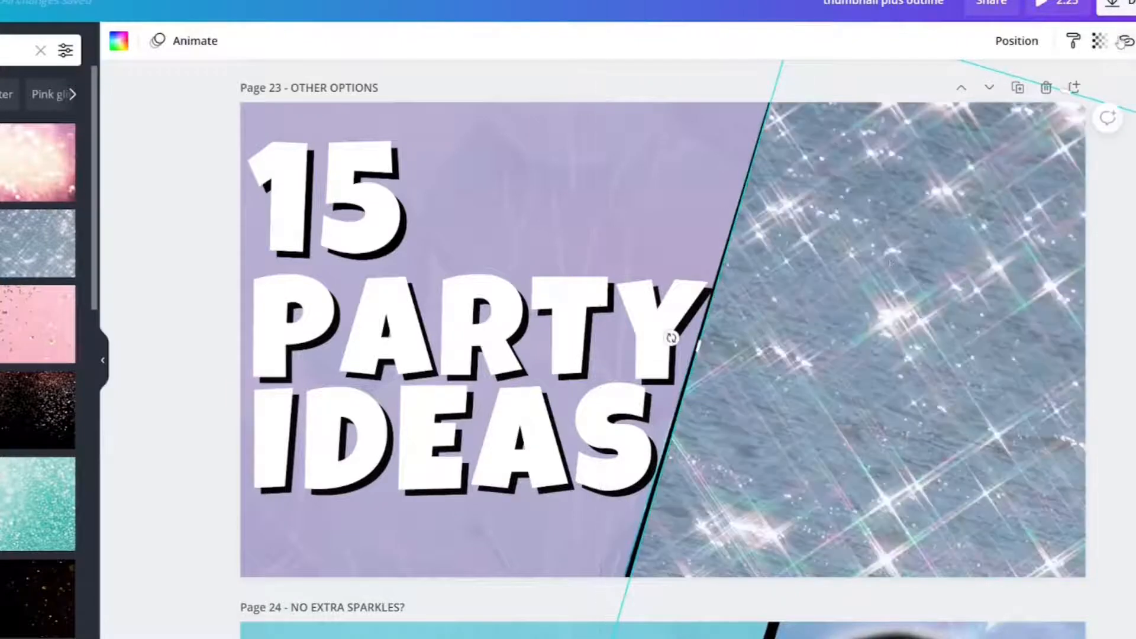
# Lower the page 23 sparkle grid's transparency setting so the woman shows through the sparkles.
pyautogui.click(1100, 41)
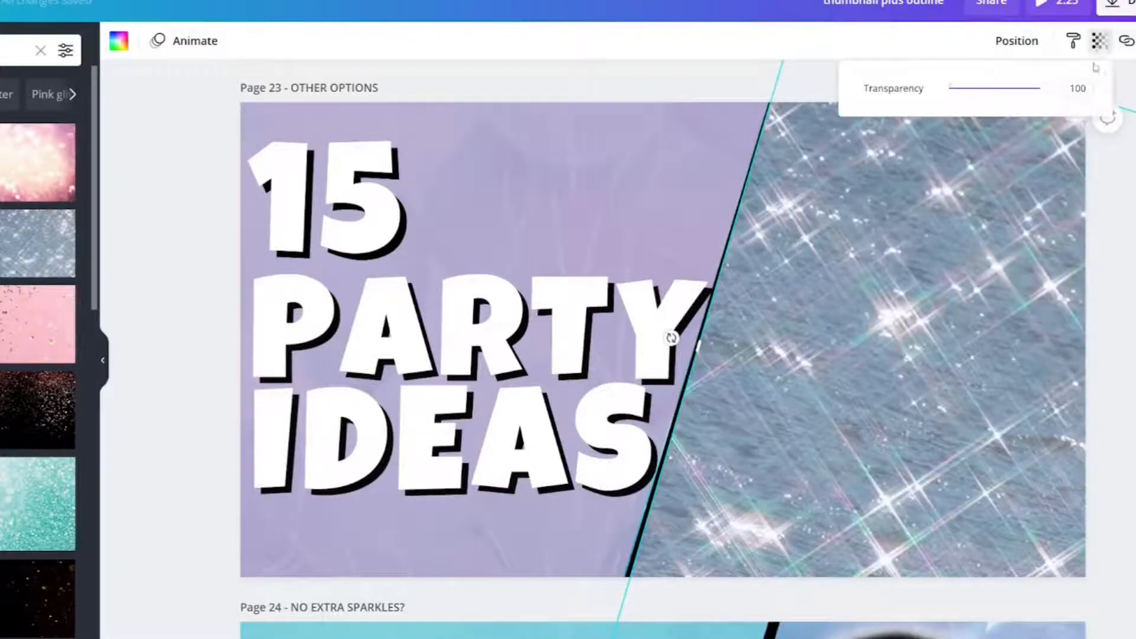
pyautogui.moveTo(1042, 90); pyautogui.dragTo(981, 97)
pyautogui.click(604, 173)
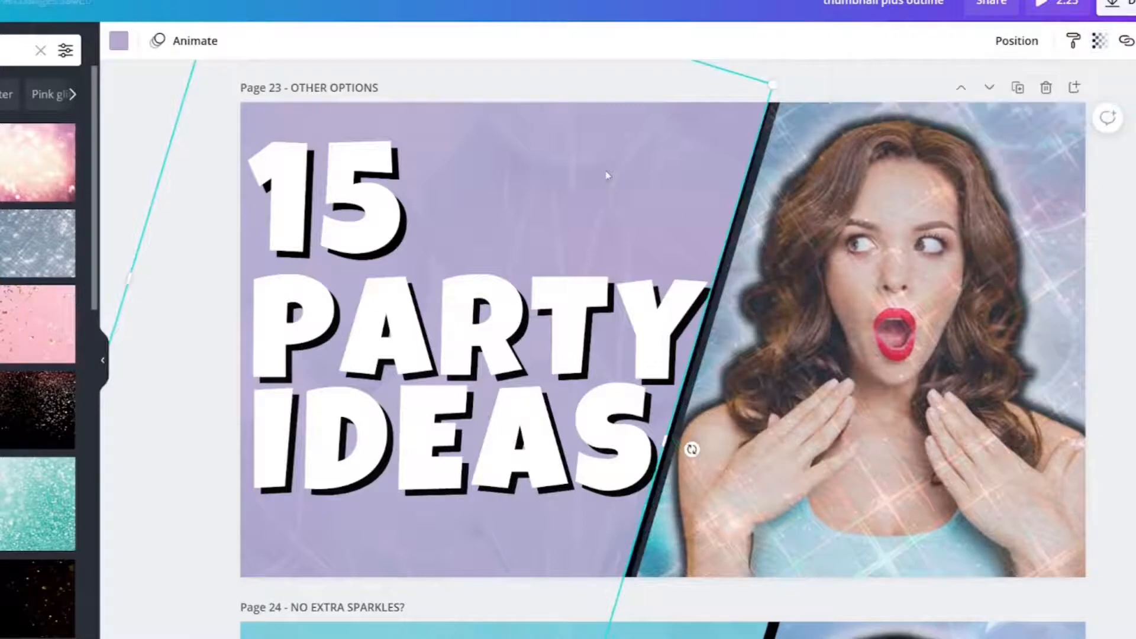